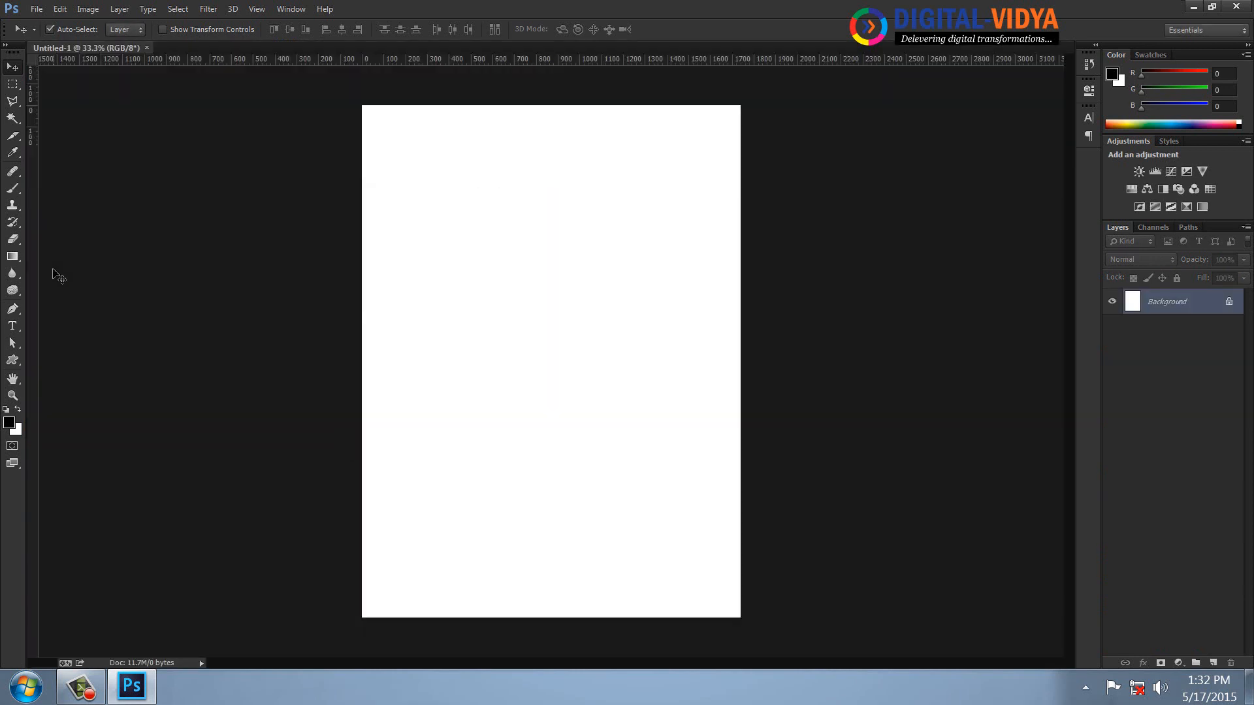
Step: Add a 50 pt red text line reading "dfgdfgdfg" in the upper part of the blank canvas
click(13, 325)
click(412, 271)
text(dfgdfgdfg)
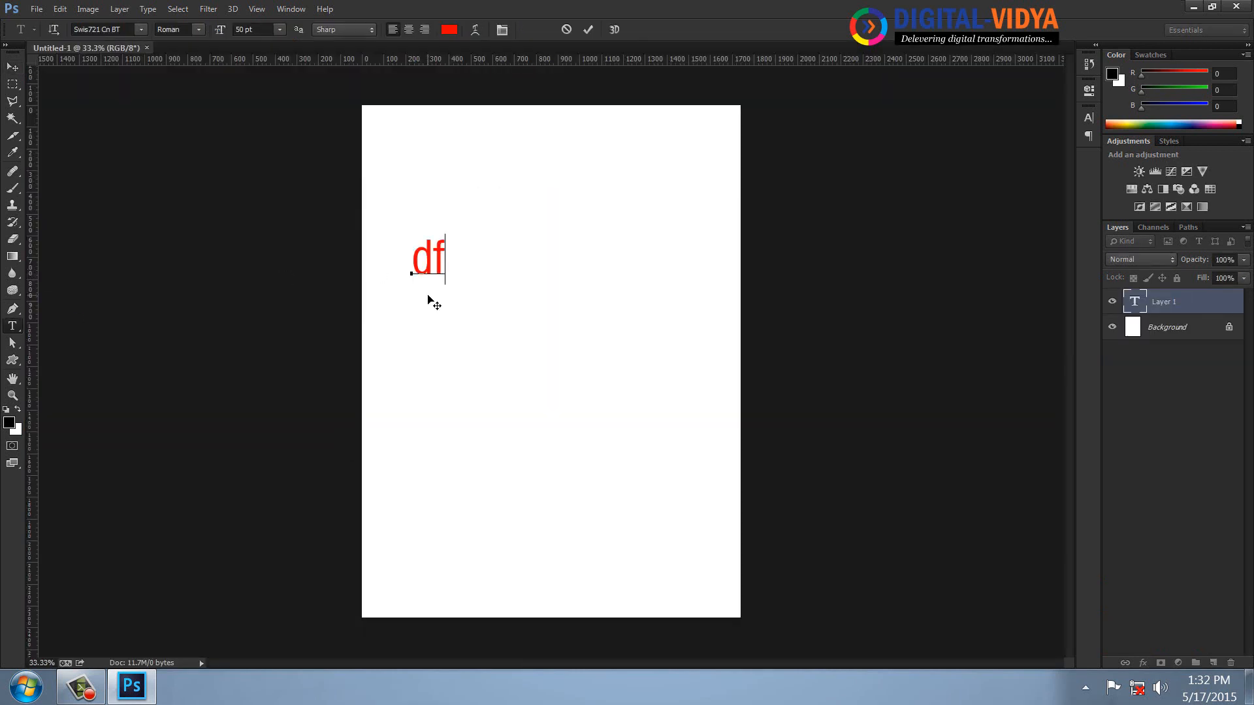
click(11, 67)
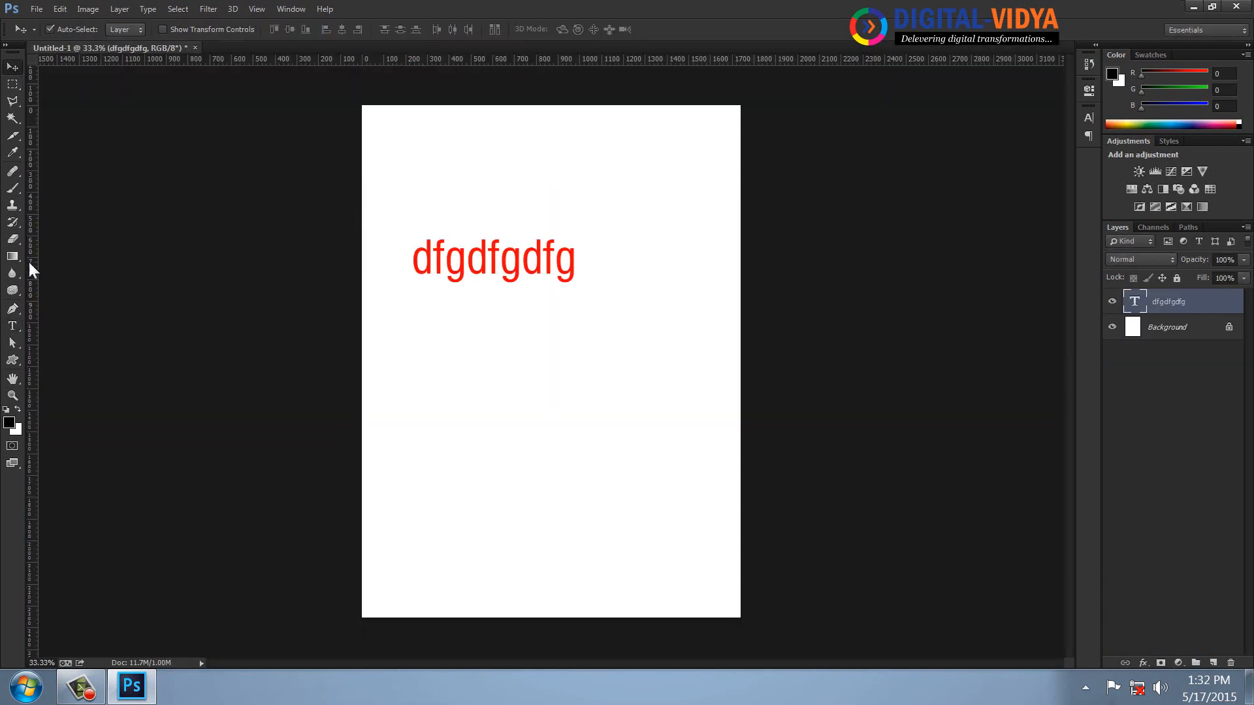
Step: Review the warp styles offered for the text in the Warp Text options, leaving the text unwarped
click(12, 325)
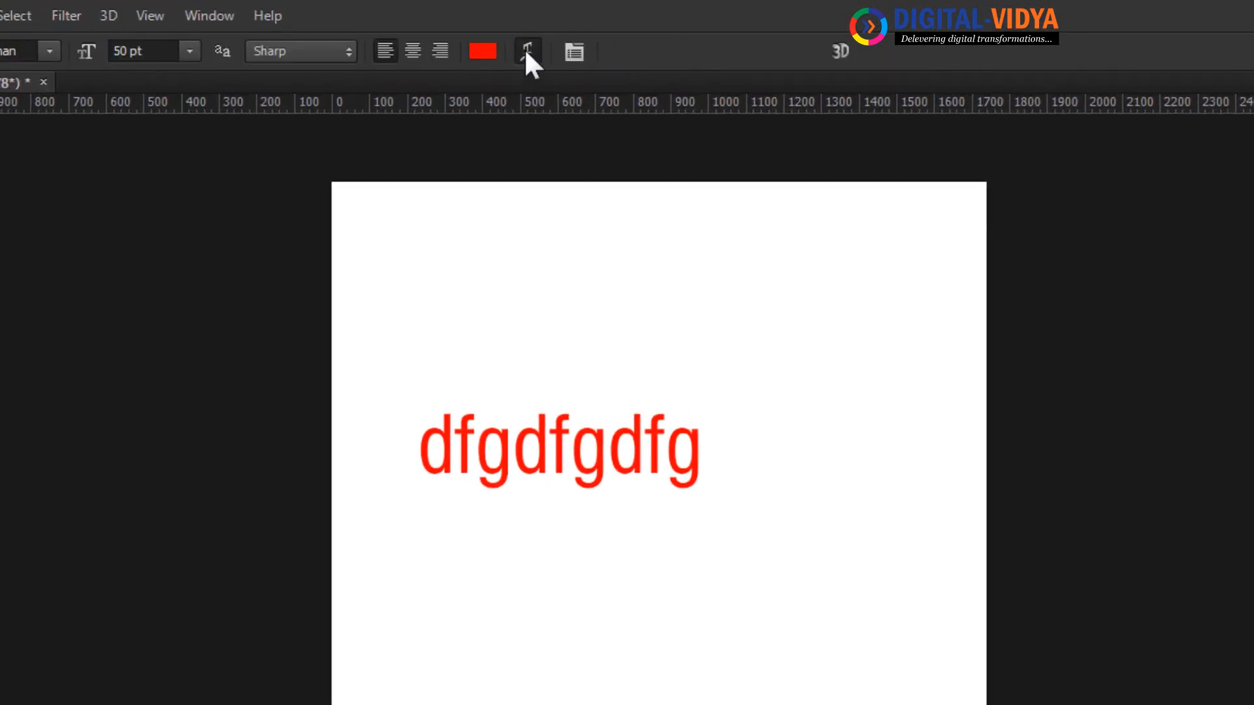
click(527, 51)
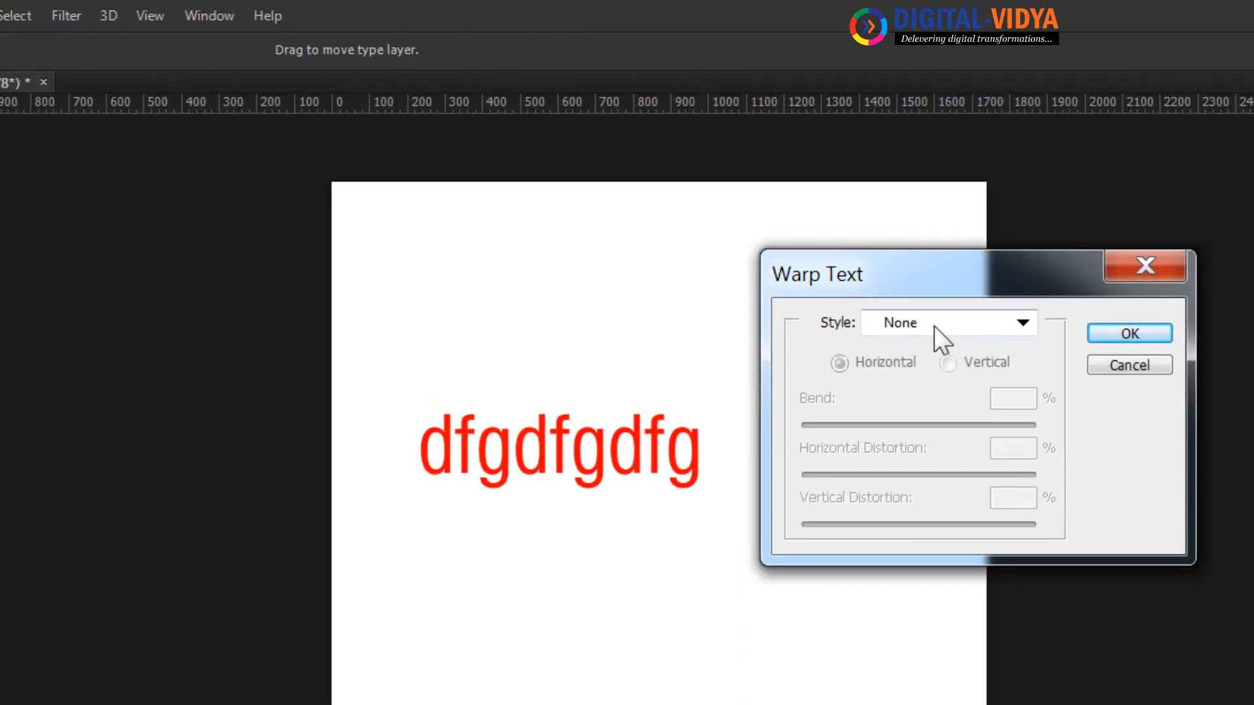
click(945, 324)
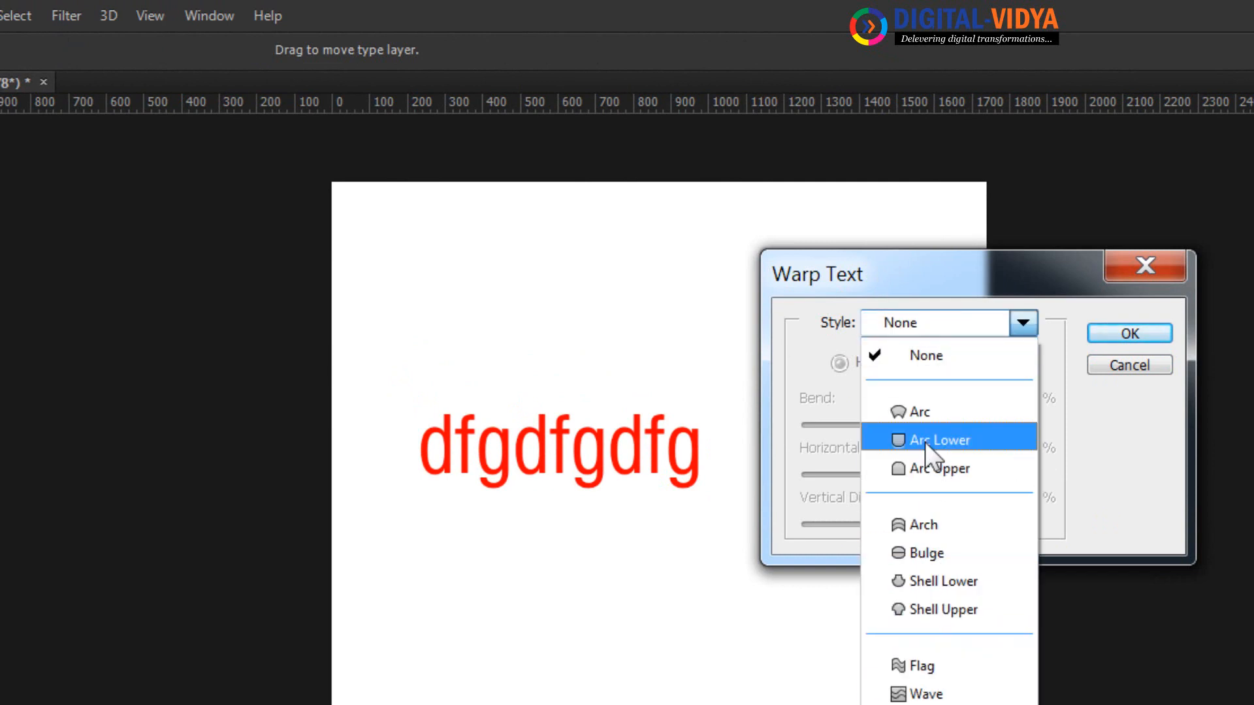
click(1134, 366)
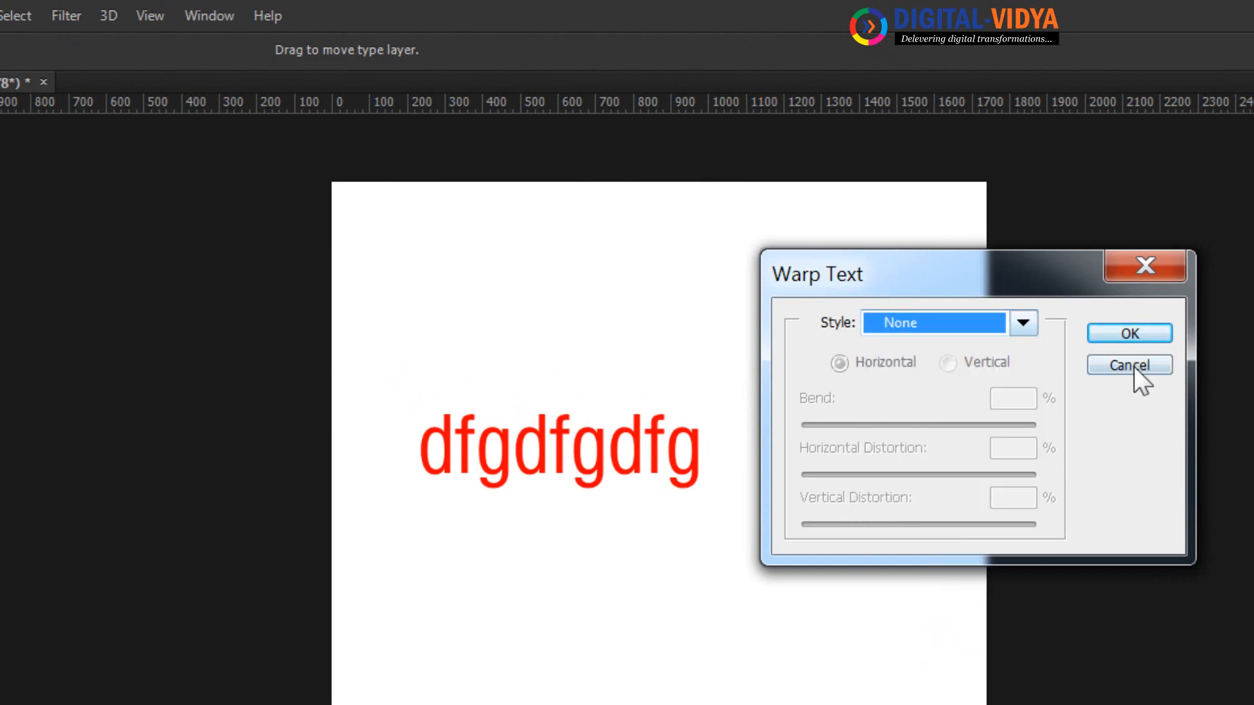
click(1126, 366)
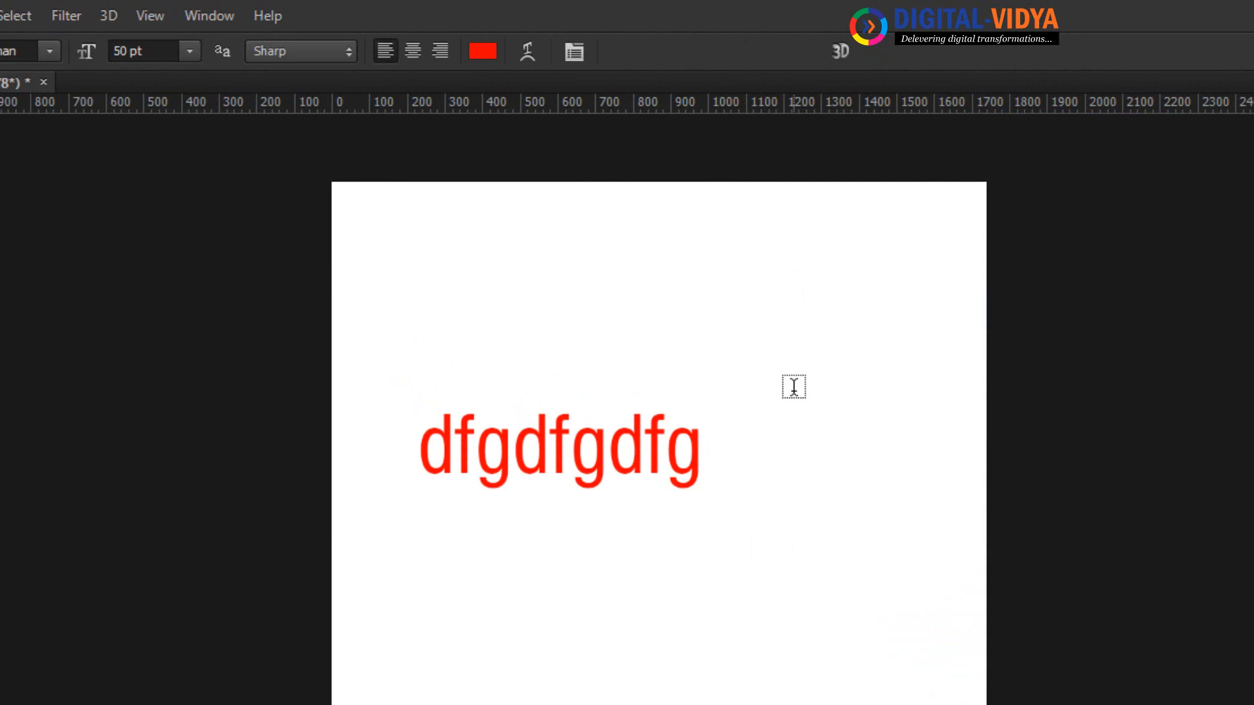
Step: Close the text document without saving and create a new document with the Youtube Screen preset
key(ctrl+w)
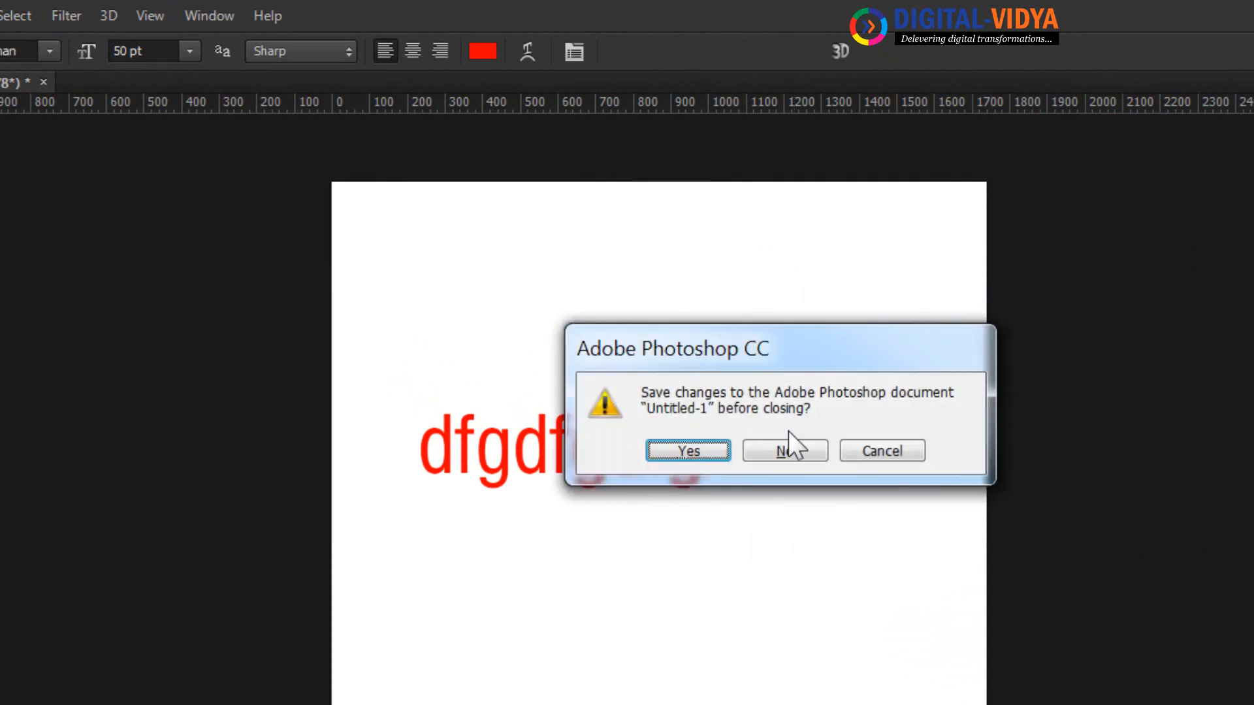
click(789, 444)
click(36, 10)
click(59, 23)
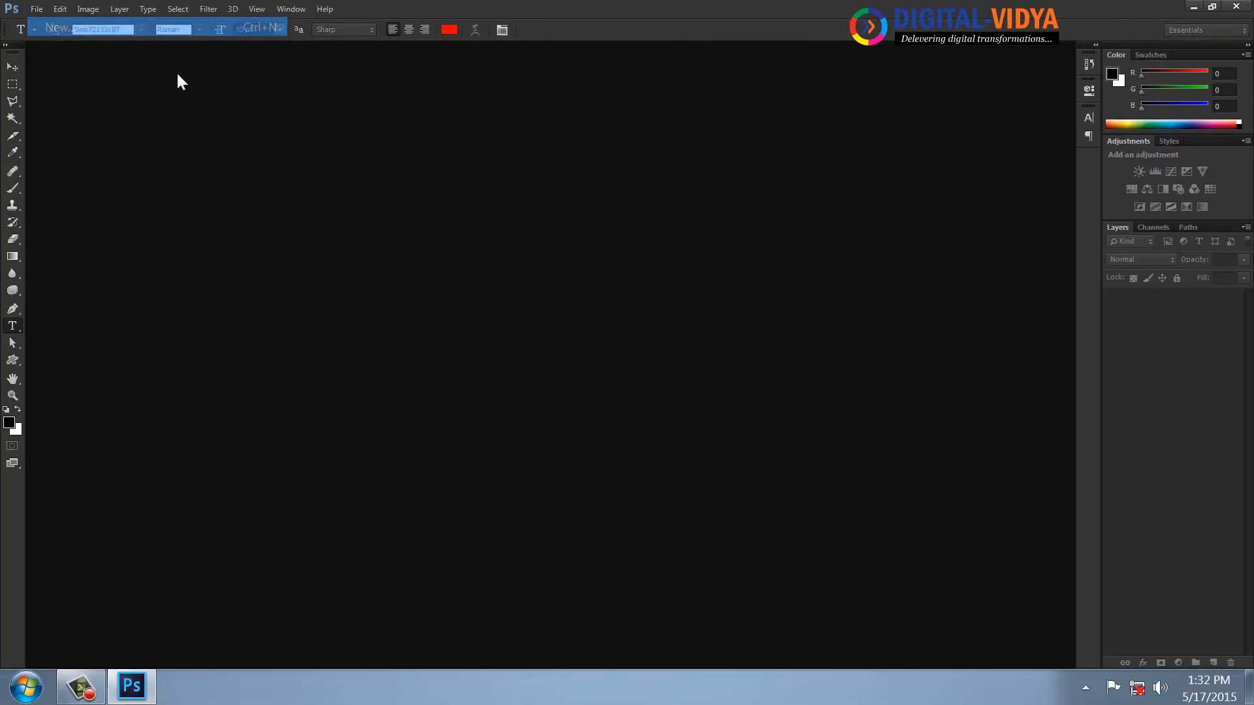
click(486, 241)
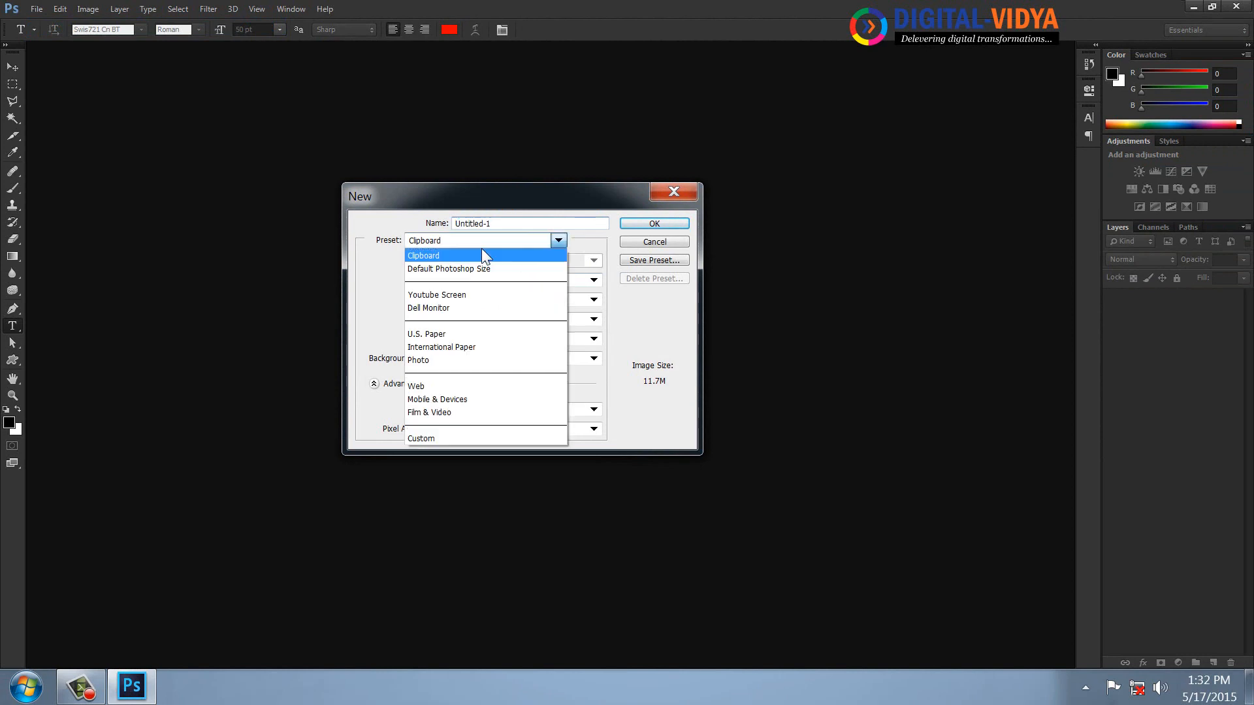
click(437, 295)
click(652, 224)
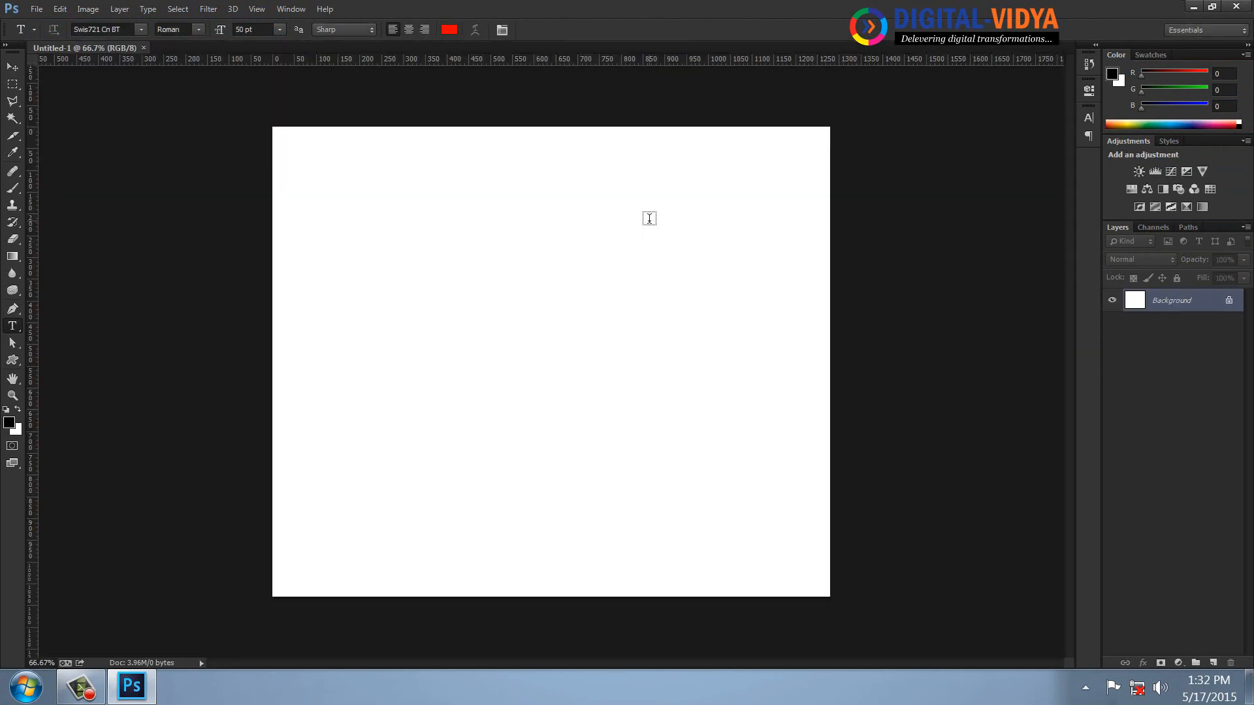
Step: Open the image 4.jpg from its subfolder of Telugu_HRNS on the Personal (E:) drive
key(ctrl+o)
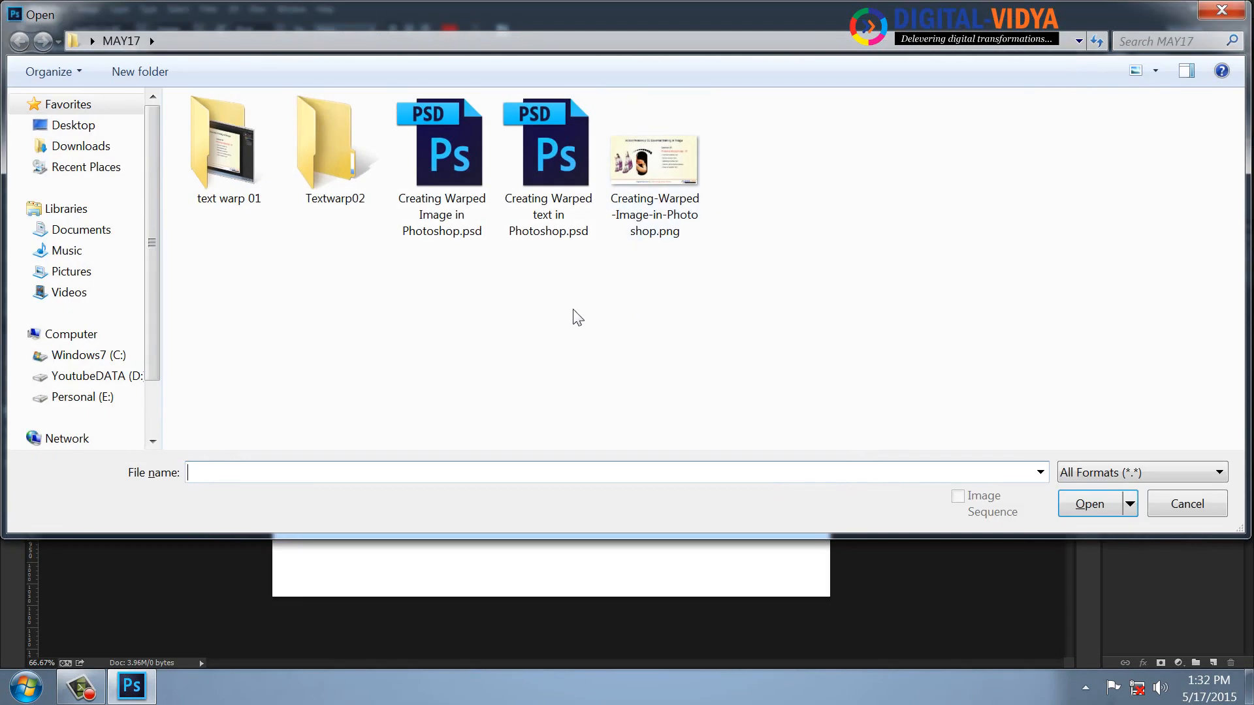
click(73, 397)
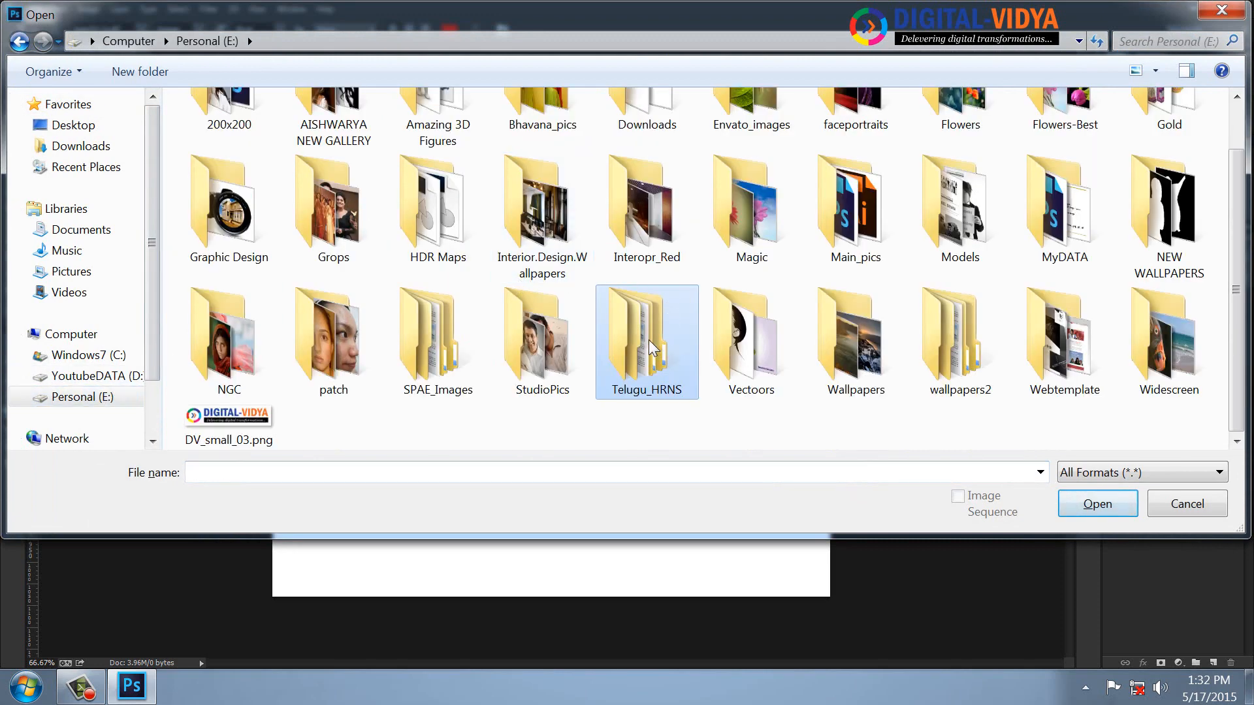
double_click(651, 348)
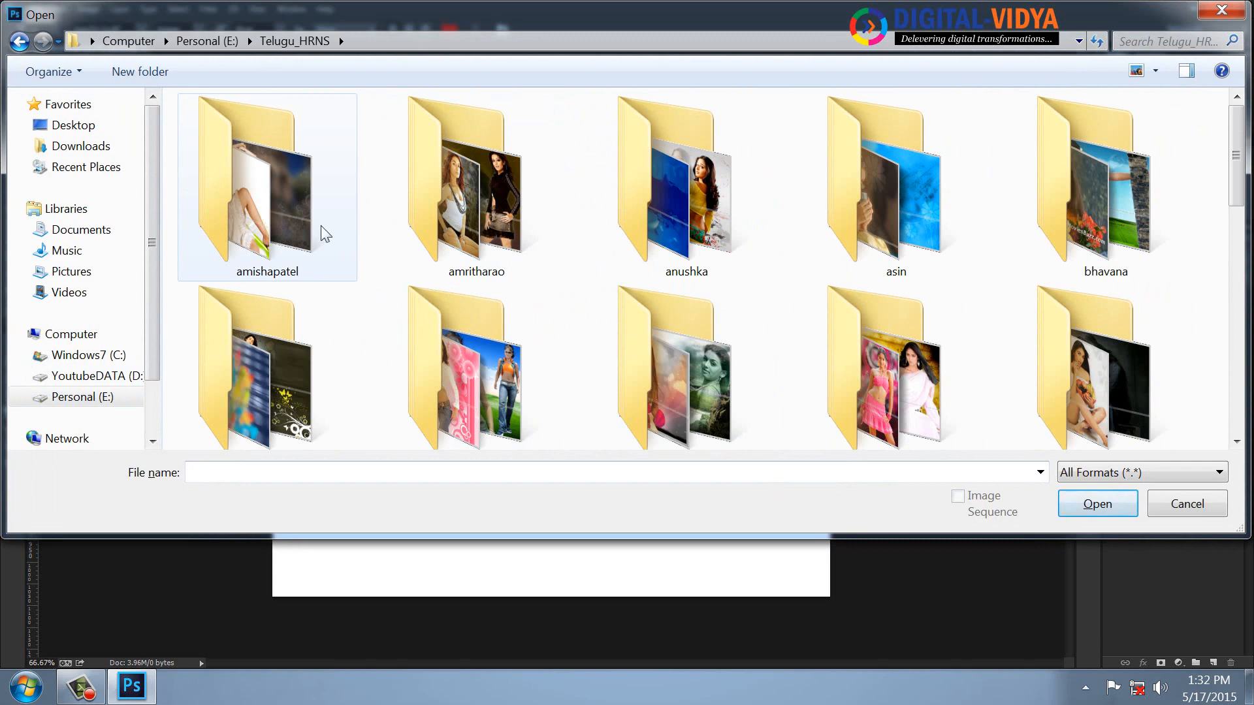
double_click(892, 385)
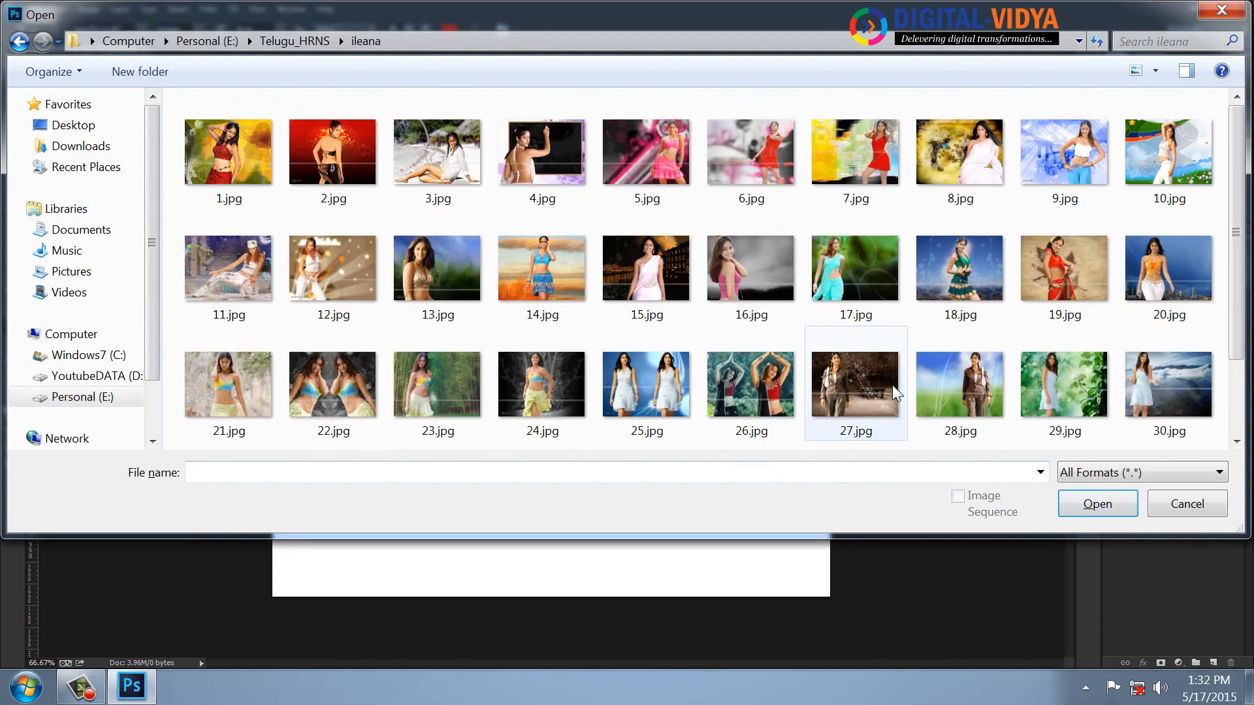
click(543, 147)
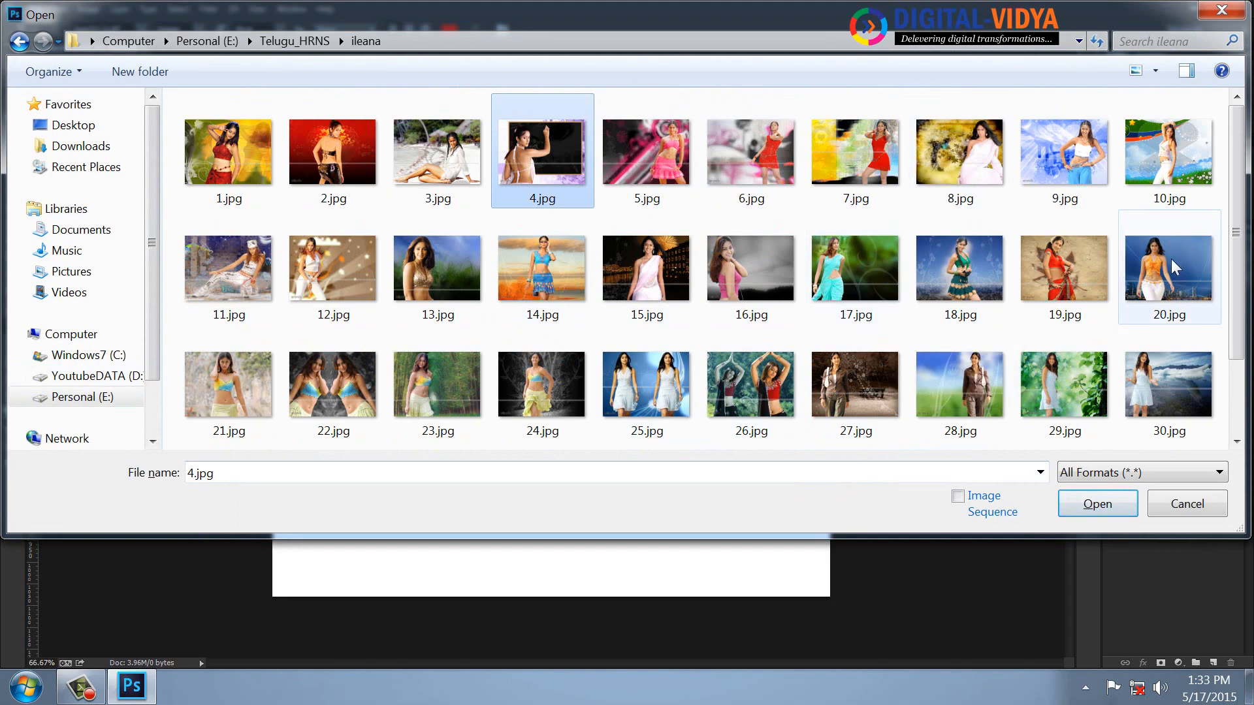
key(Return)
Step: Copy a rectangular area around the woman's face and raised hand from 4.jpg and paste it into the blank document
click(12, 83)
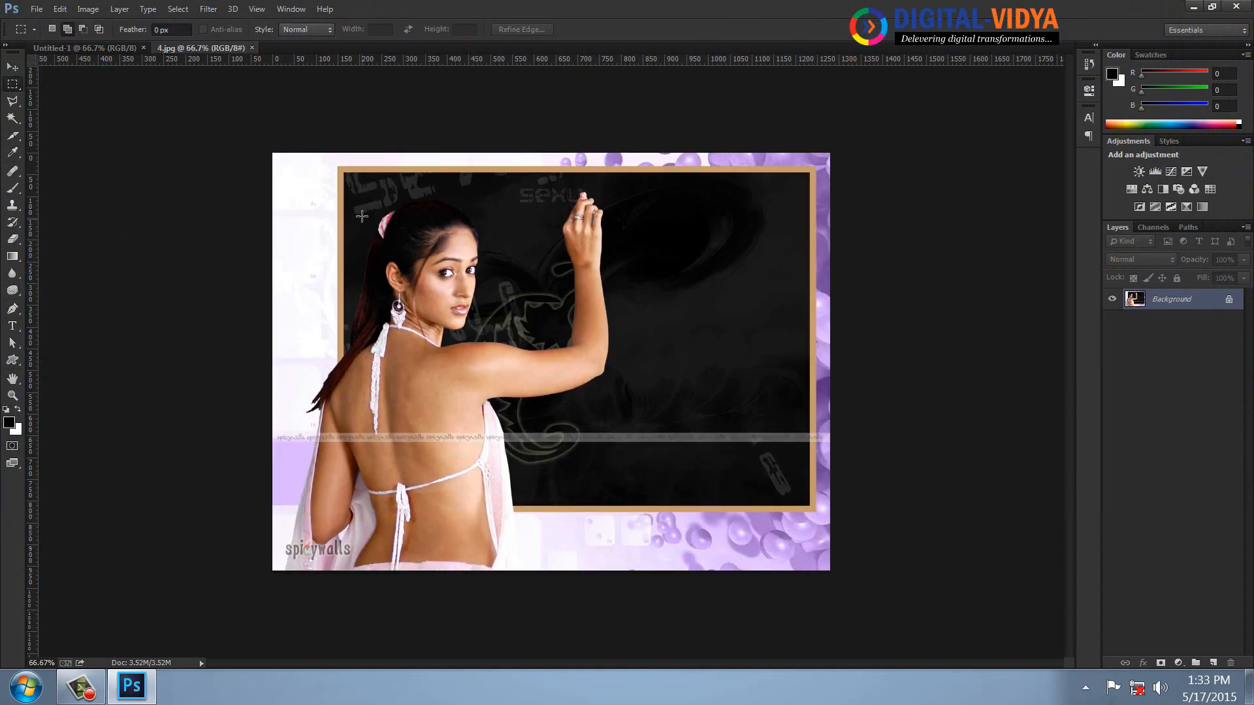
drag(358, 201, 721, 350)
key(ctrl+w)
key(ctrl+v)
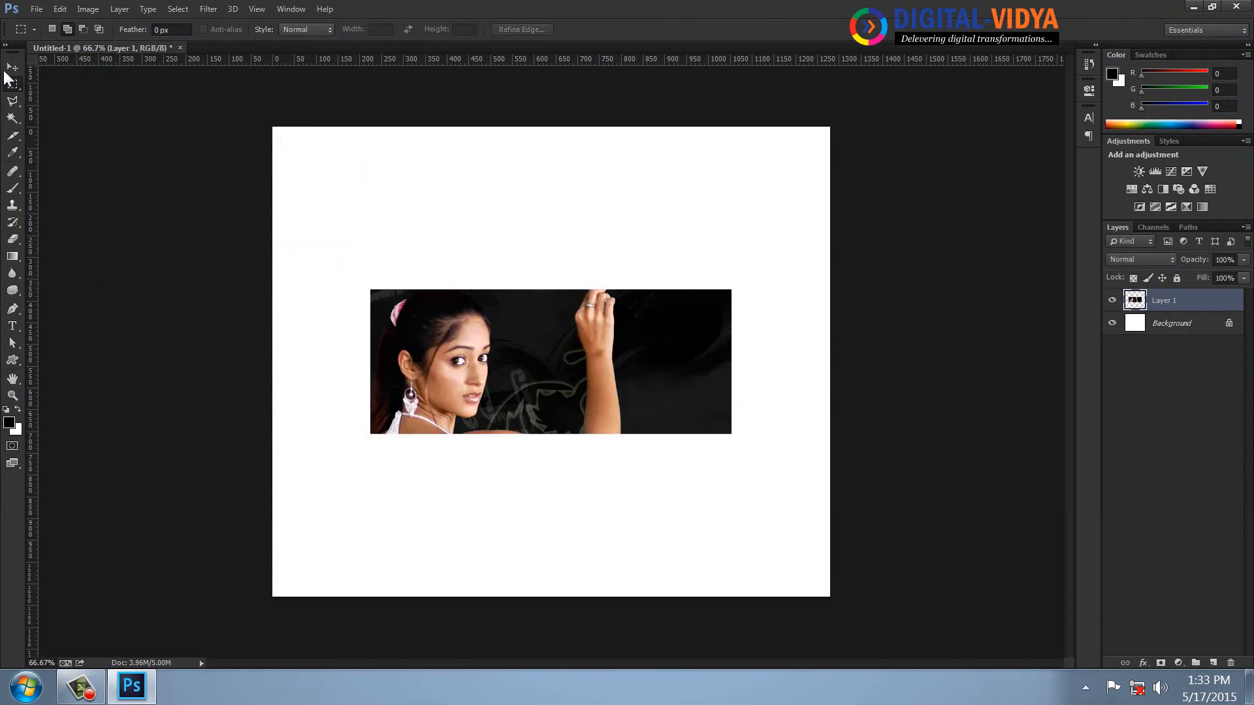
Step: Move the pasted image up into the upper half of the canvas
click(11, 67)
drag(543, 365, 534, 323)
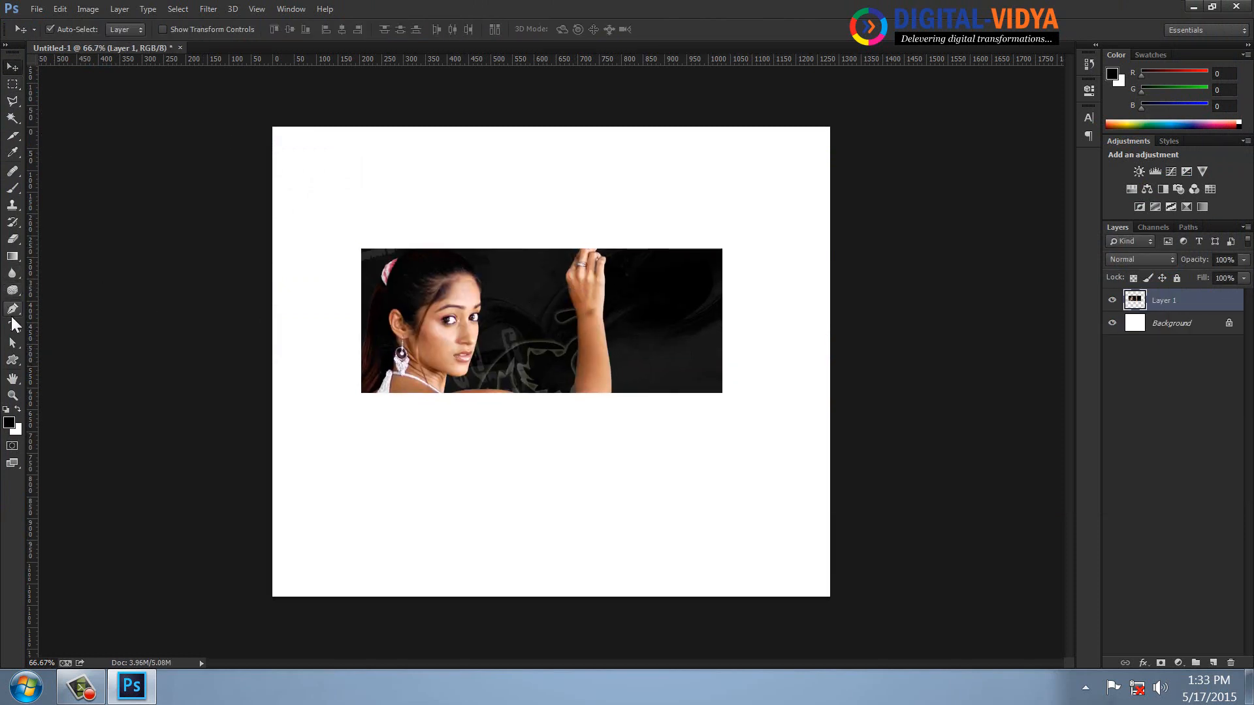
click(12, 325)
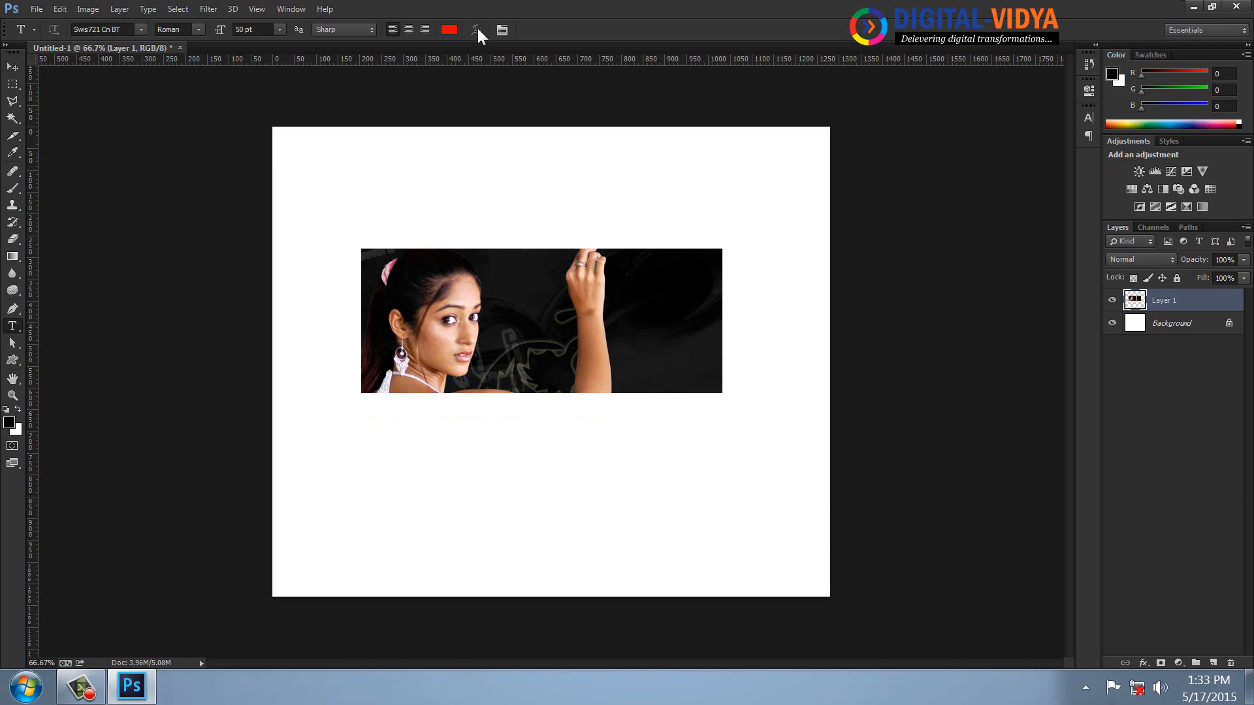
click(12, 68)
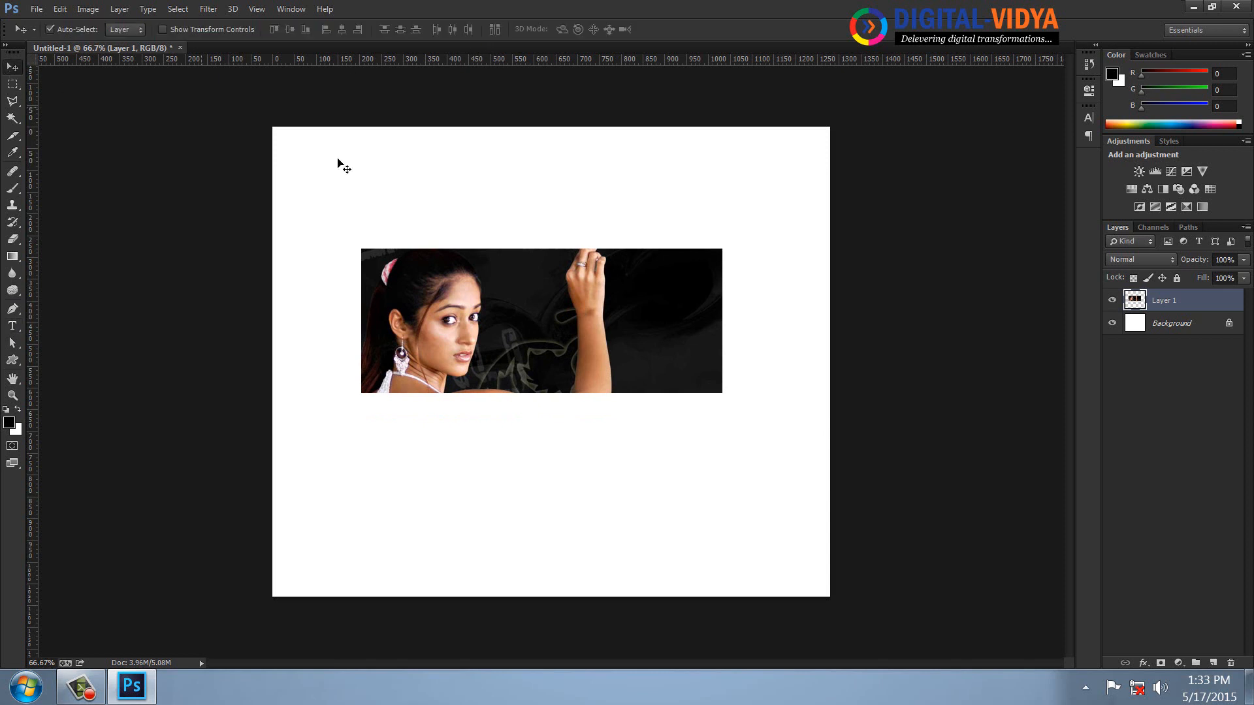
drag(493, 294, 492, 282)
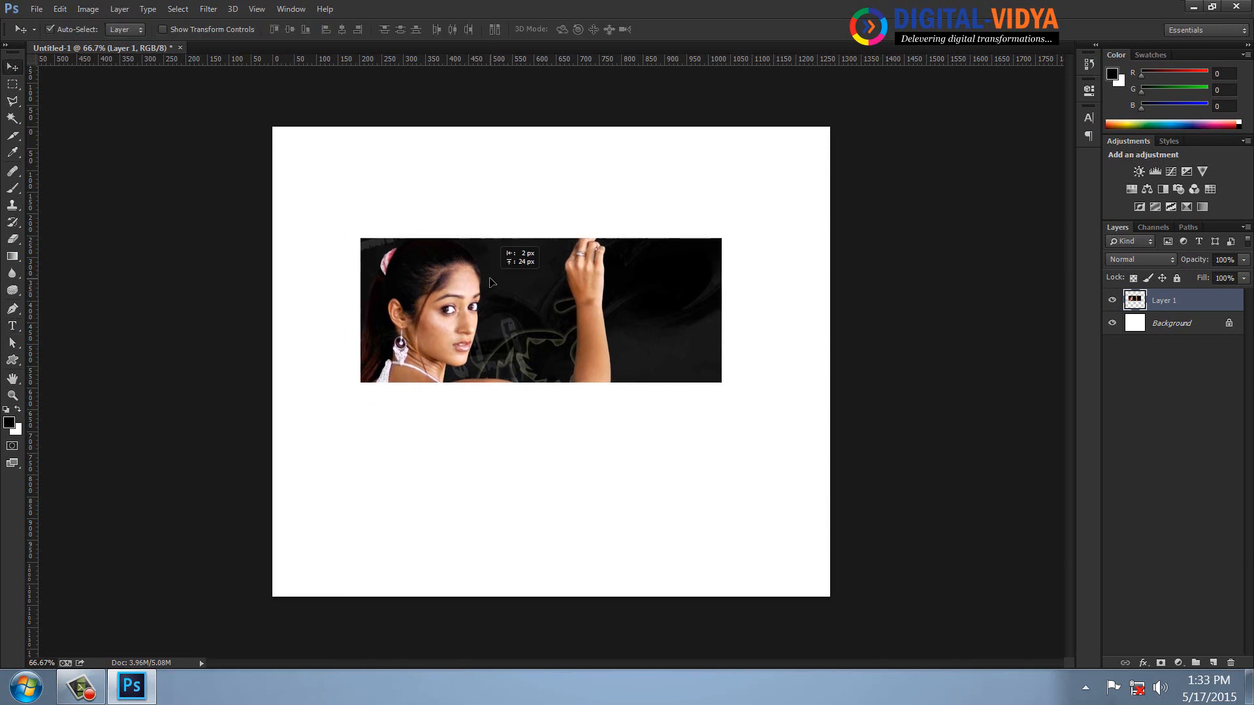
Step: Warp the pasted image with the Arc style at 100% bend and shift it slightly down and to the right
click(60, 10)
mouse_move(103, 394)
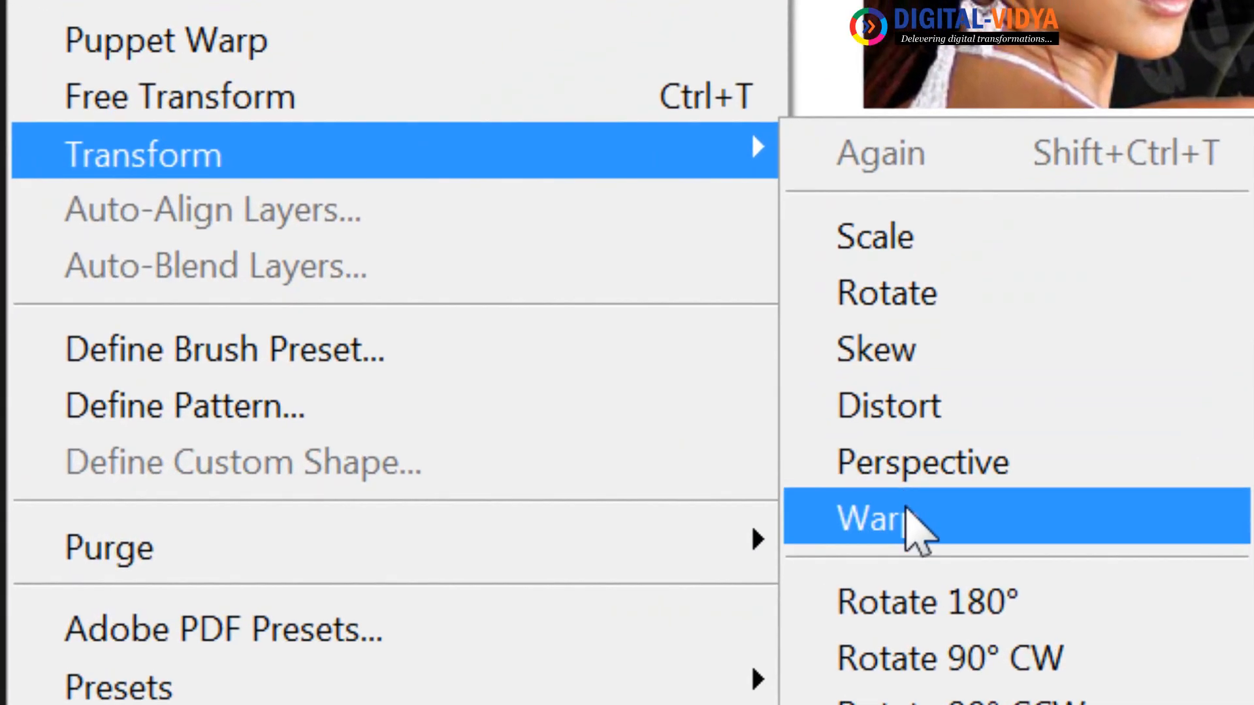
click(485, 520)
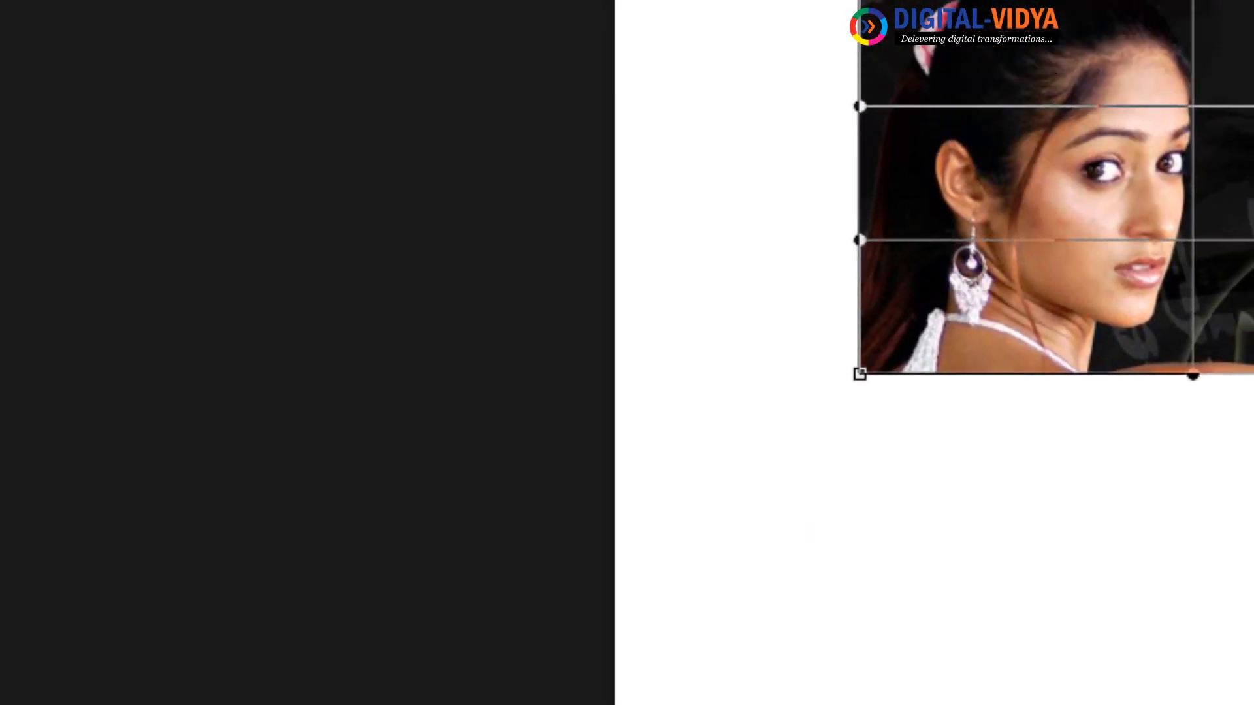
click(328, 68)
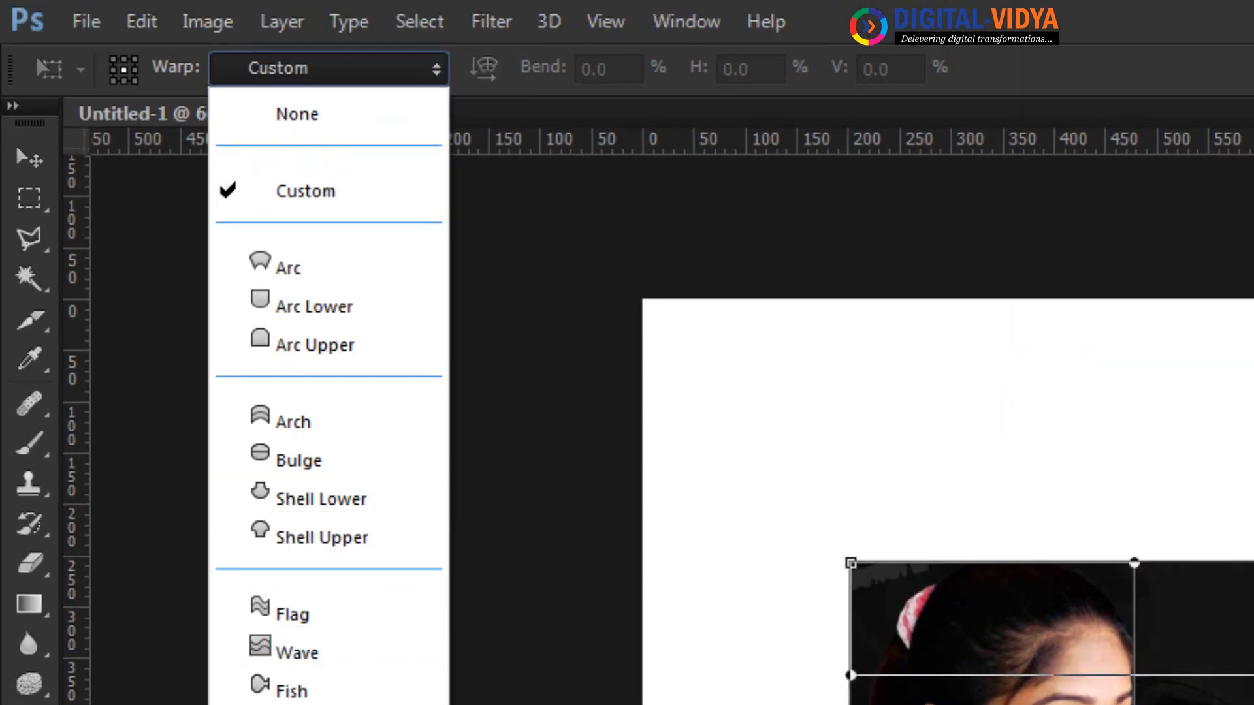
click(302, 269)
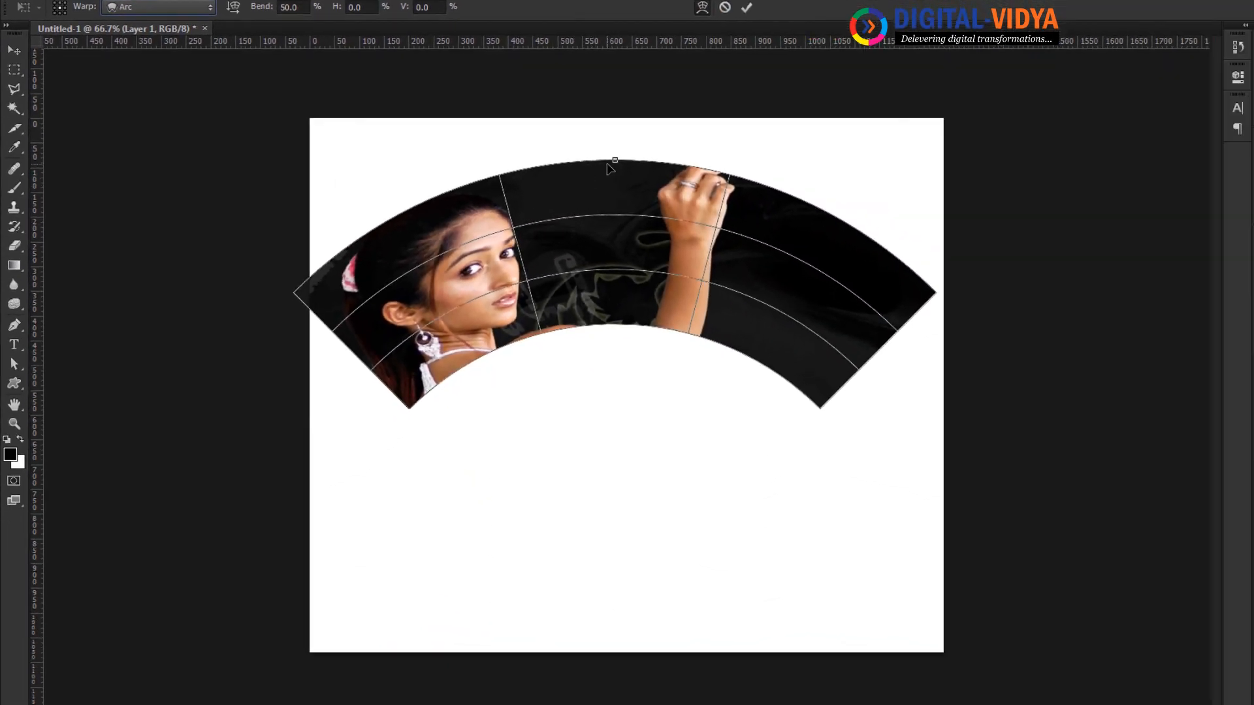
drag(617, 162, 614, 49)
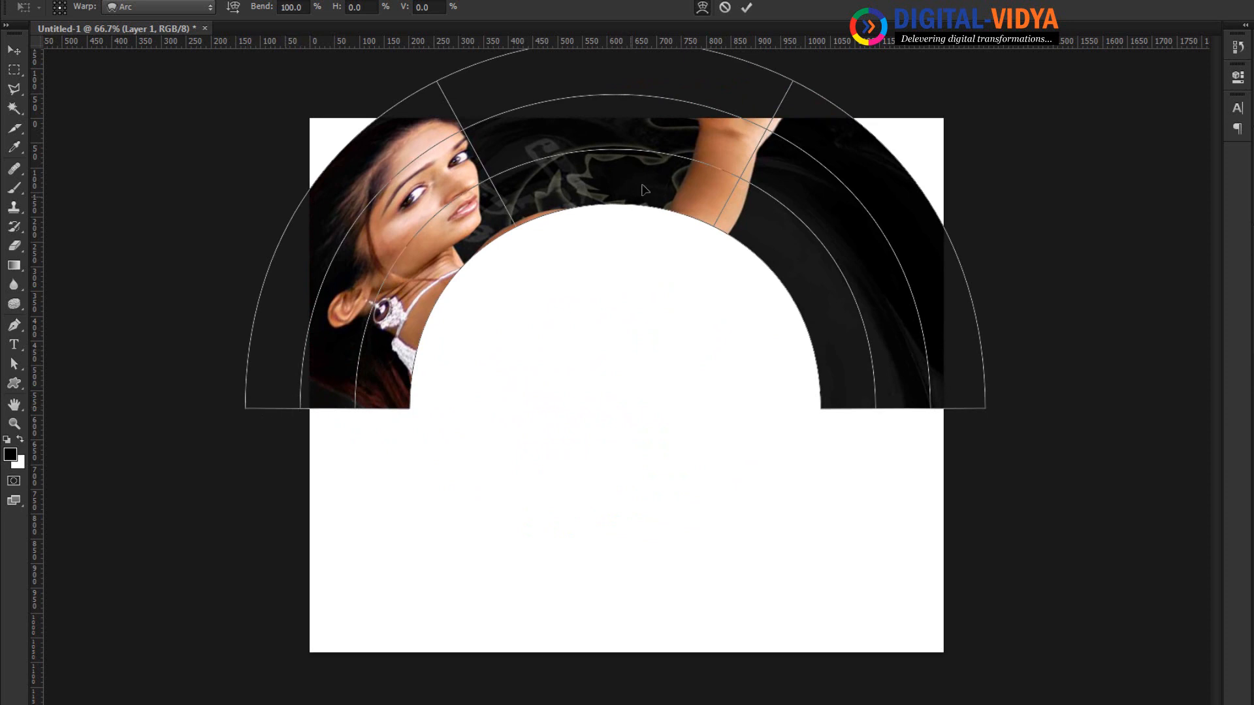
drag(645, 190, 688, 231)
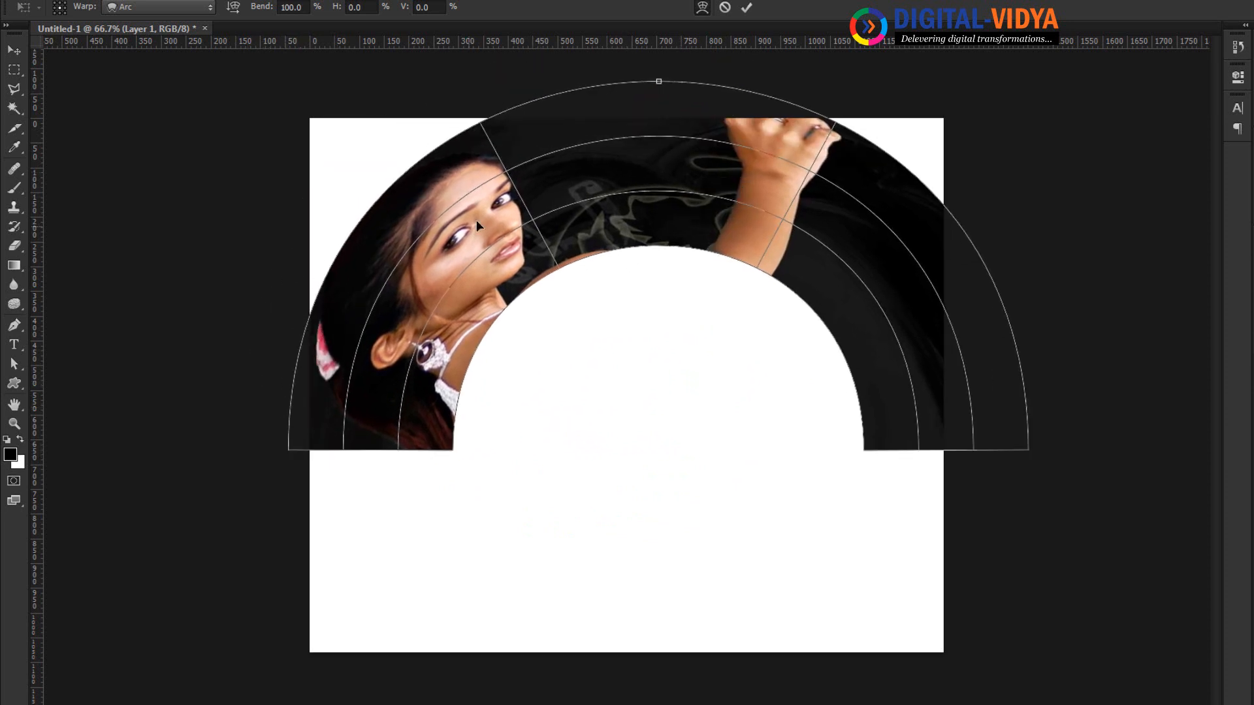
click(747, 6)
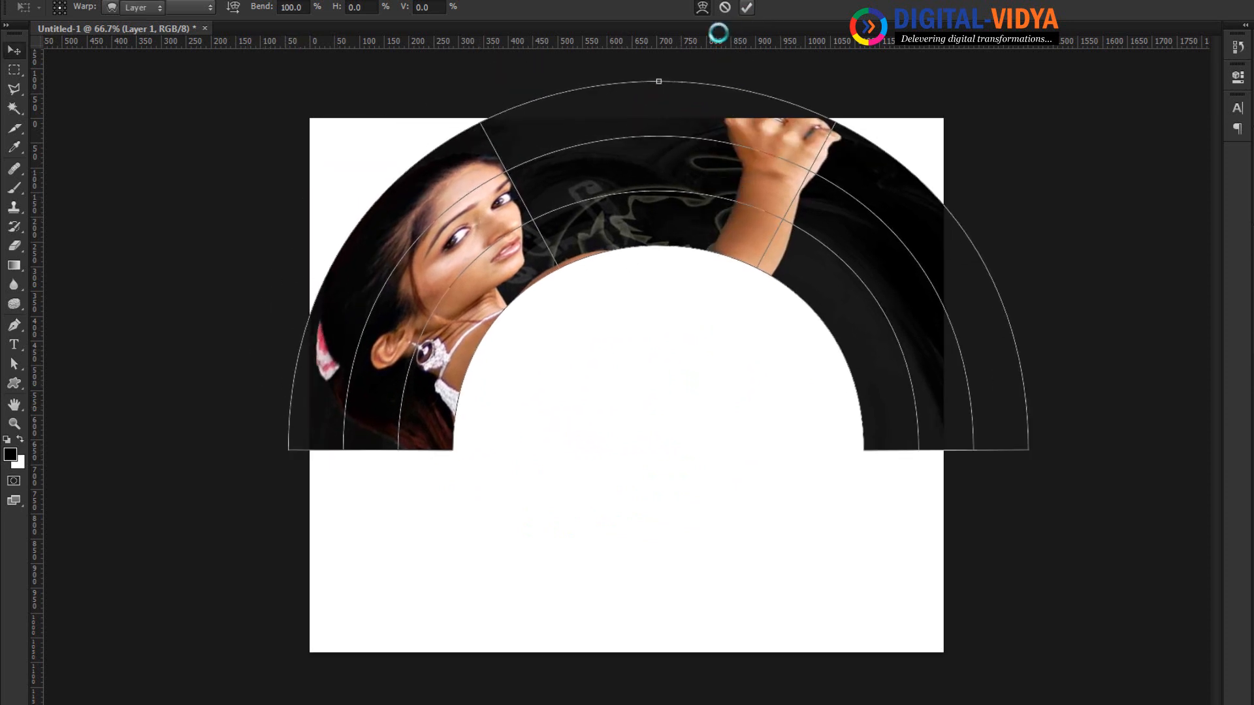
Step: Scale the arched image down to about 34% and position it near the upper middle of the canvas
drag(557, 216, 639, 282)
key(ctrl+t)
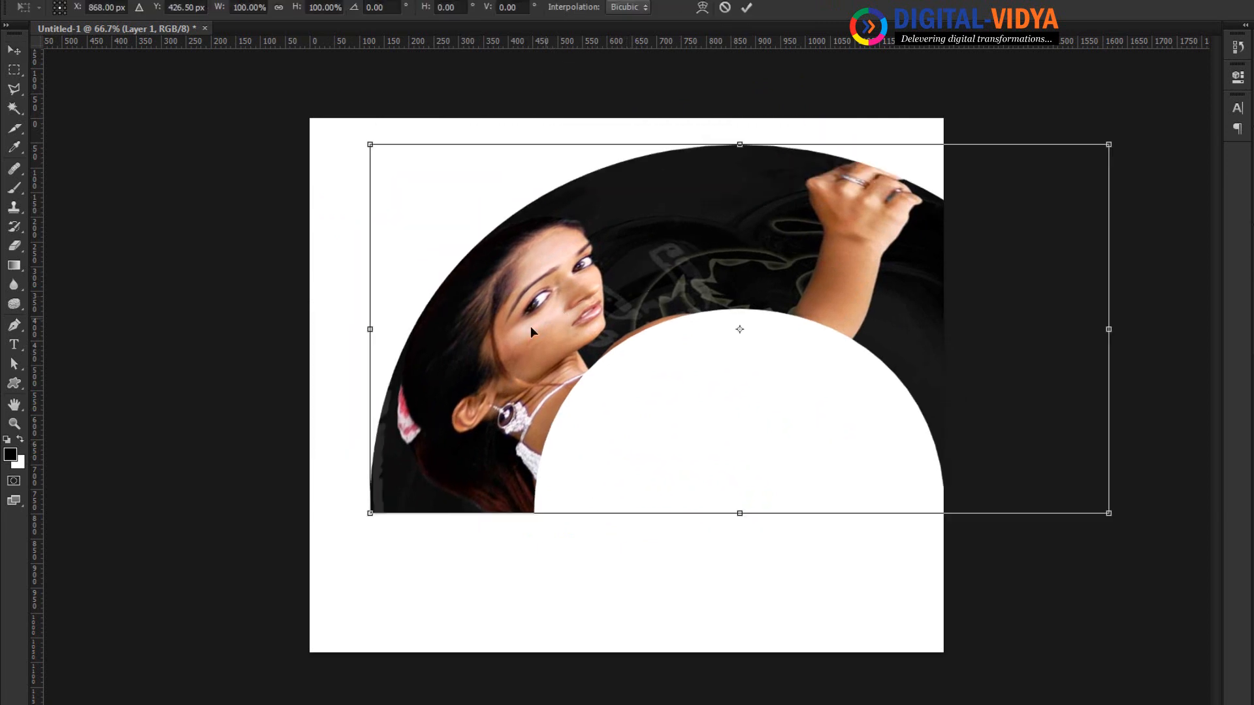
drag(369, 513, 613, 389)
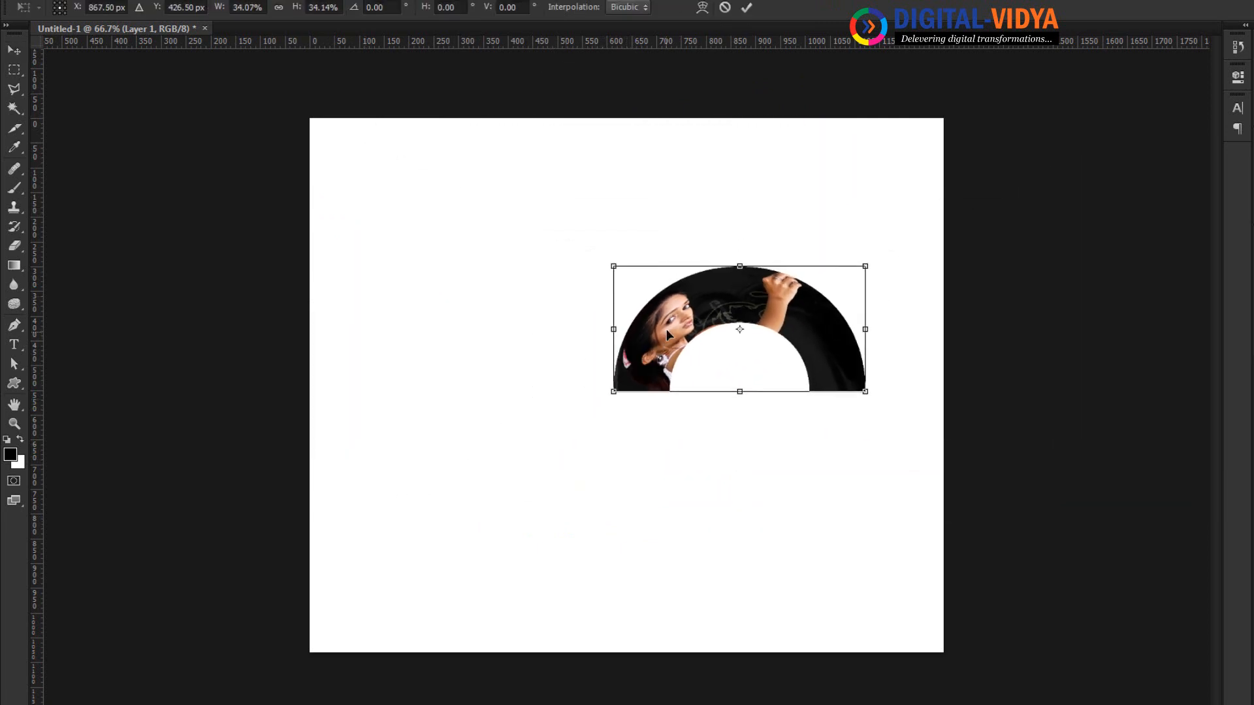
drag(666, 329, 589, 233)
key(Return)
Step: Delete the arched image layer and open 15.jpg from the same image folder
key(Delete)
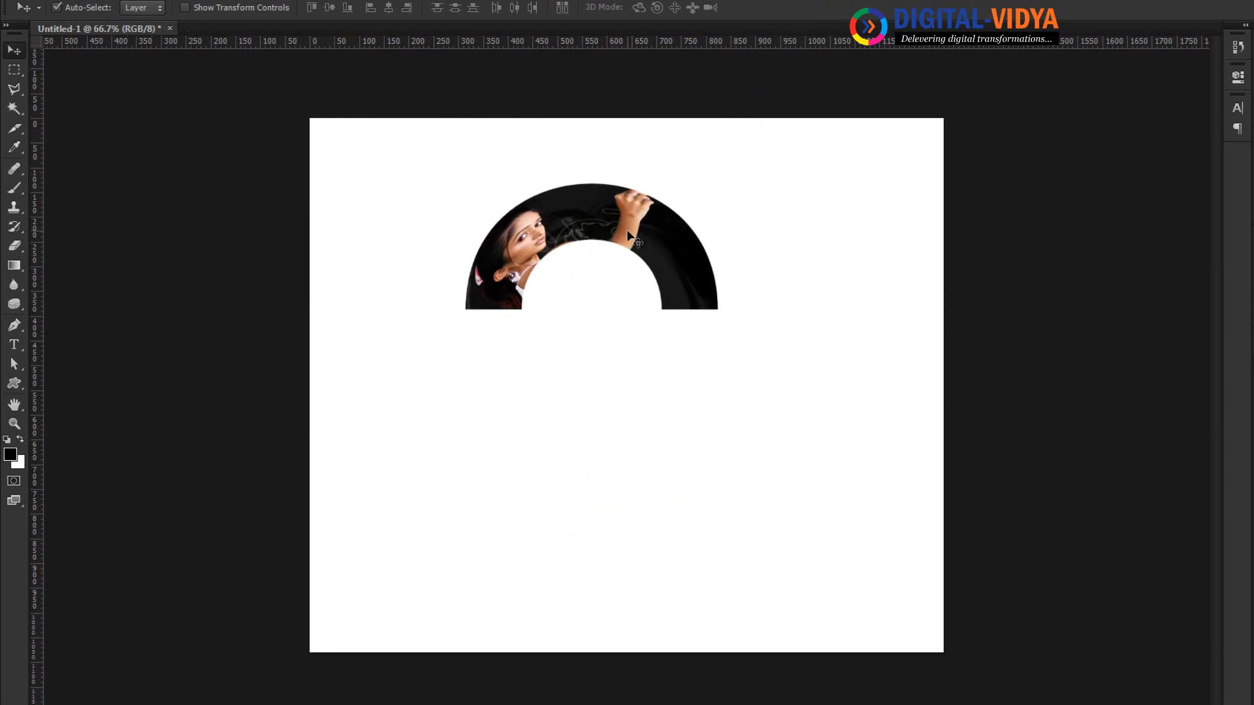
key(ctrl+o)
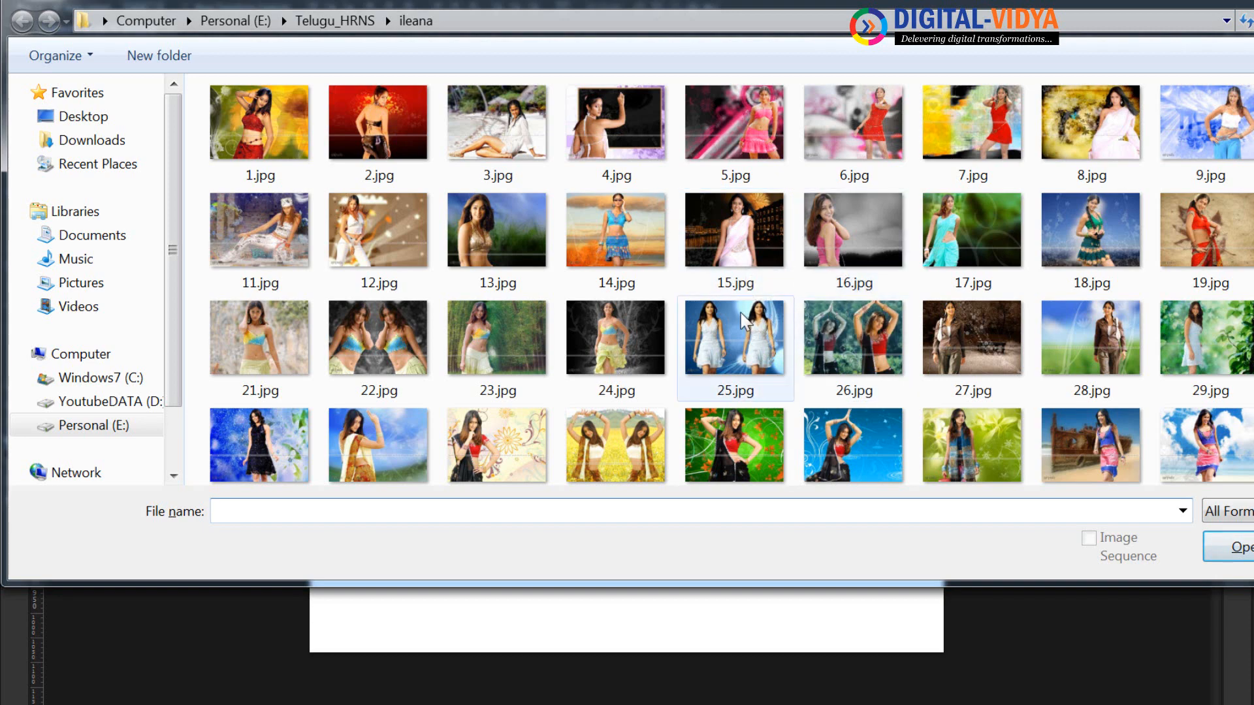
double_click(737, 216)
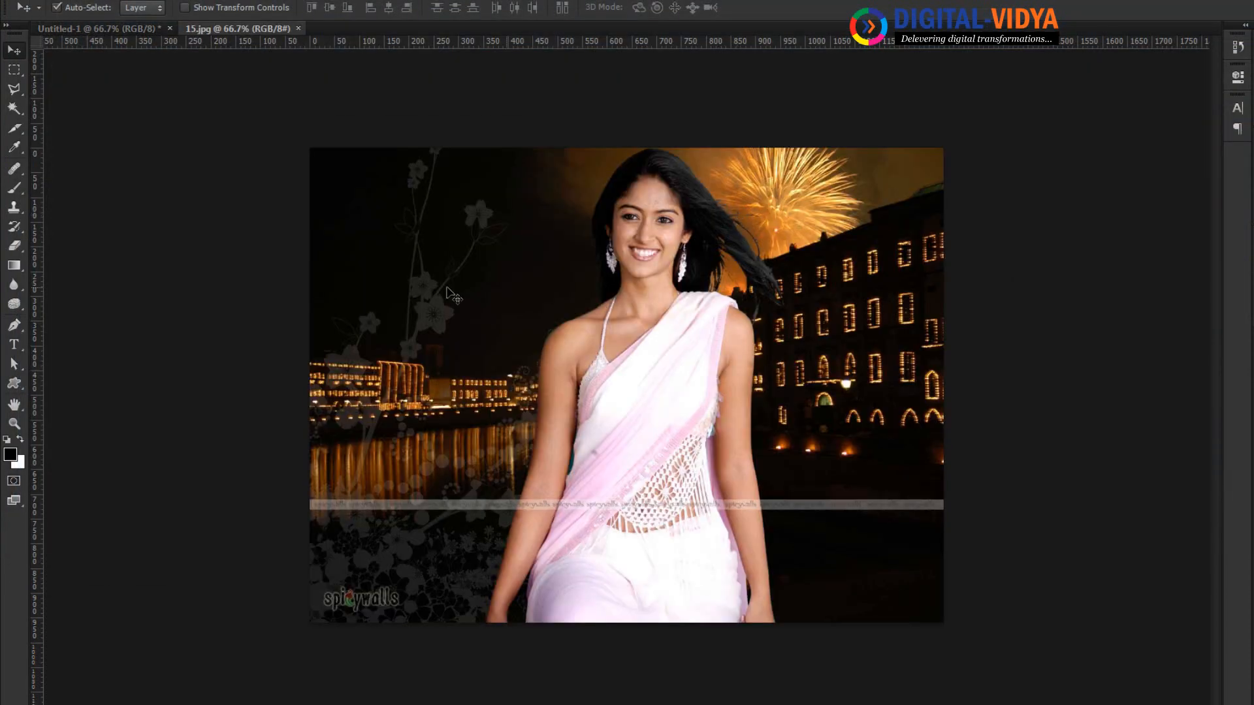
Step: Select the woman in 15.jpg with the Quick Selection tool, including her arms, face and hair
right_click(13, 107)
click(57, 104)
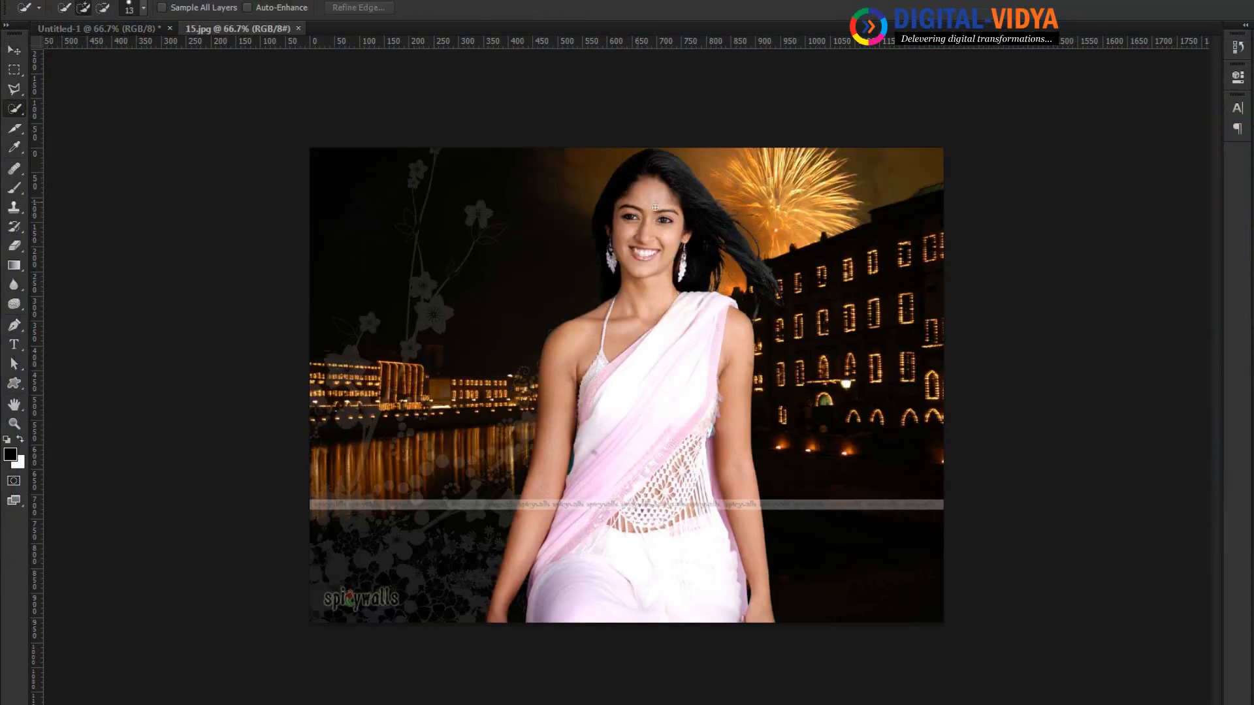
mouse_move(678, 368)
mouse_down()
mouse_move(644, 610)
mouse_move(710, 342)
mouse_move(742, 392)
mouse_move(760, 526)
mouse_move(723, 395)
mouse_move(729, 539)
mouse_up()
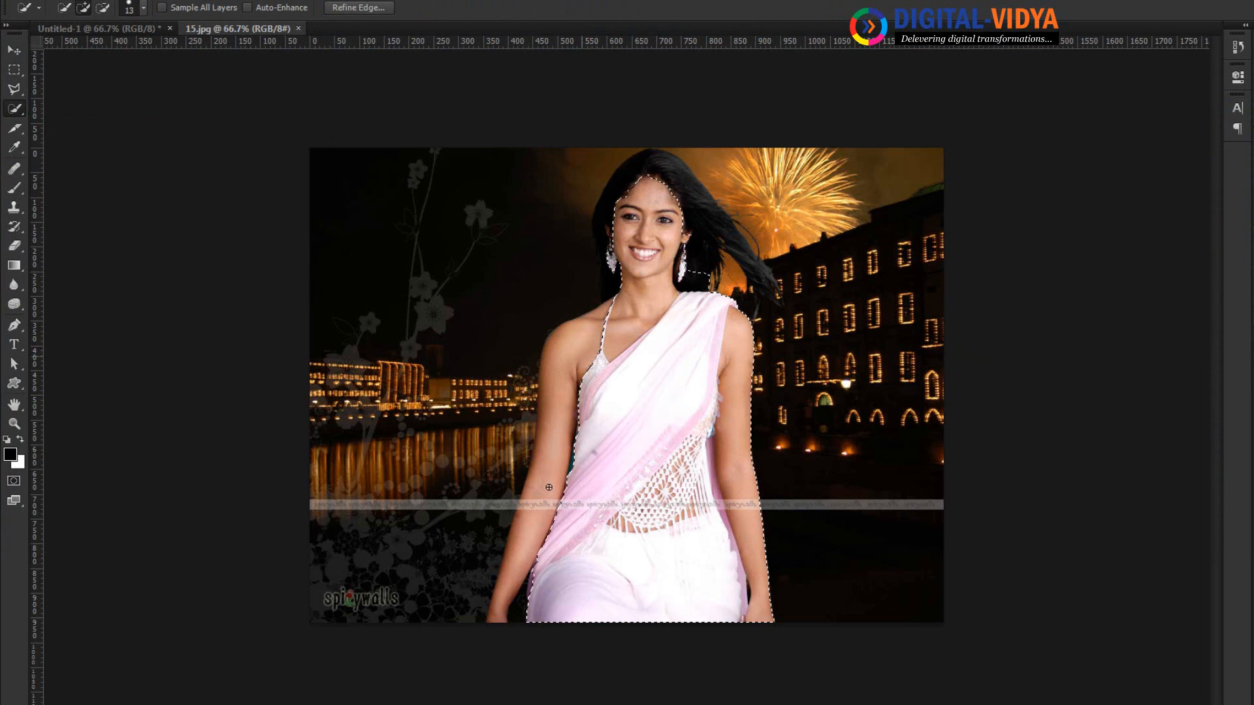
mouse_move(549, 487)
mouse_down()
mouse_move(523, 588)
mouse_move(648, 295)
mouse_up()
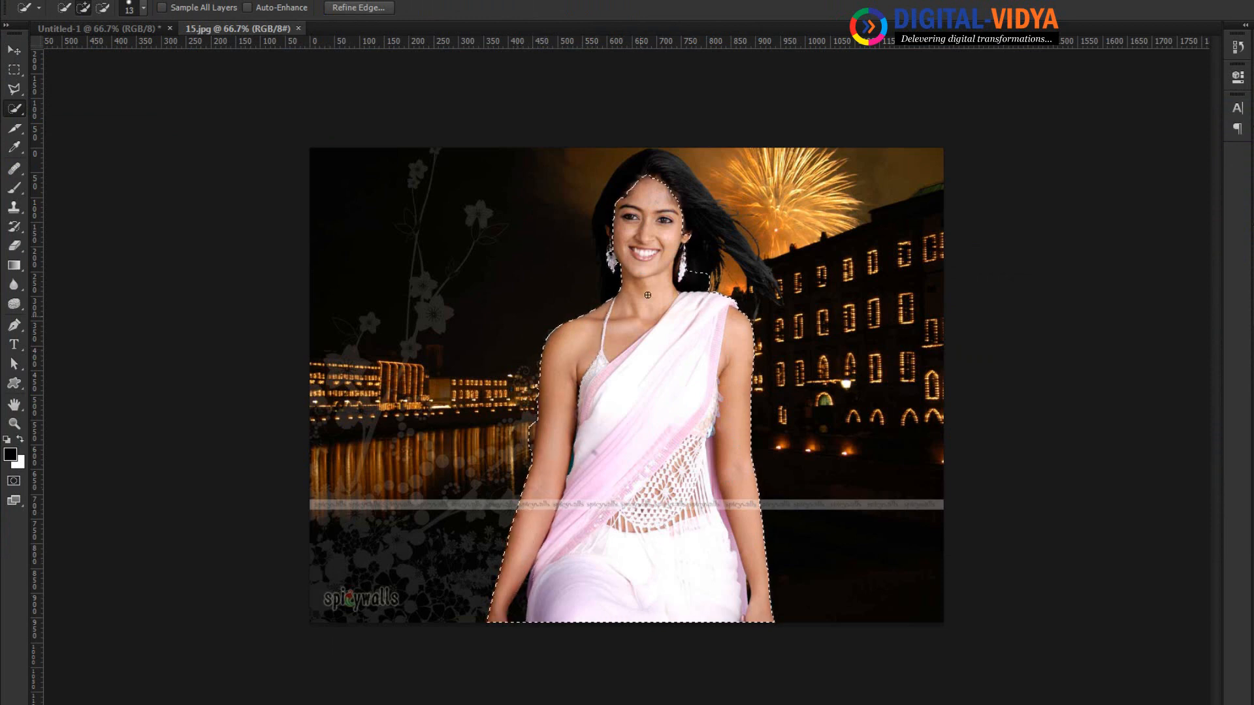
mouse_move(608, 218)
mouse_down()
mouse_move(642, 163)
mouse_move(759, 283)
mouse_move(613, 233)
mouse_move(619, 285)
mouse_up()
mouse_move(751, 281)
mouse_down()
mouse_move(766, 289)
mouse_move(759, 310)
mouse_up()
Step: Refine the selection edge with radius 7.5 px, smooth 13 and feather 1.2 px, output it to a new document, and close 15.jpg
click(355, 7)
mouse_move(981, 167)
mouse_down()
mouse_move(1016, 170)
mouse_move(996, 174)
mouse_up()
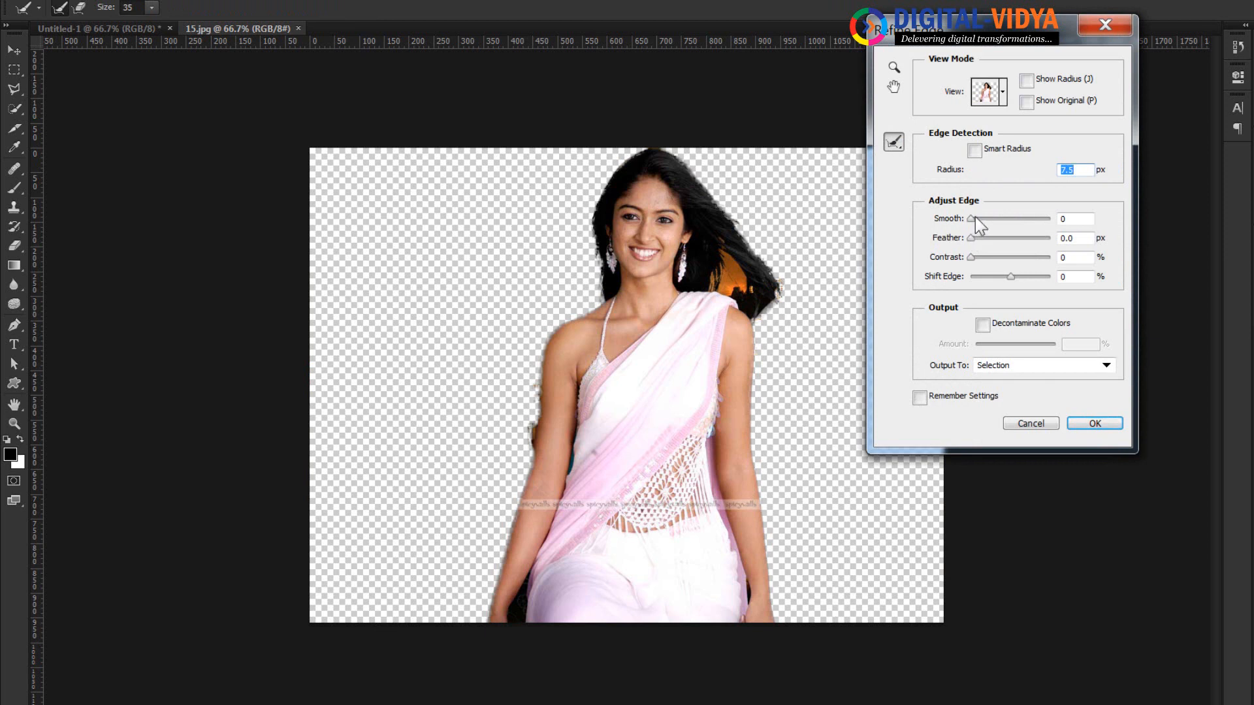
drag(975, 216, 975, 237)
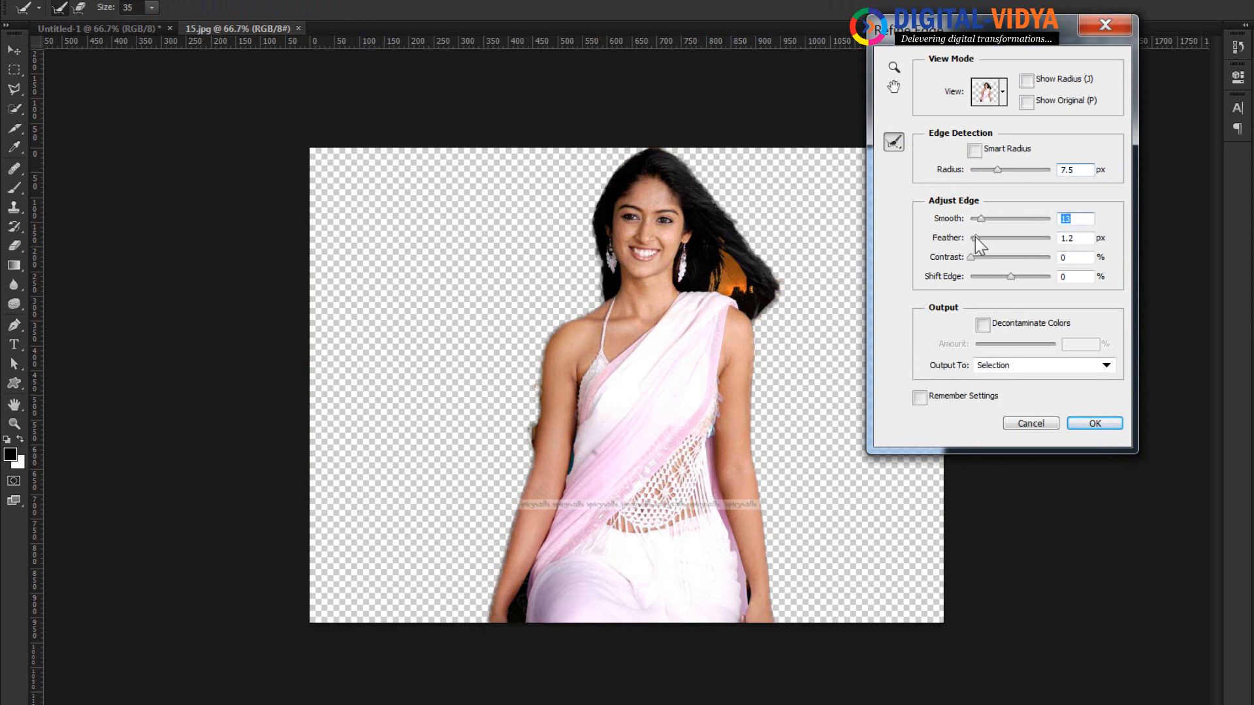
click(1039, 366)
click(1015, 438)
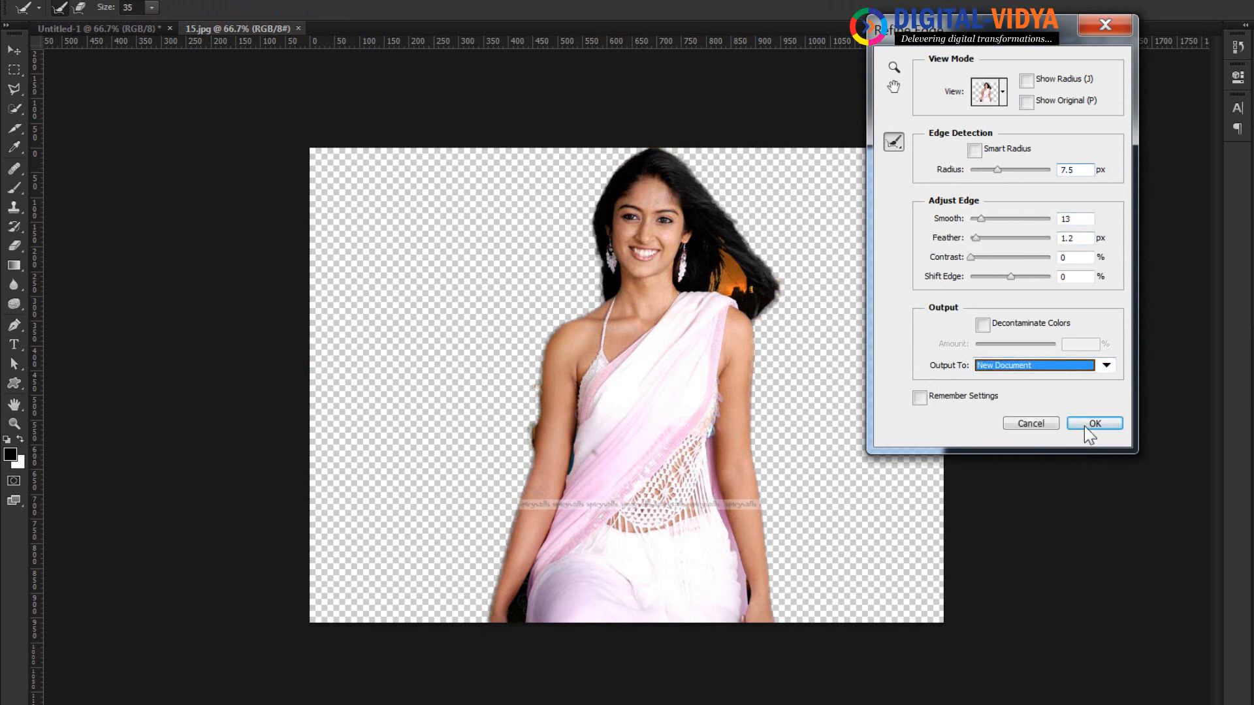
click(1092, 424)
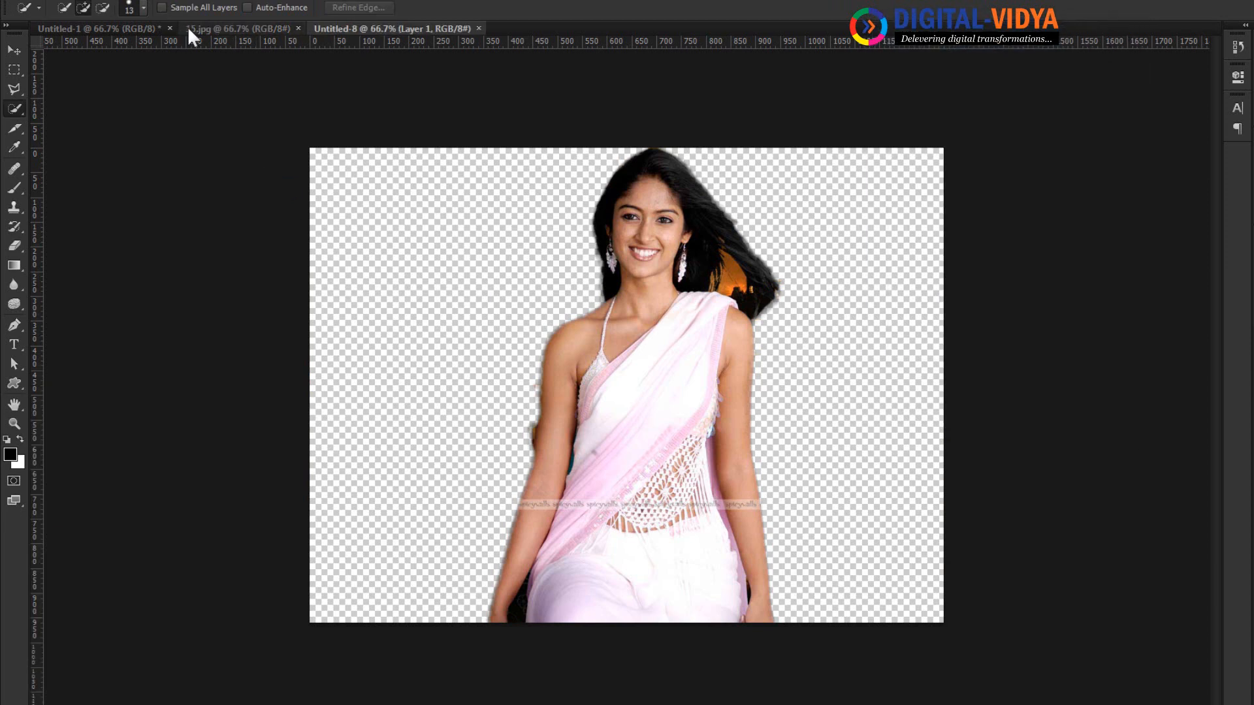
click(189, 29)
click(298, 29)
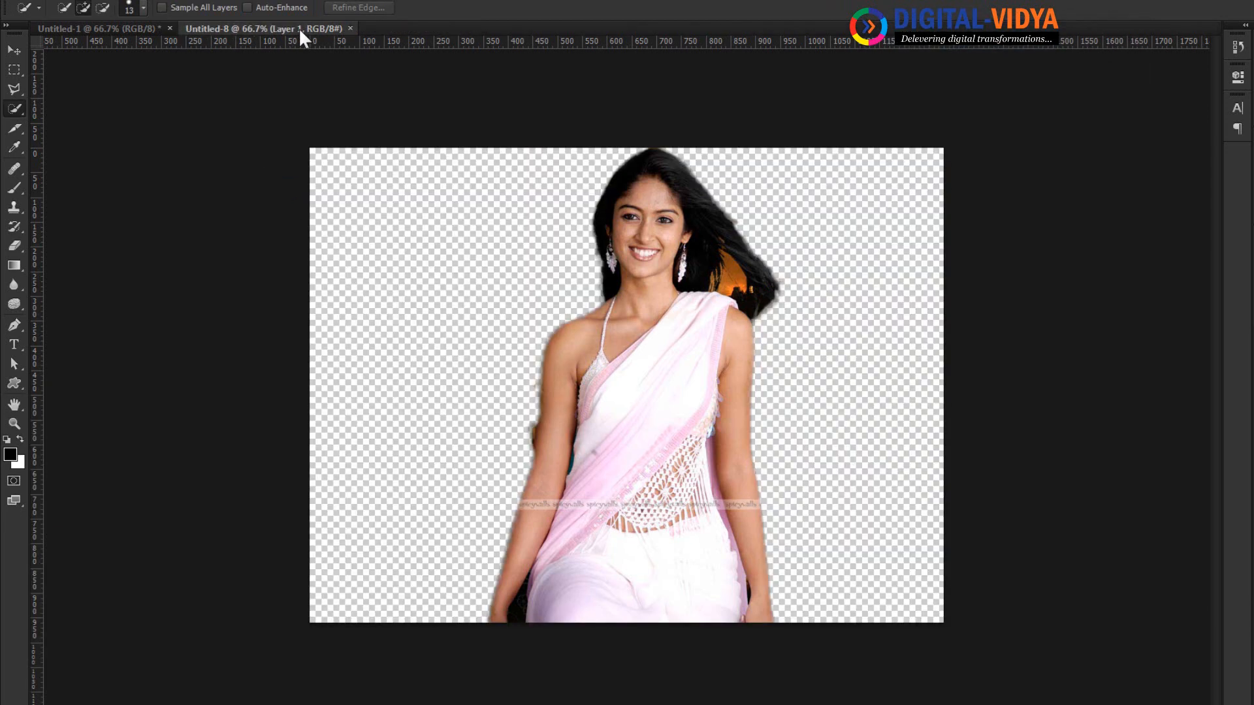
Step: Warp the cut-out woman with the Fisheye style at -74.1% bend and shift her to the left
click(14, 50)
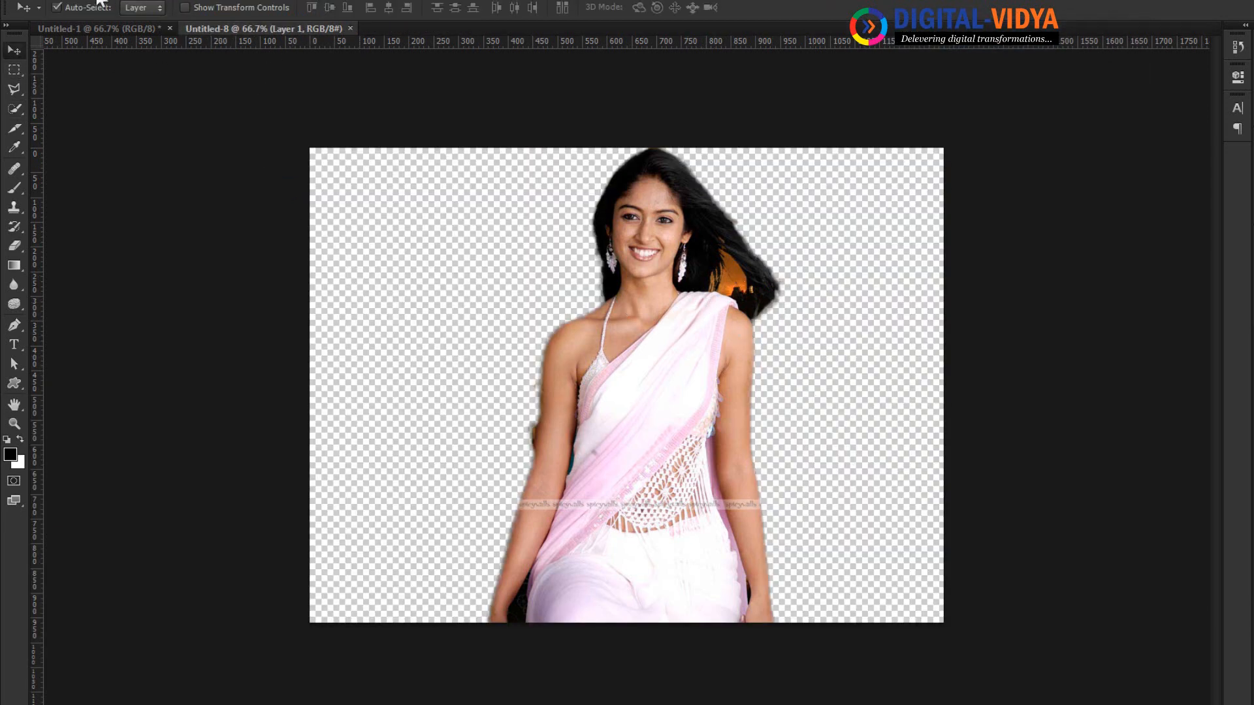
click(98, 2)
mouse_move(160, 428)
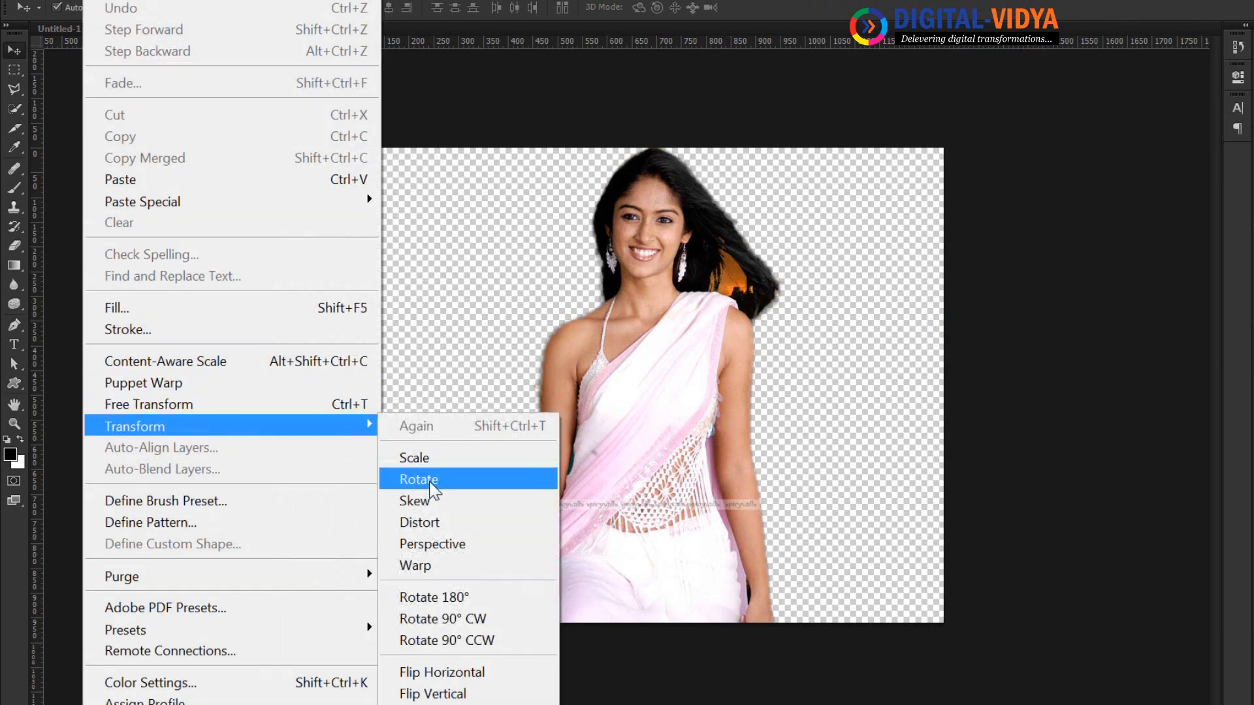
click(429, 563)
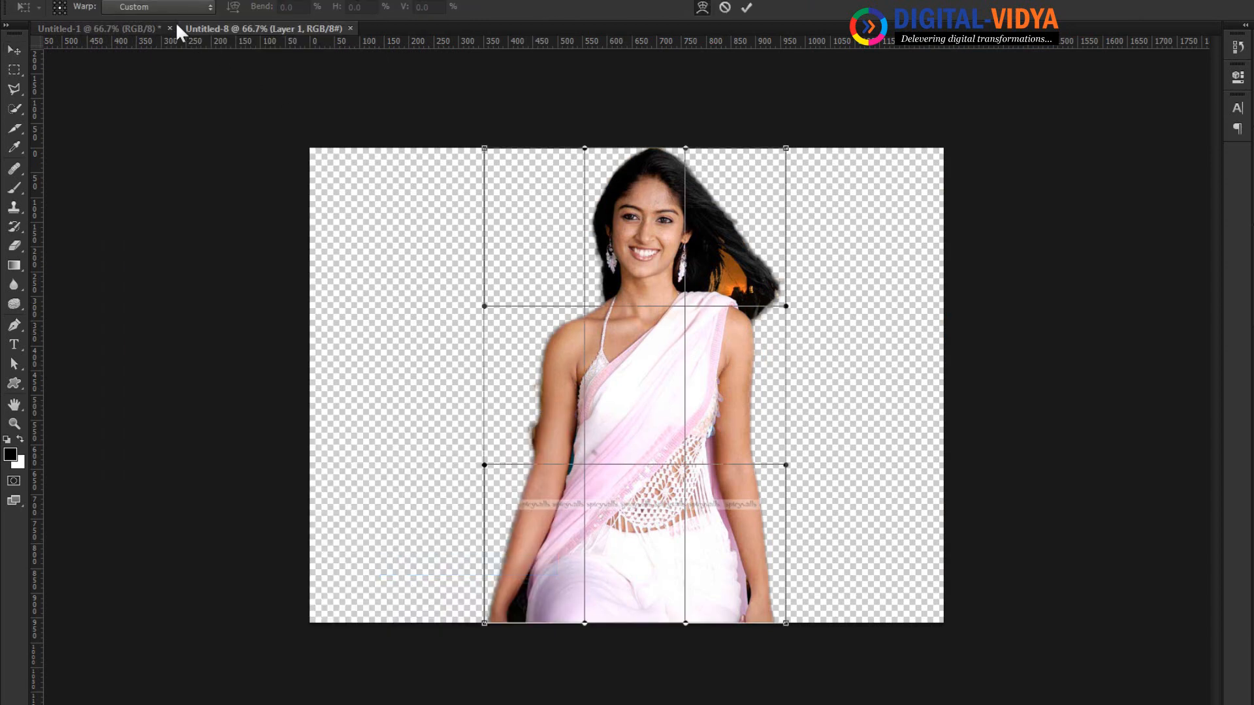
click(171, 8)
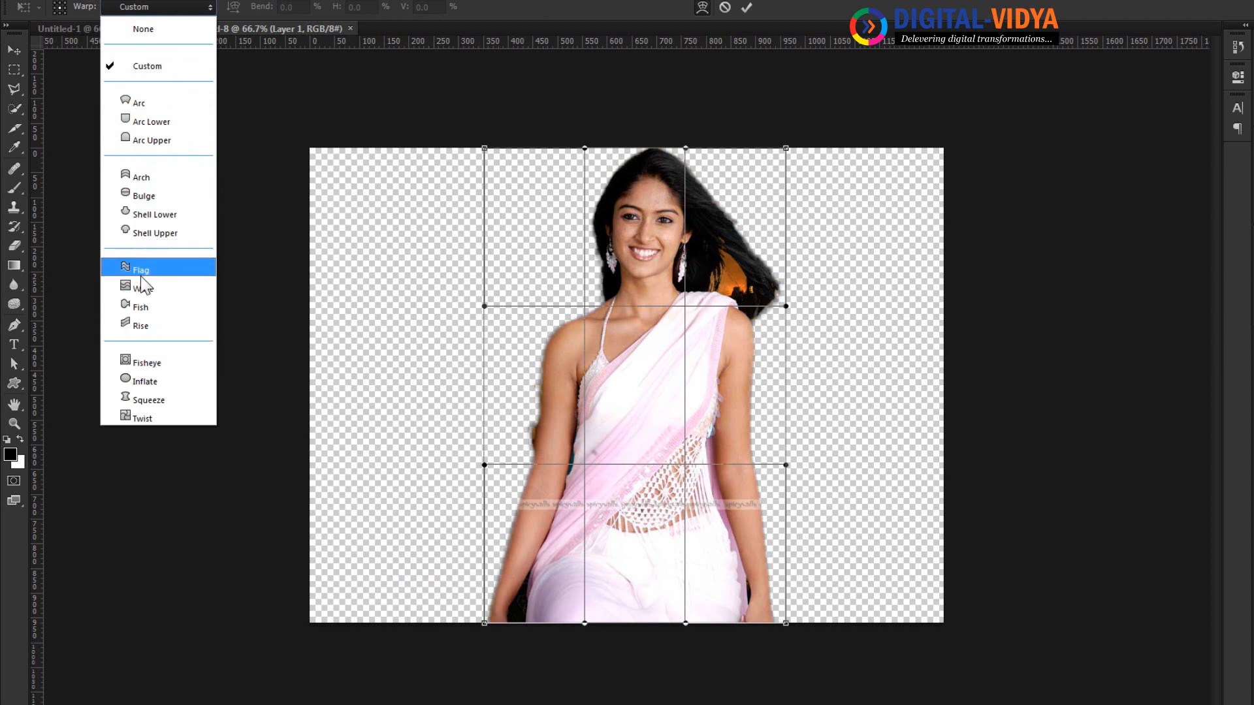
click(140, 363)
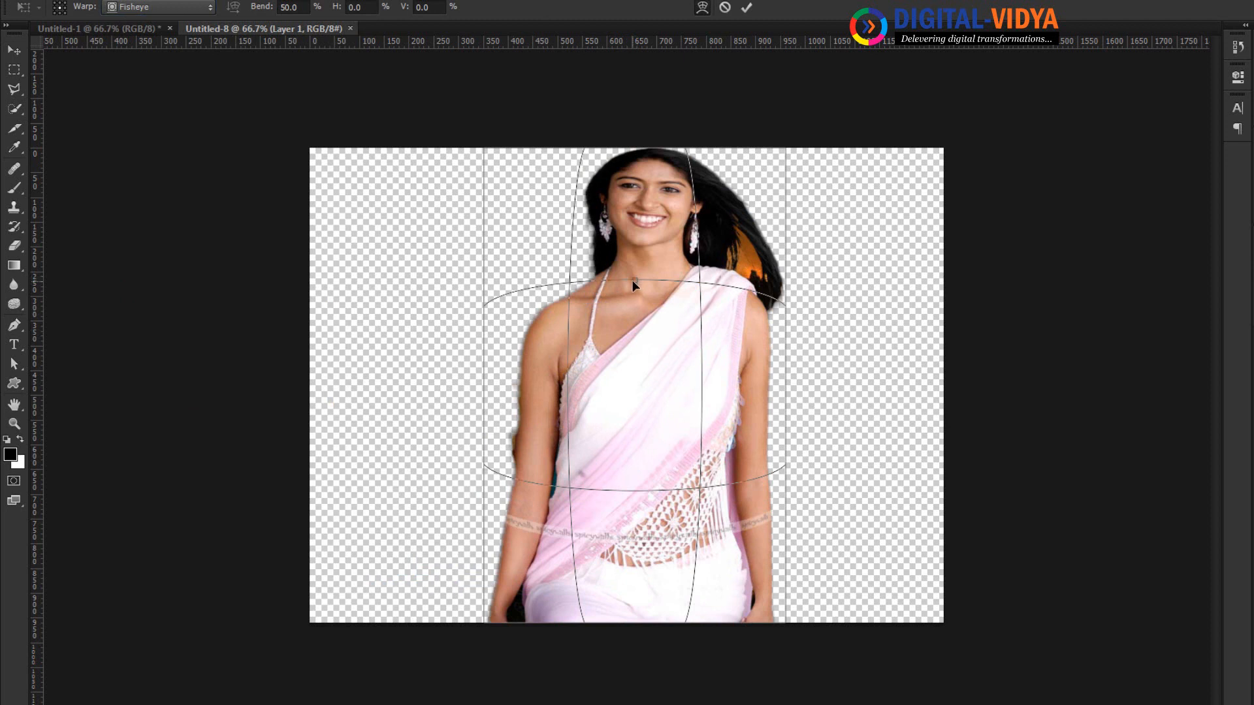
drag(633, 280, 612, 335)
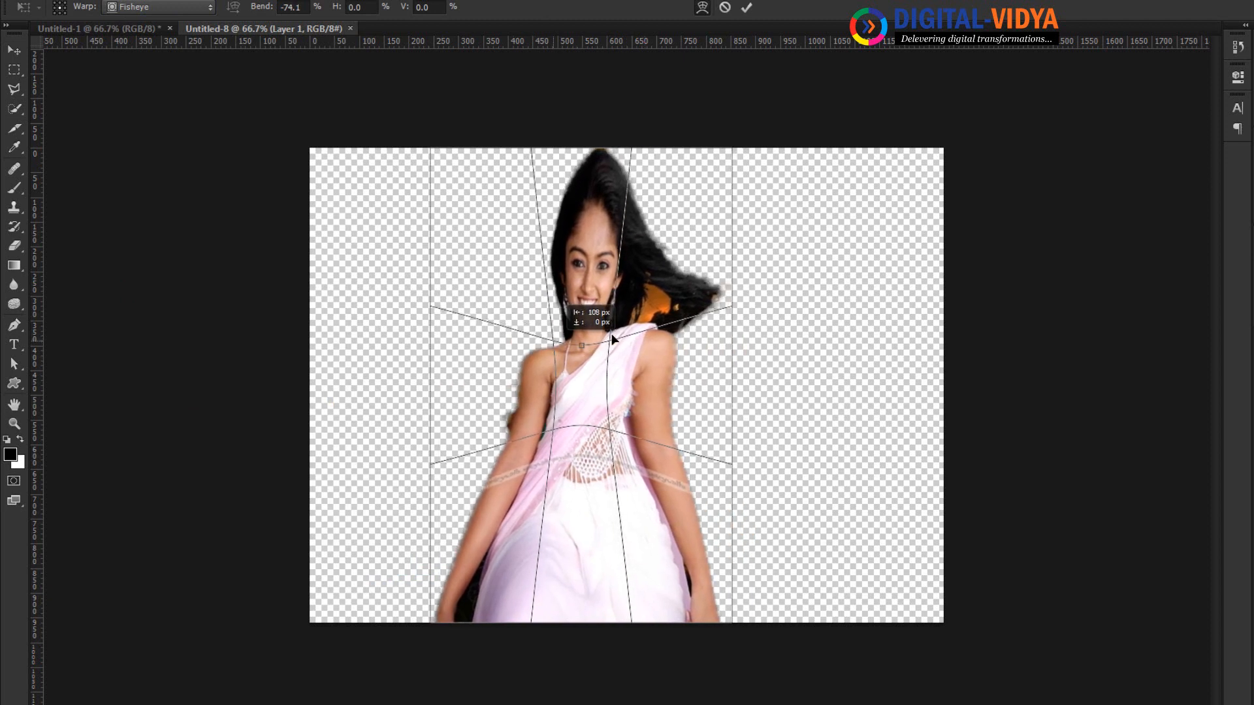
drag(733, 307, 748, 307)
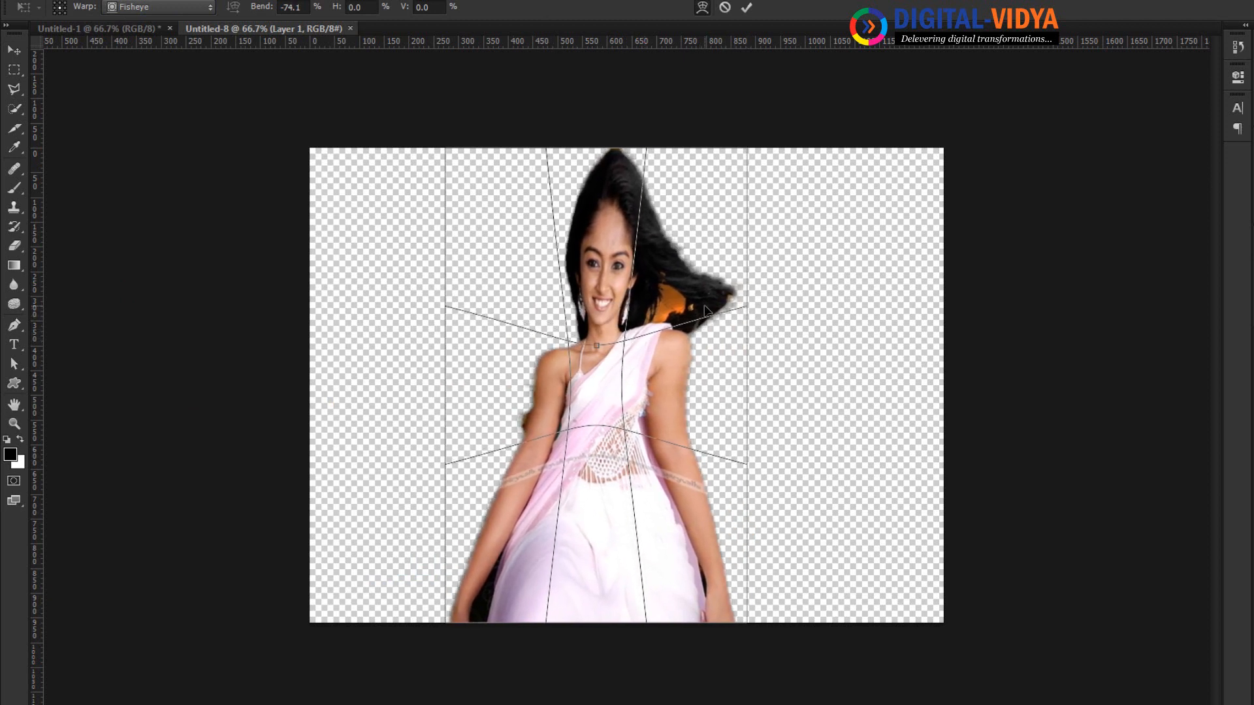
key(Return)
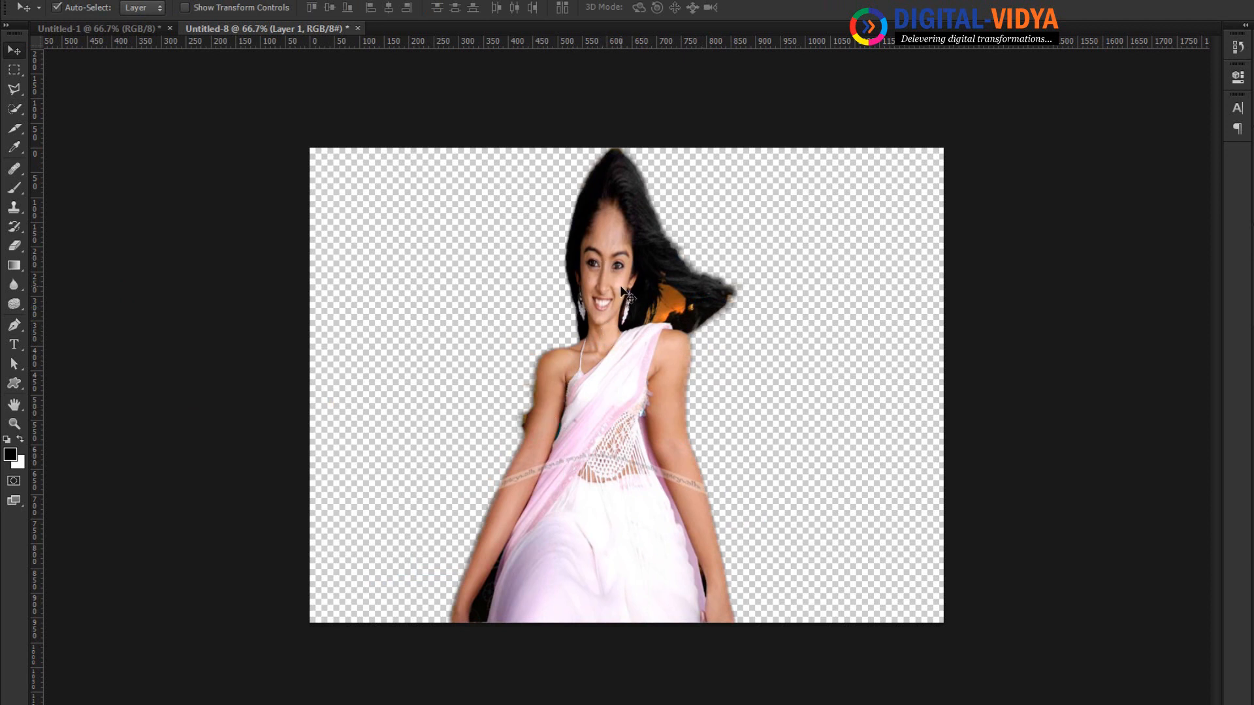
Step: Close both open documents without saving them
key(ctrl+w)
click(715, 273)
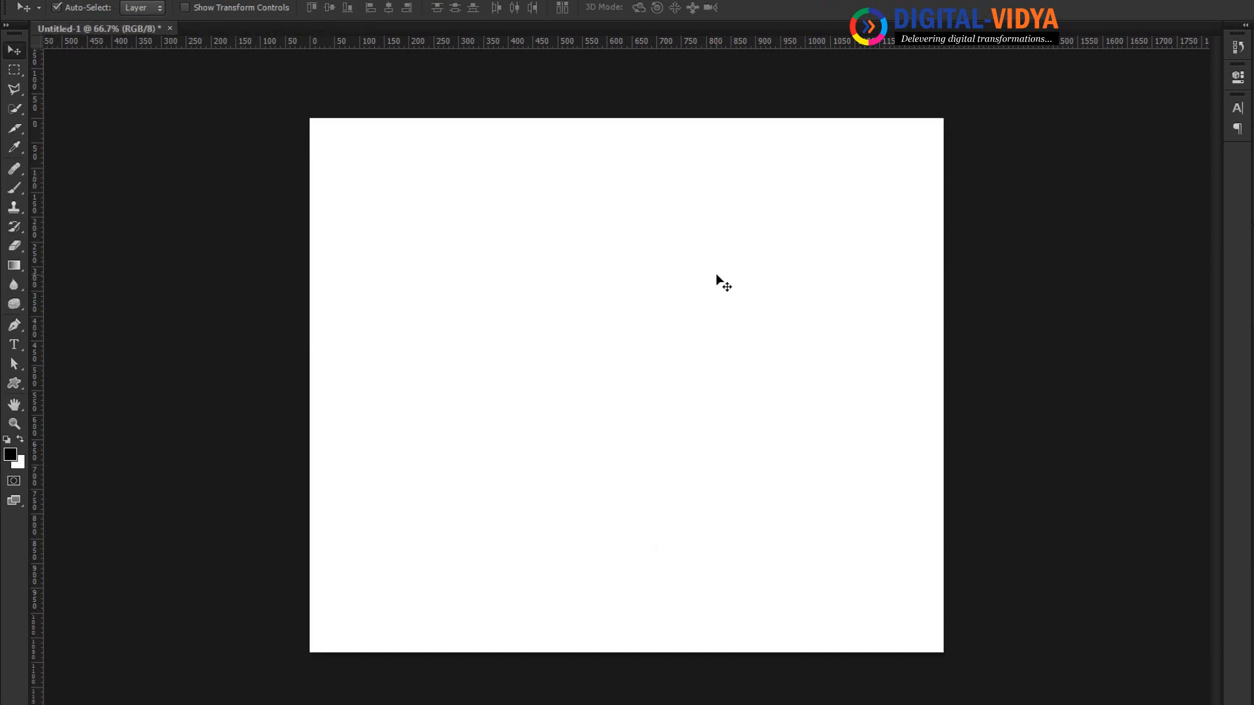
key(ctrl+w)
click(696, 269)
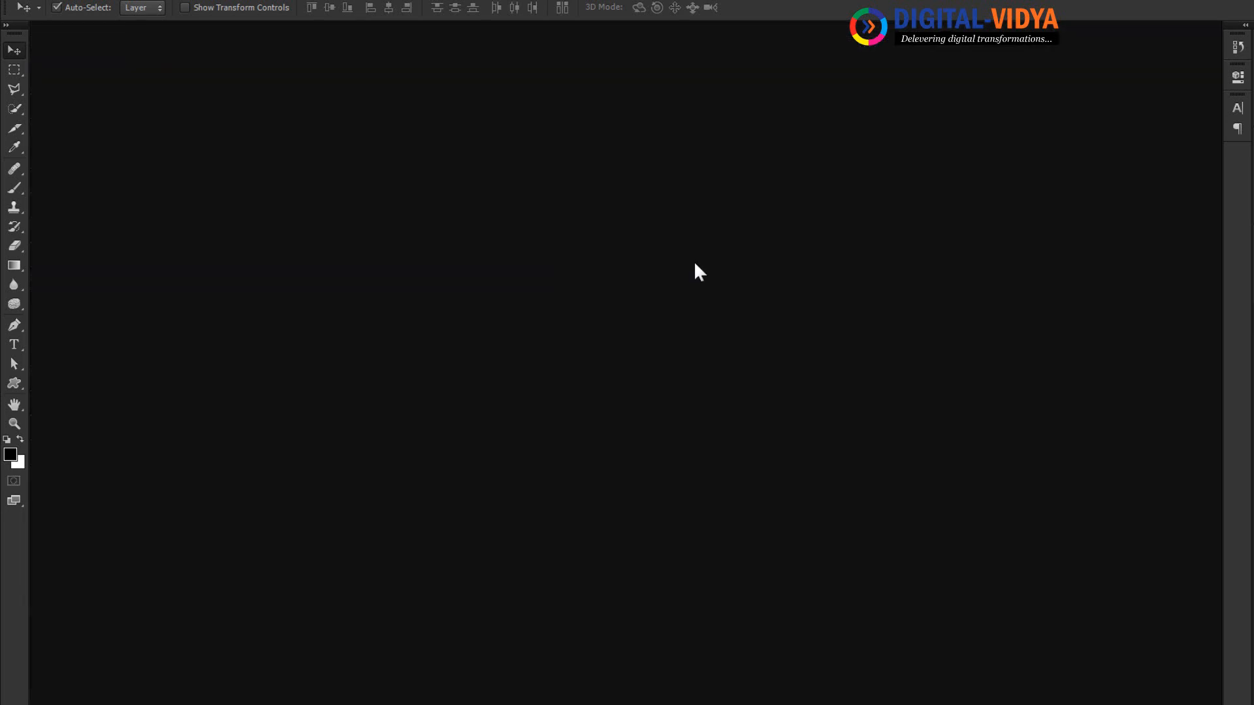
Step: Create a new white 1920 x 1080 px document using the Dell Monitor preset
key(ctrl+n)
click(540, 249)
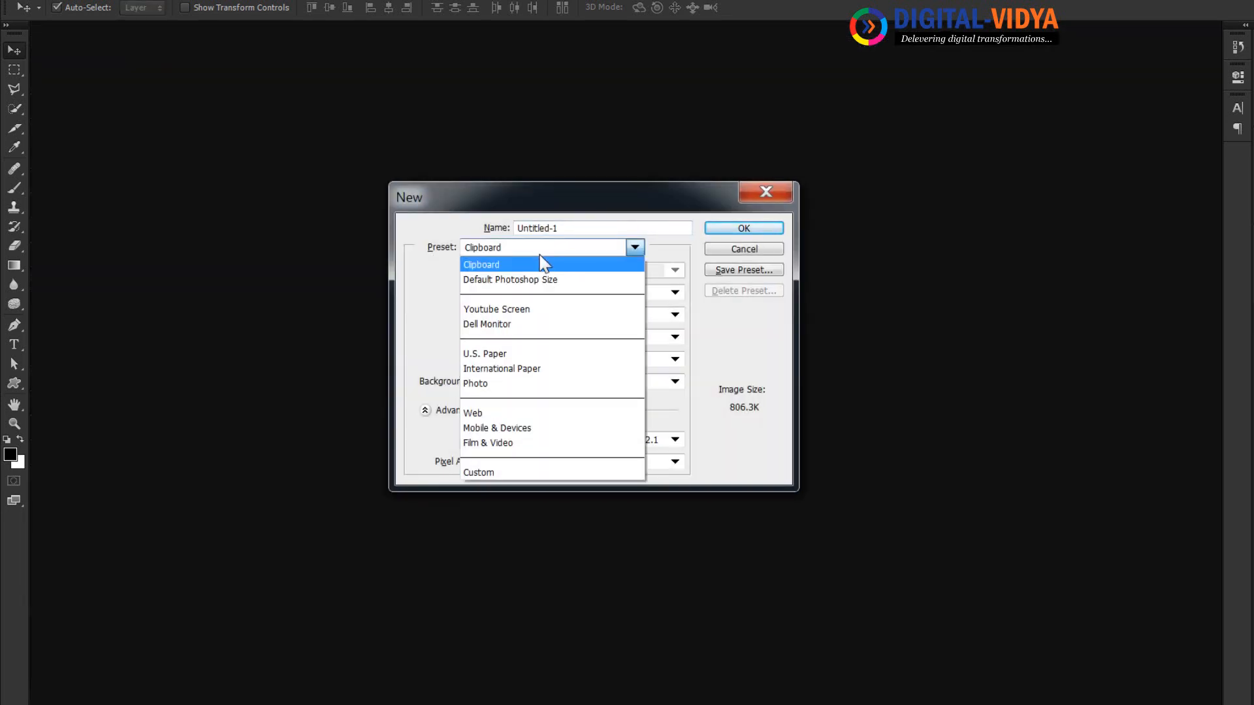
click(492, 323)
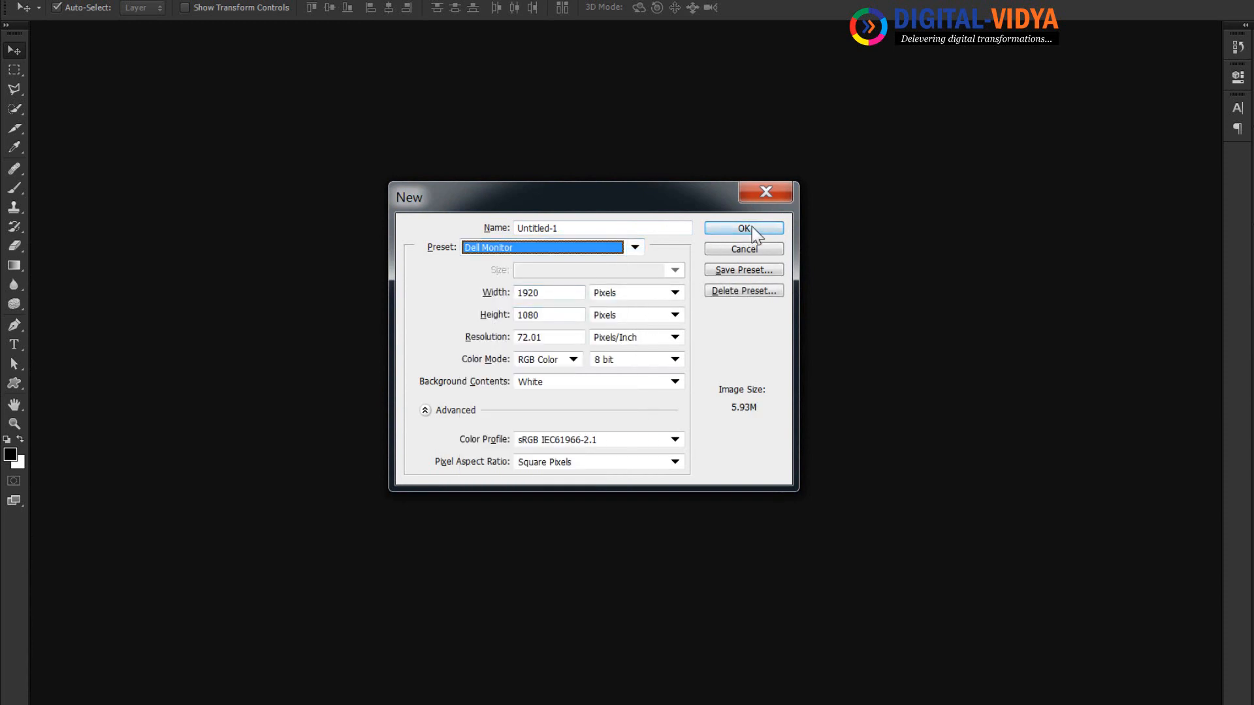
click(751, 227)
Step: On a new layer, make a black vertical bar about 18 px wide and 277 px tall near the canvas's left side and shift it slightly right
key(ctrl+plus)
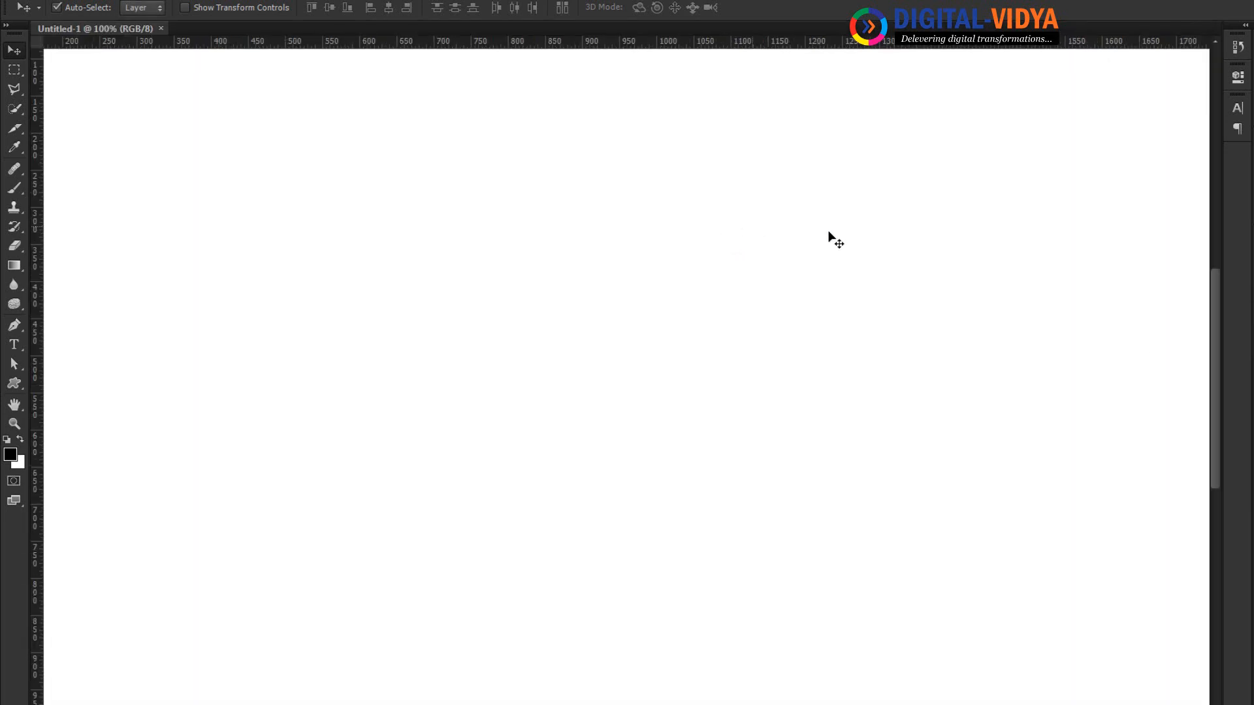
key(ctrl+alt+shift+n)
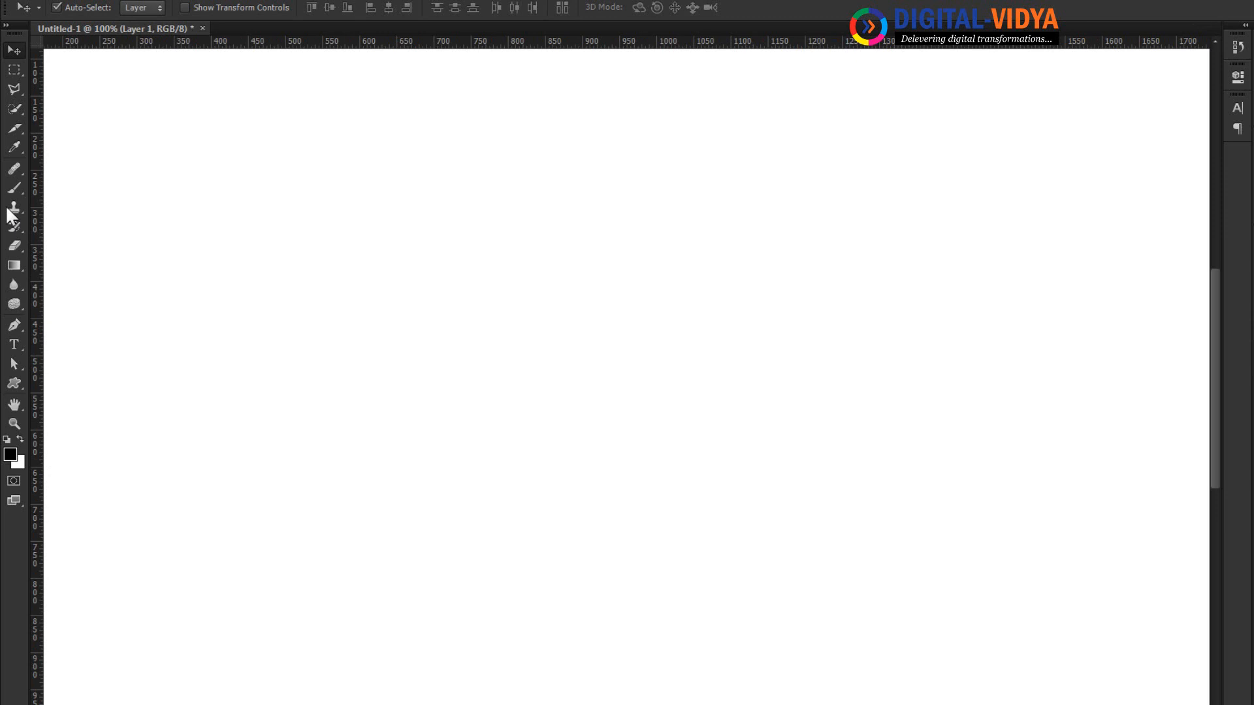
click(14, 70)
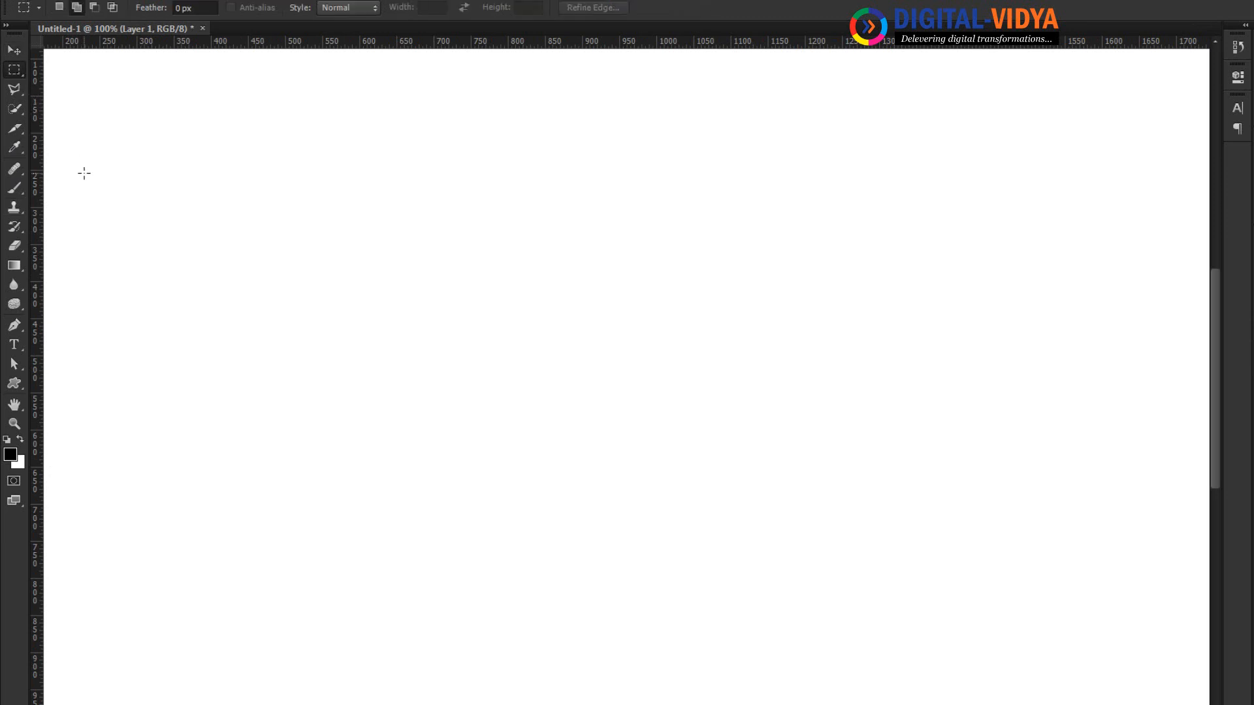
drag(85, 173, 97, 379)
key(alt+BackSpace)
key(ctrl+d)
click(13, 52)
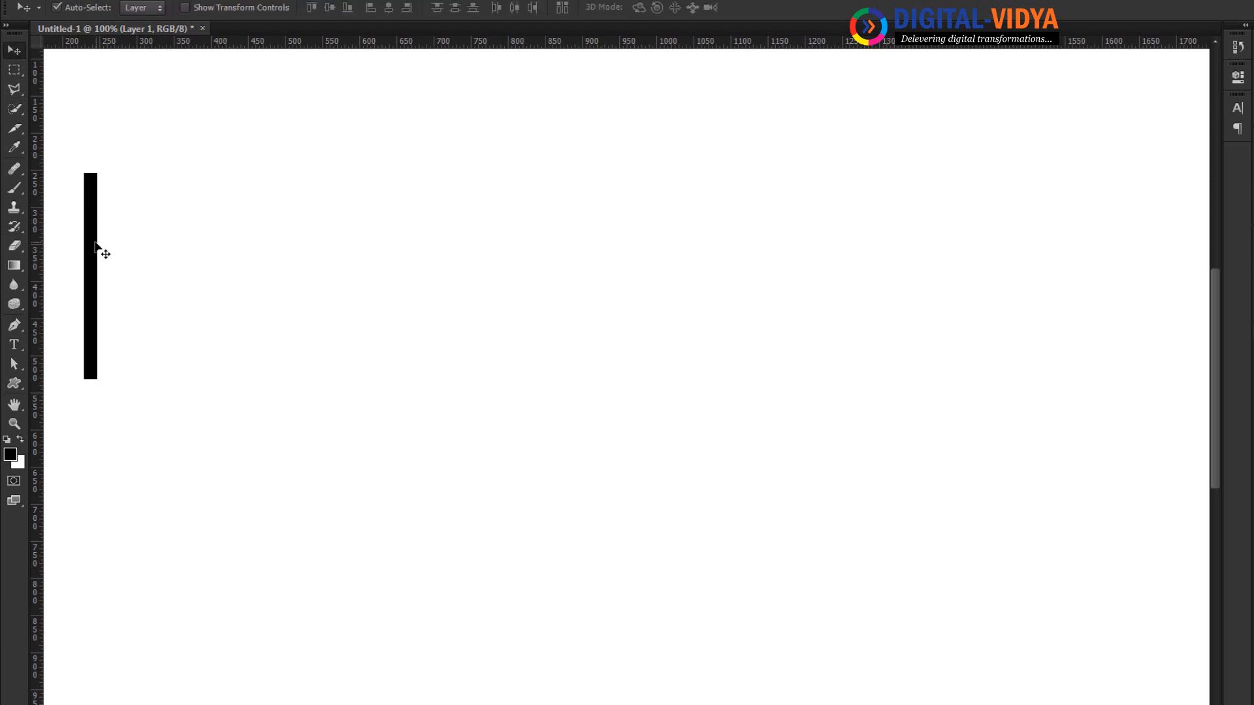
drag(96, 250, 132, 255)
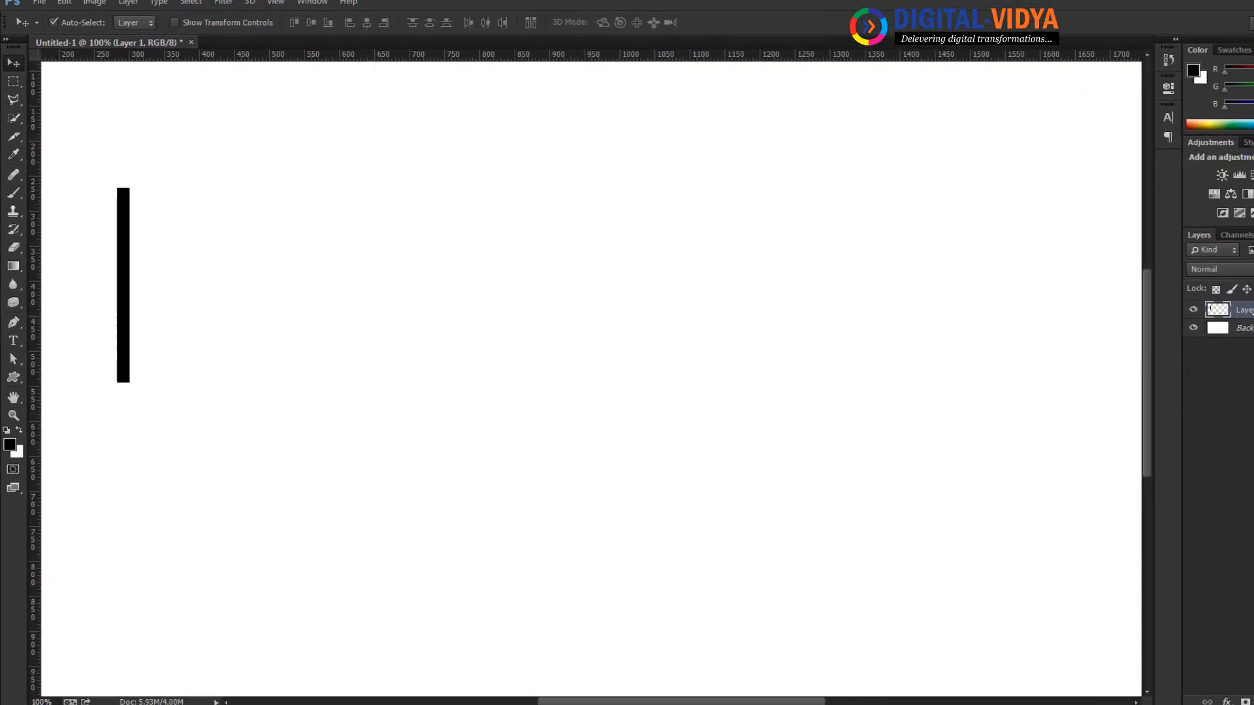
Step: Duplicate the bar layer and offset the copy about 28 px to the right, leaving a narrow gap between the bars
drag(1180, 310, 1214, 672)
key(ctrl+t)
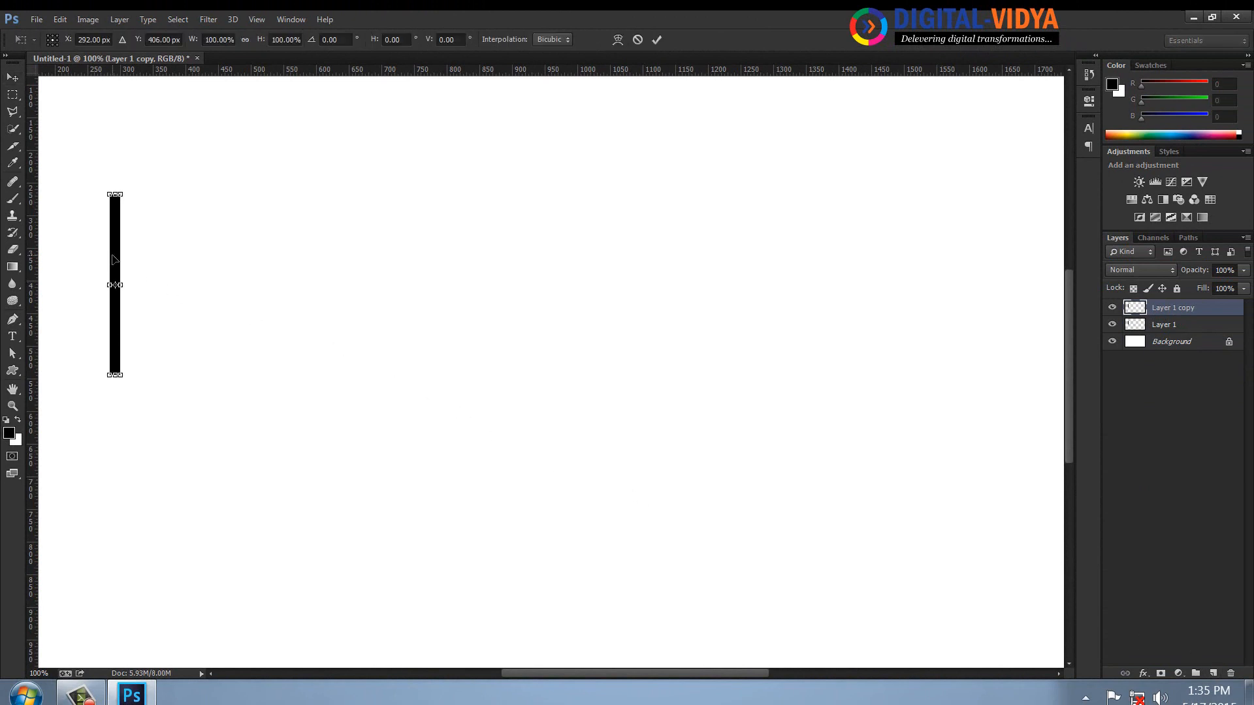
drag(121, 259, 138, 259)
key(Return)
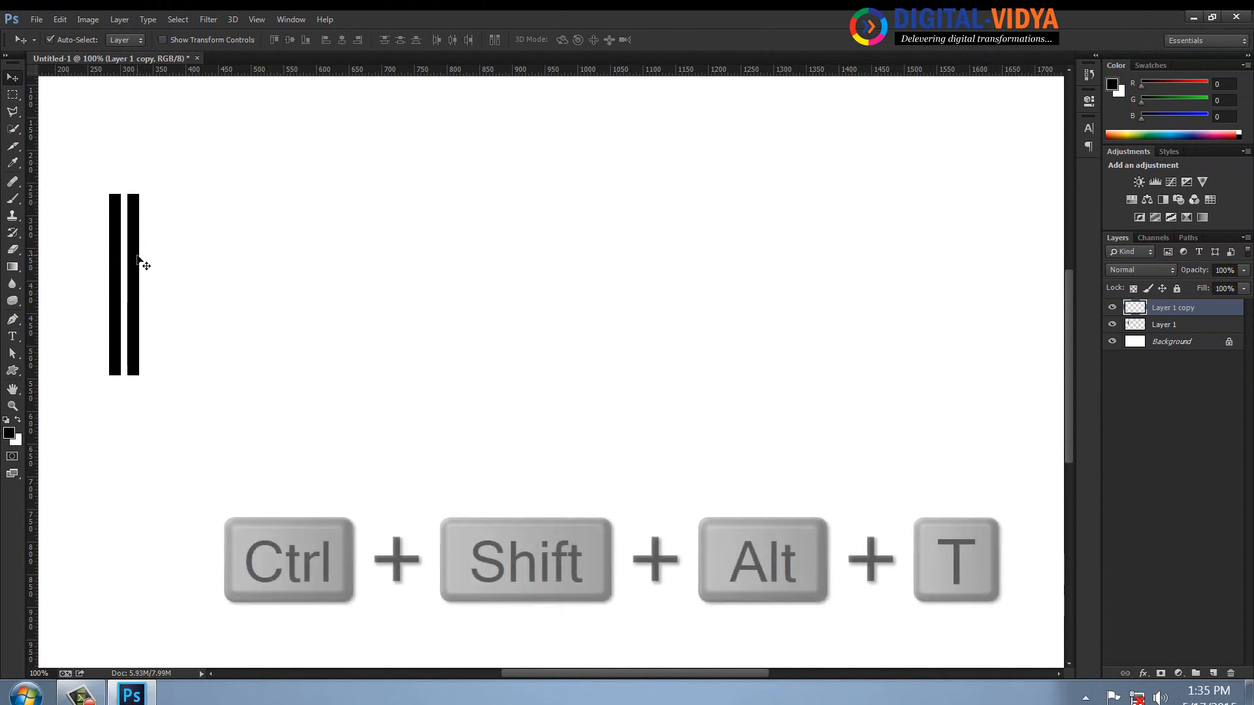
Step: Repeat the duplicating transform until 48 evenly spaced bars form a long row across the canvas
key(ctrl+shift+alt+t)
key(ctrl+shift+alt+t)
key(ctrl+shift+alt+t)
key(ctrl+shift+alt+t)
key(ctrl+shift+alt+t)
key(ctrl+shift+alt+t)
key(ctrl+shift+alt+t)
key(ctrl+shift+alt+t)
key(ctrl+shift+alt+t)
key(ctrl+shift+alt+t)
key(ctrl+shift+alt+t)
key(ctrl+shift+alt+t)
key(ctrl+shift+alt+t)
key(ctrl+shift+alt+t)
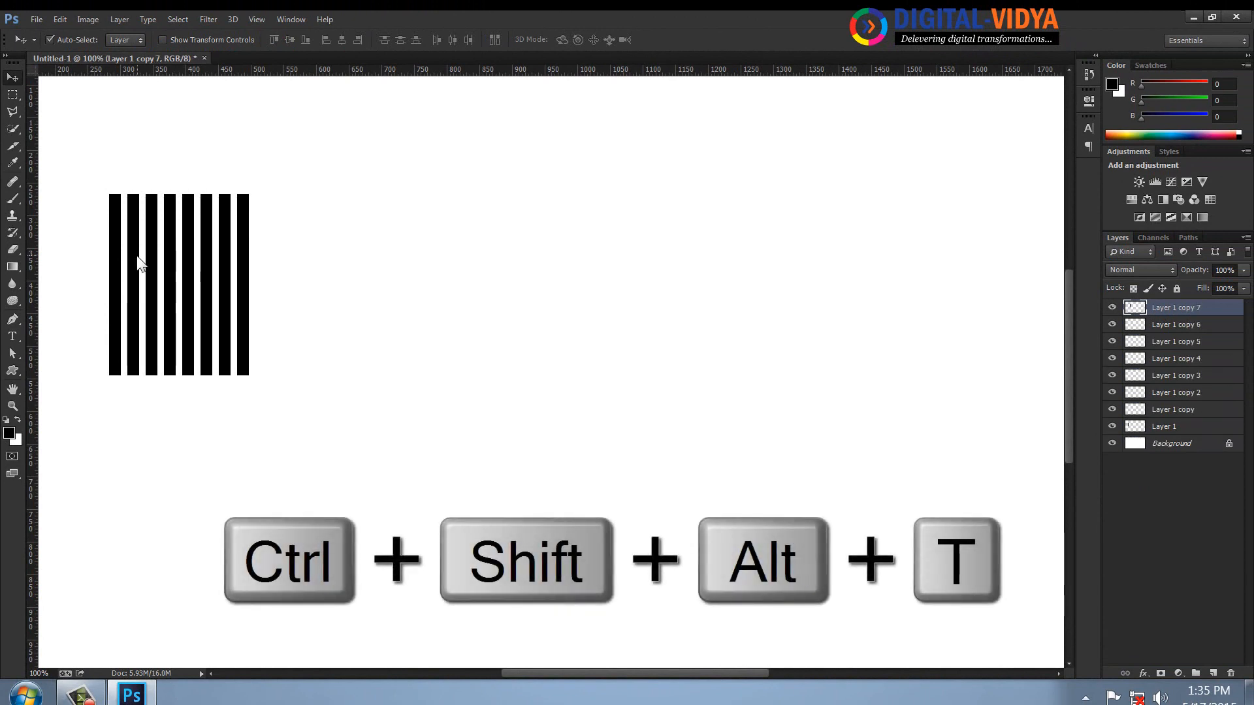
key(ctrl+shift+alt+t)
key(ctrl+shift+alt+t)
key(ctrl+shift+alt+t)
key(ctrl+shift+alt+t)
key(ctrl+shift+alt+t)
key(ctrl+shift+alt+t)
key(ctrl+shift+alt+t)
key(ctrl+shift+alt+t)
key(ctrl+shift+alt+t)
key(ctrl+shift+alt+t)
key(ctrl+shift+alt+t)
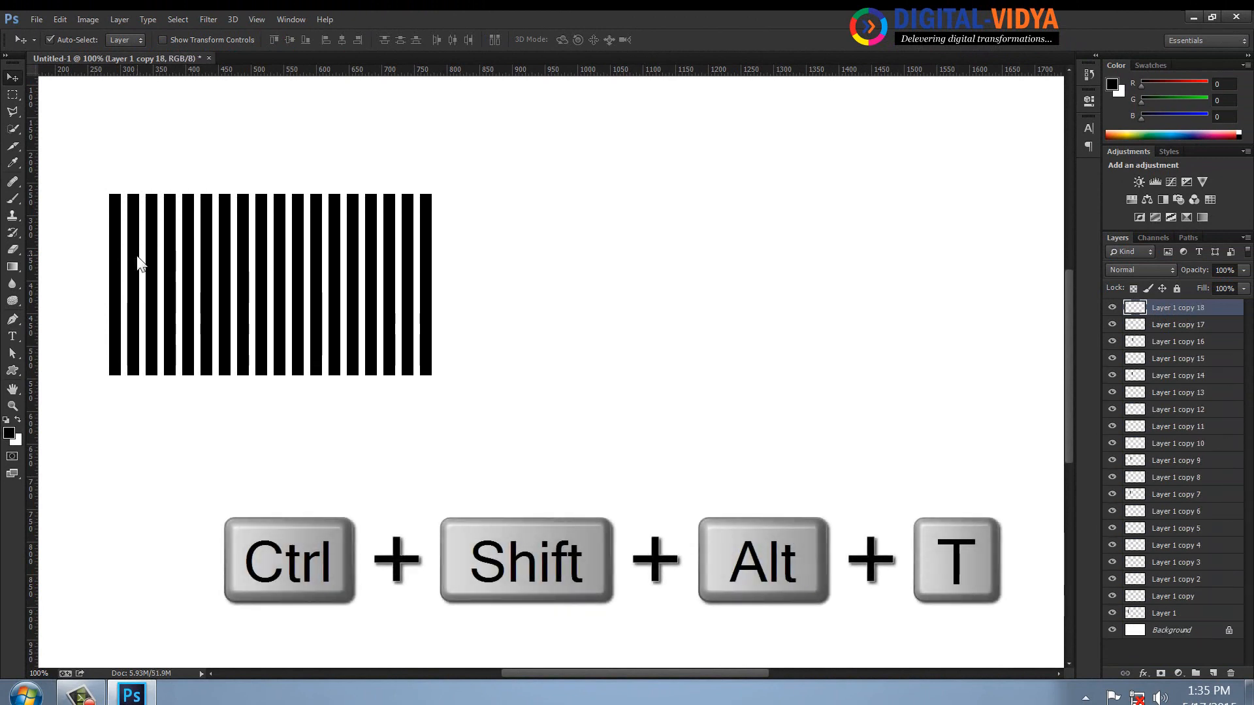
key(ctrl+shift+alt+t)
key(ctrl+shift+alt+t)
key(ctrl+shift+alt+t)
key(ctrl+shift+alt+t)
key(ctrl+shift+alt+t)
key(ctrl+shift+alt+t)
key(ctrl+shift+alt+t)
key(ctrl+shift+alt+t)
key(ctrl+shift+alt+t)
key(ctrl+shift+alt+t)
key(ctrl+shift+alt+t)
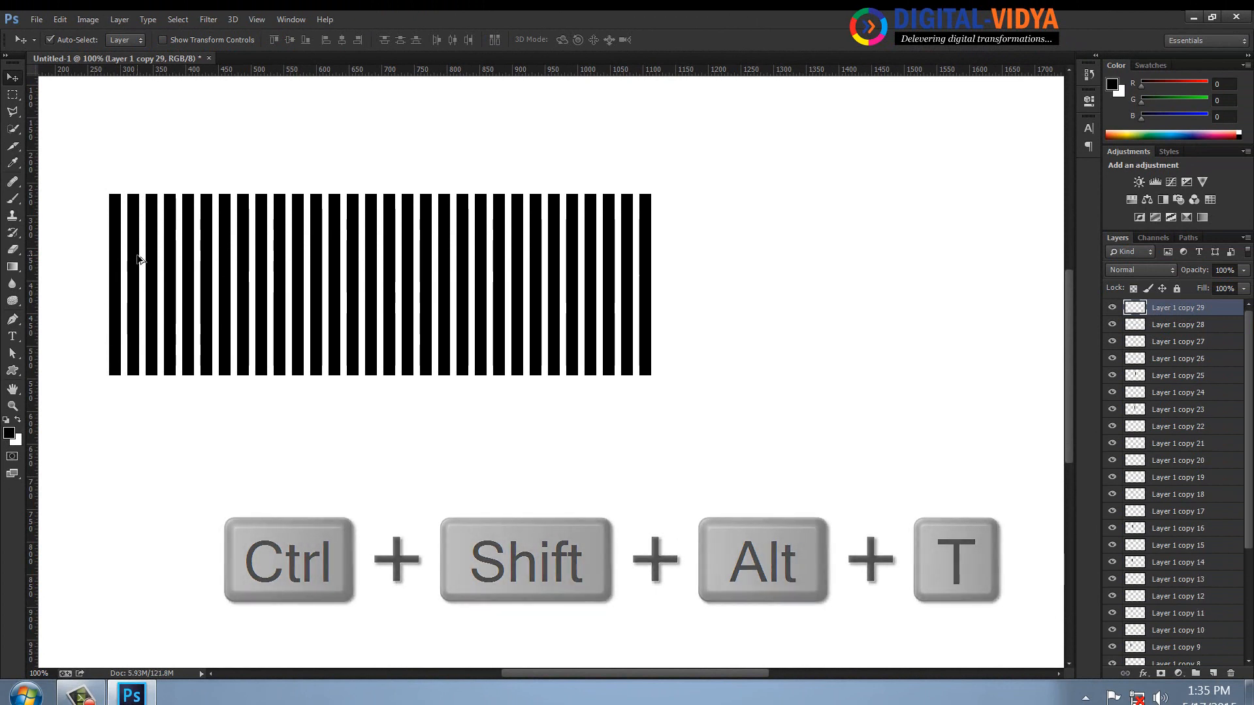
key(ctrl+shift+alt+t)
key(ctrl+shift+alt+t)
key(ctrl+shift+alt+t)
key(ctrl+shift+alt+t)
key(ctrl+shift+alt+t)
key(ctrl+shift+alt+t)
key(ctrl+shift+alt+t)
key(ctrl+shift+alt+t)
key(ctrl+shift+alt+t)
key(ctrl+shift+alt+t)
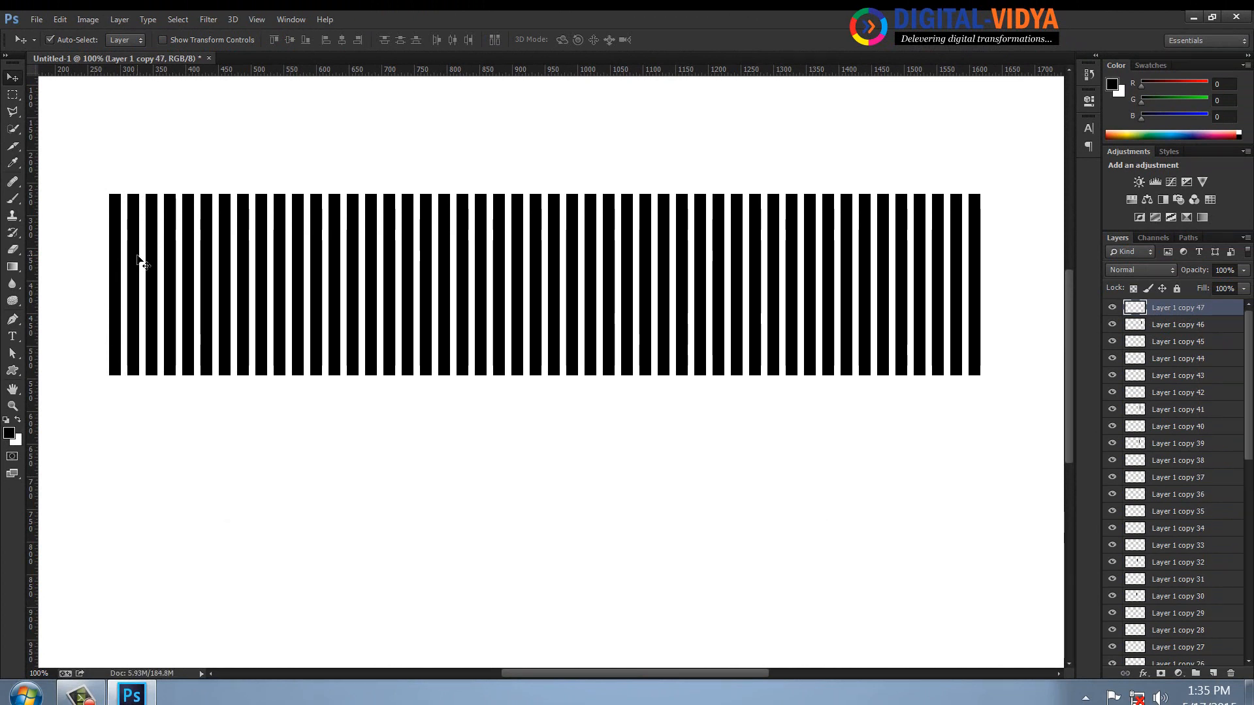
Step: Merge all the bar layers, from Layer 1 to Layer 1 copy 47, into one layer and move the stripes slightly to the right
drag(1249, 372, 1249, 643)
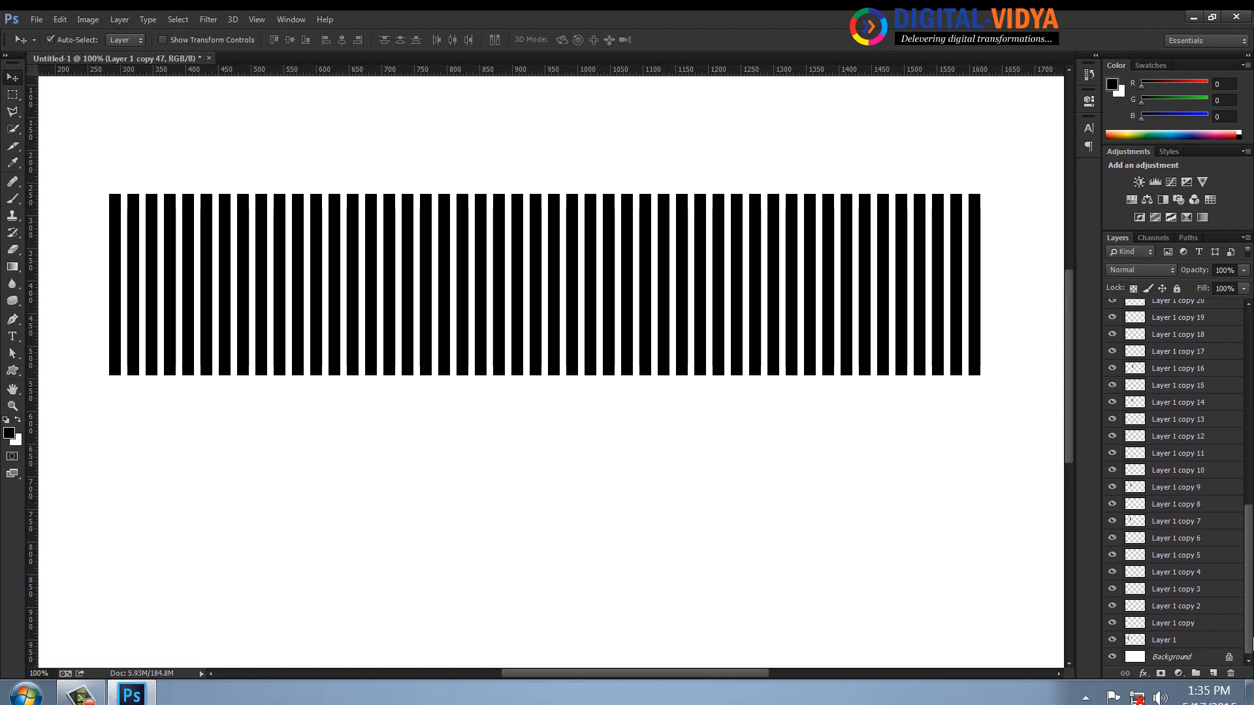
shift+click(1225, 643)
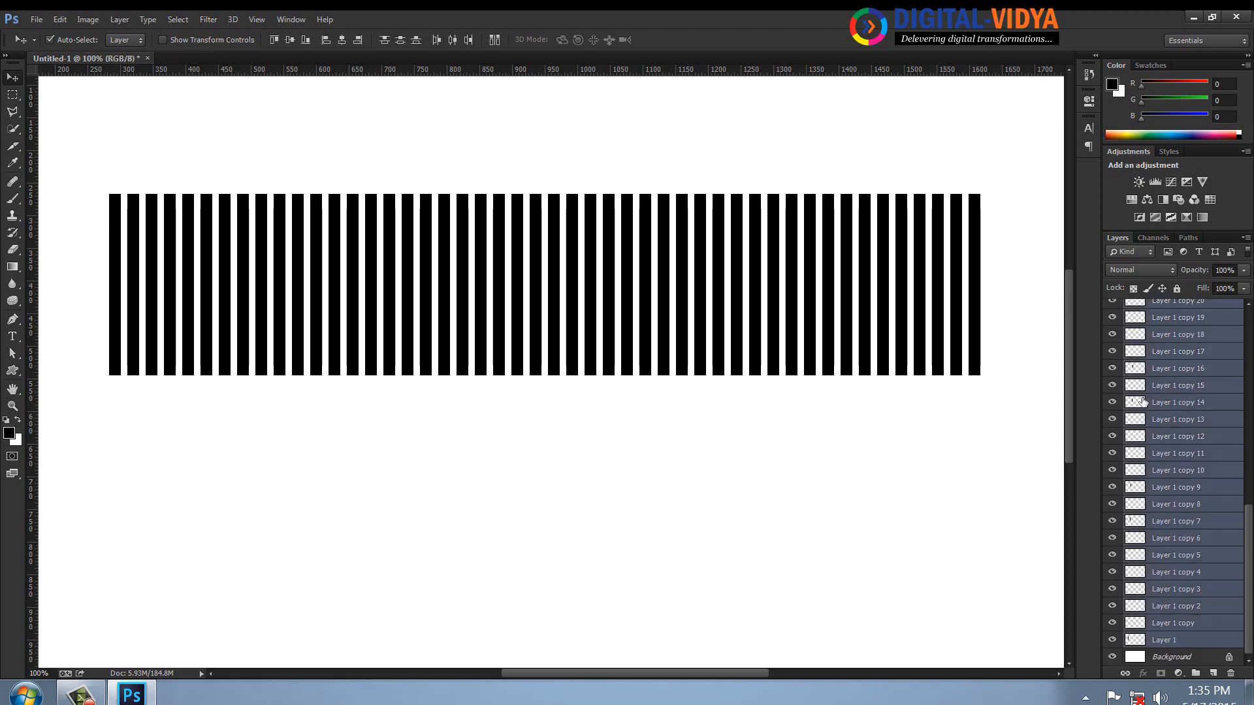
click(120, 16)
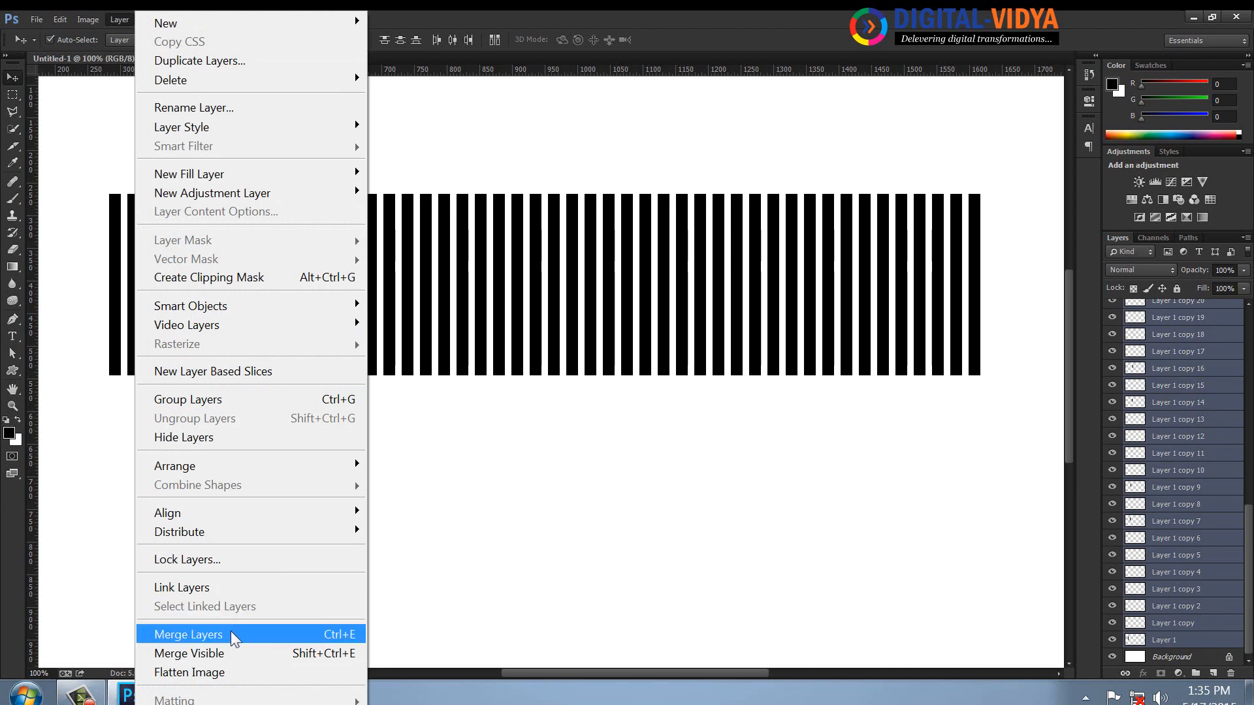
click(230, 630)
drag(516, 364, 574, 372)
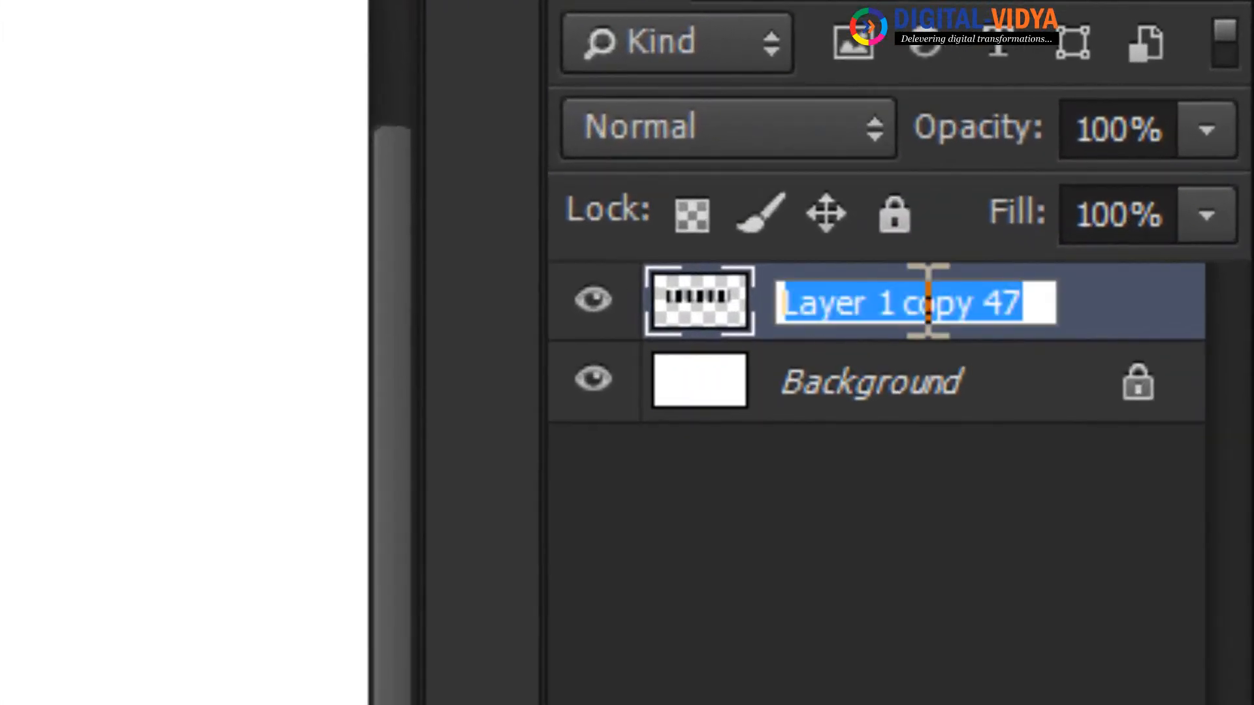
Step: Name the merged stripe layer Final and warp the stripes with the Arc preset
text(Final)
key(Return)
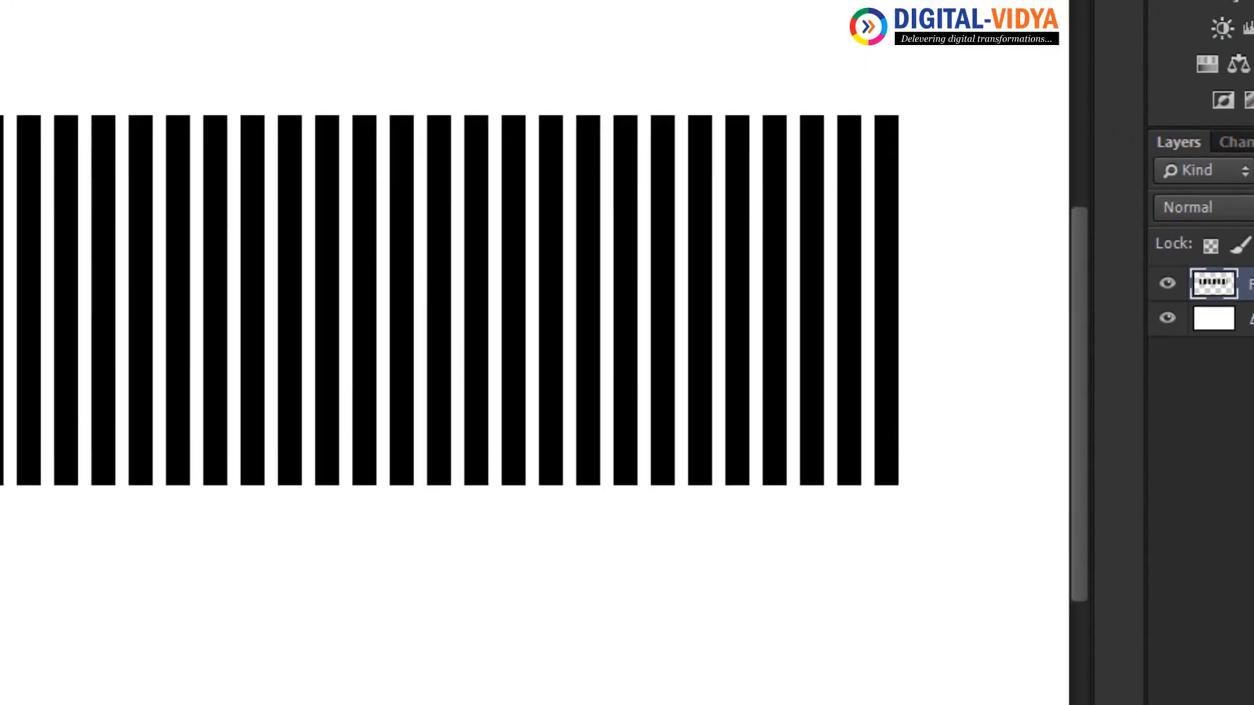
click(69, 2)
mouse_move(141, 406)
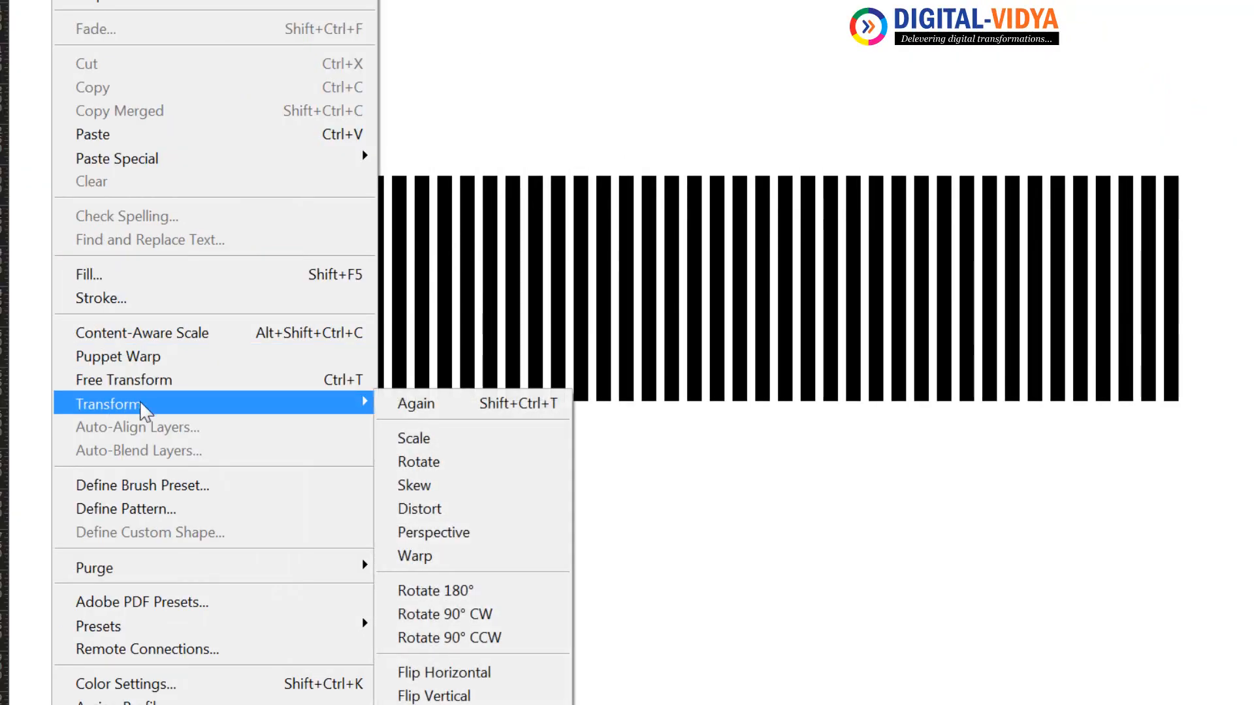
click(421, 555)
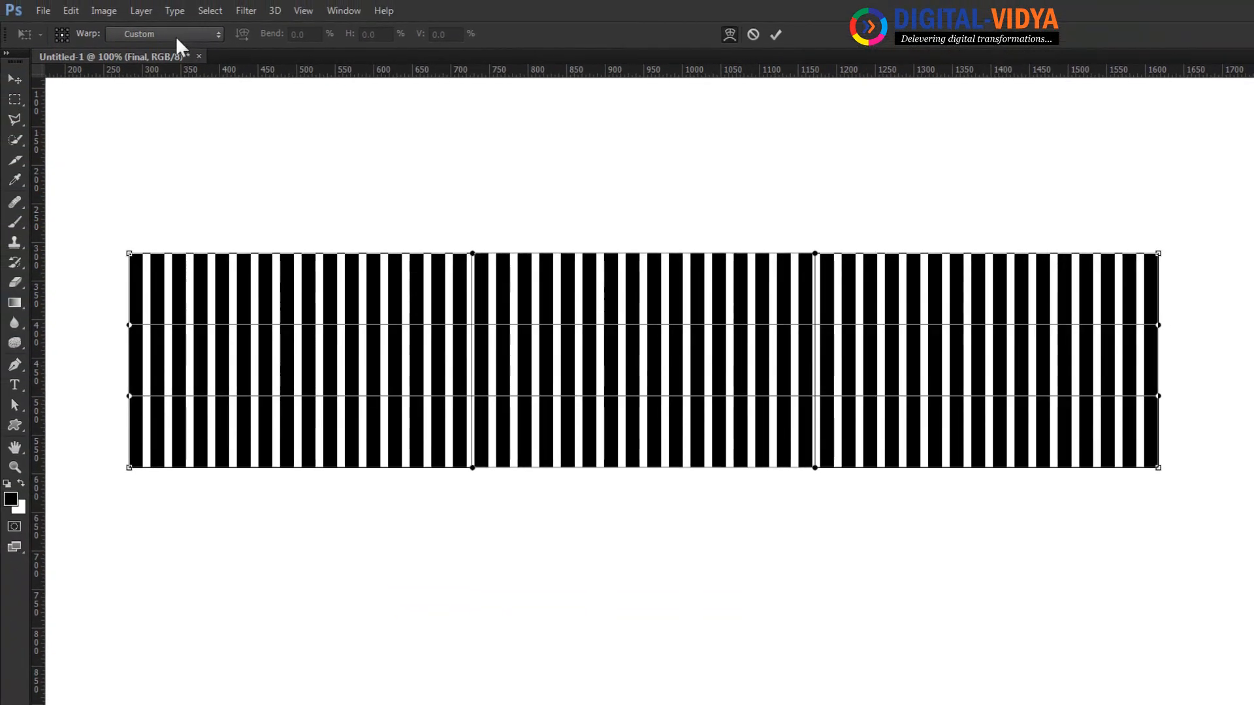
click(175, 36)
click(137, 132)
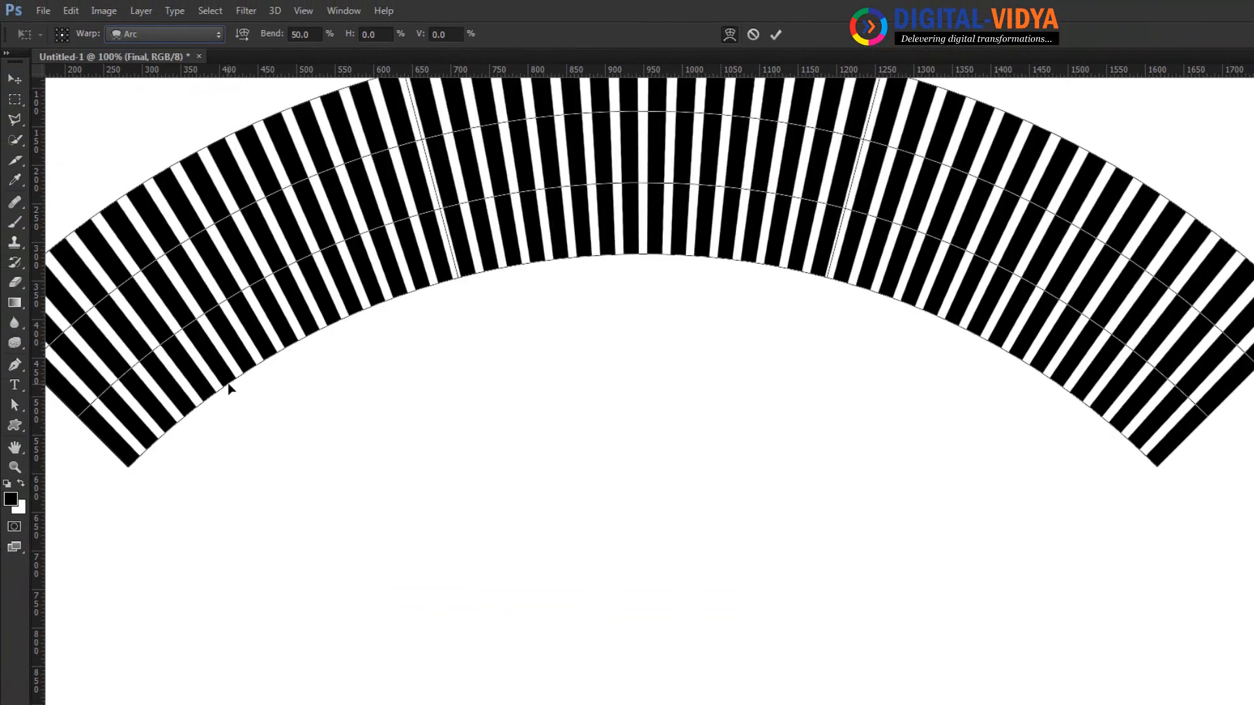
key(ctrl+minus)
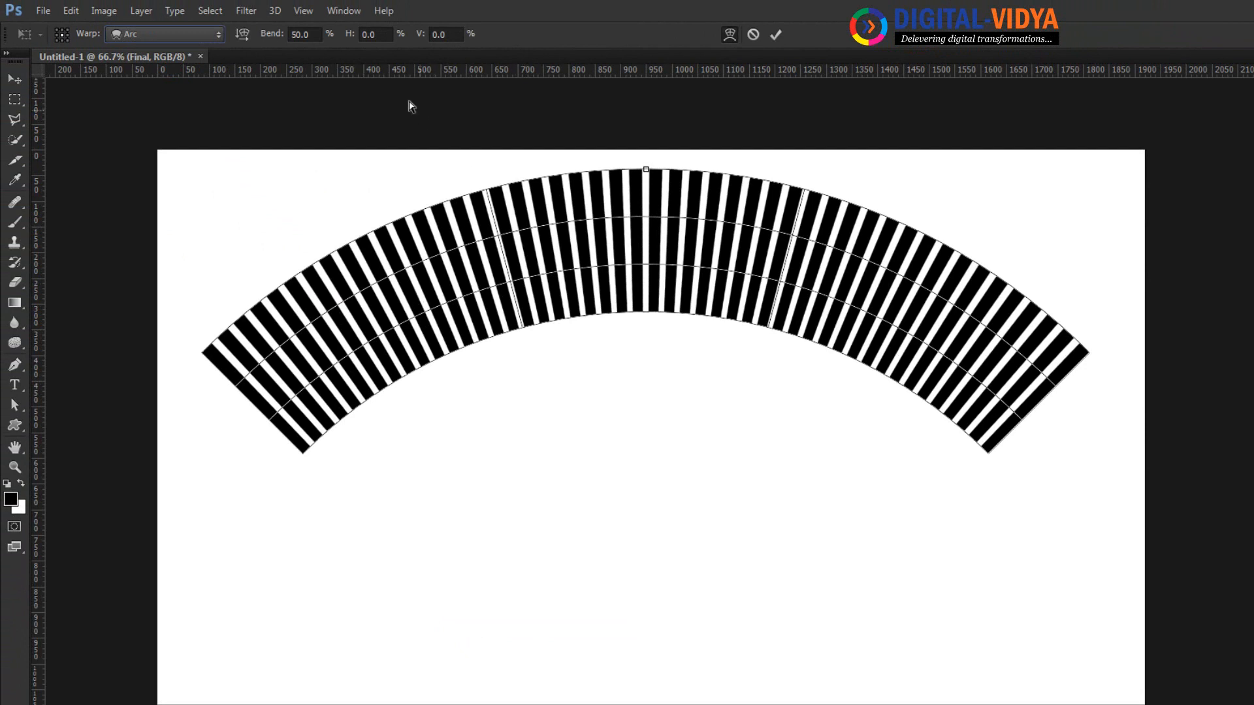
Step: Try a horizontal distortion of -15% on the arc-warped stripes
click(381, 31)
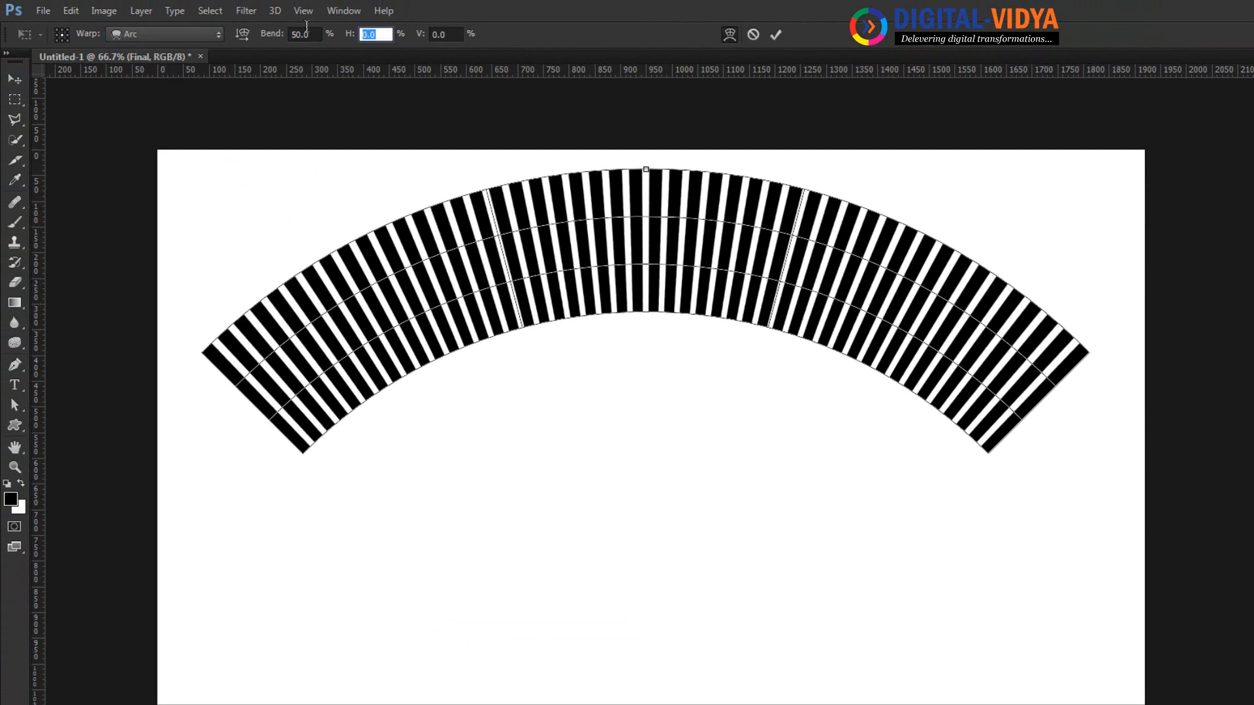
key(Down)
key(Down)
key(Down)
key(Down)
key(Down)
key(Down)
key(Down)
key(Down)
key(Down)
key(Down)
key(Down)
key(Down)
key(Down)
key(Down)
key(Down)
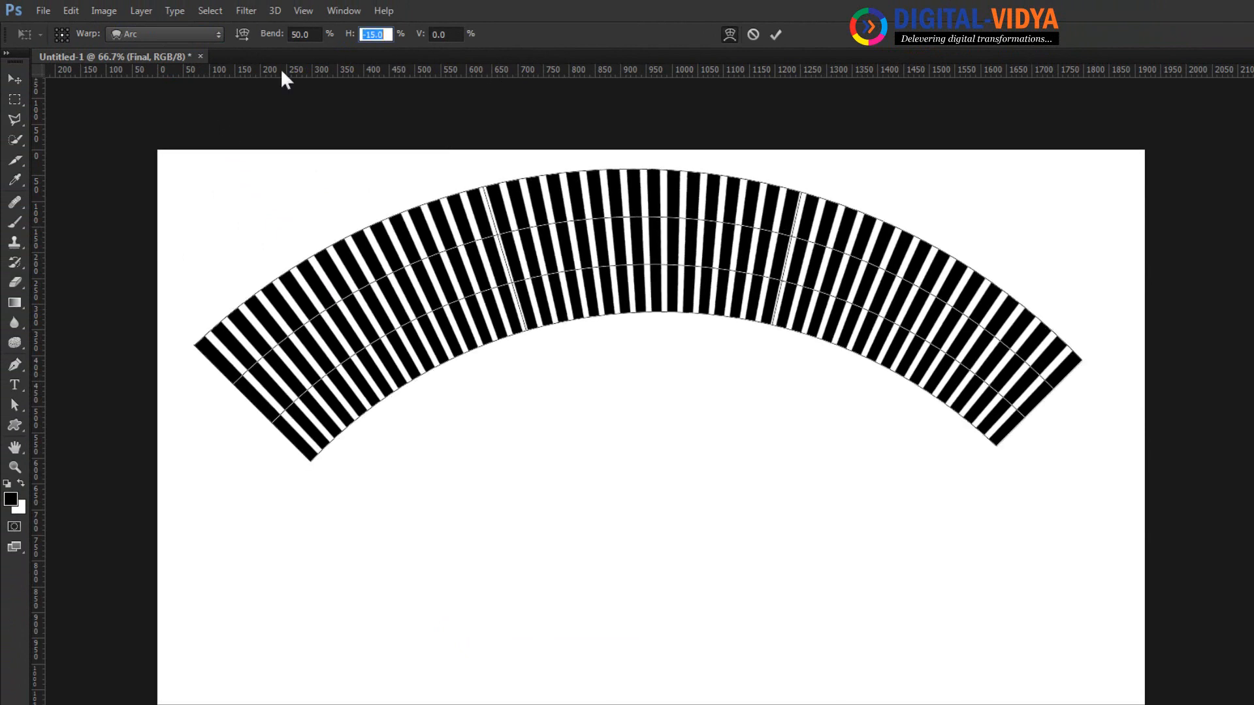
Step: Set the arc warp's horizontal distortion to 100%, add a partial positive vertical distortion, and apply the warp
drag(344, 36, 1187, 48)
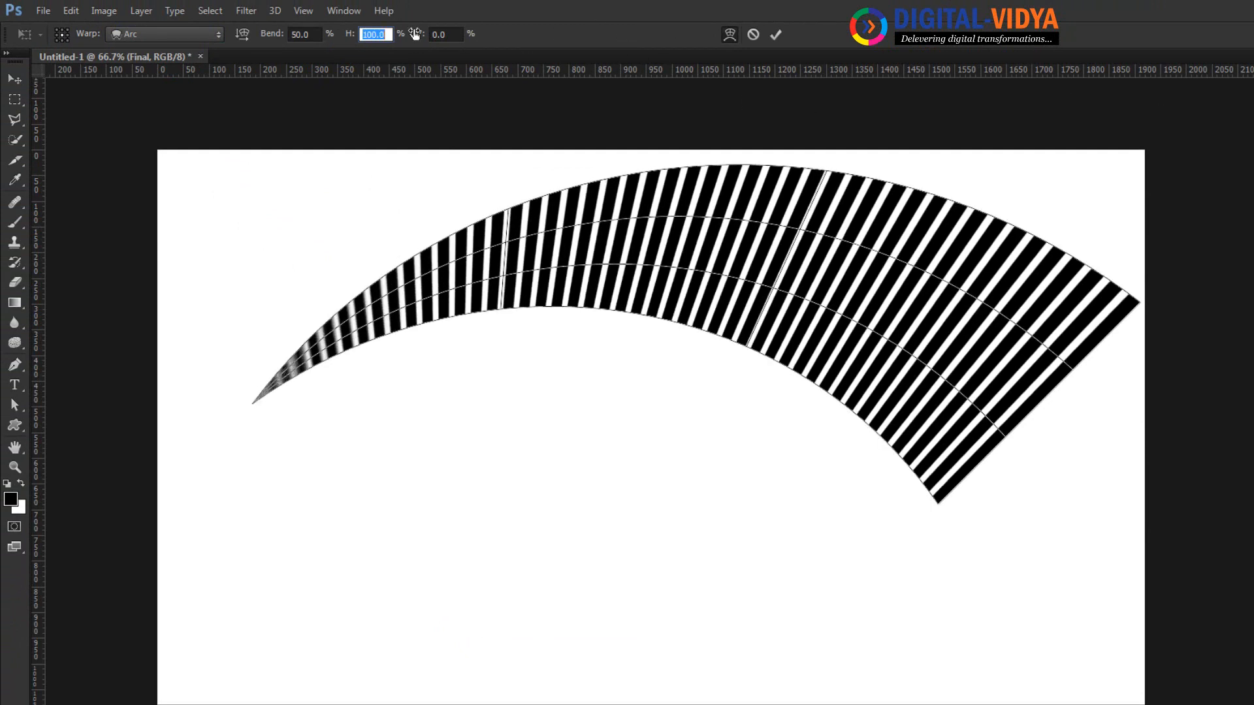
drag(416, 37, 524, 43)
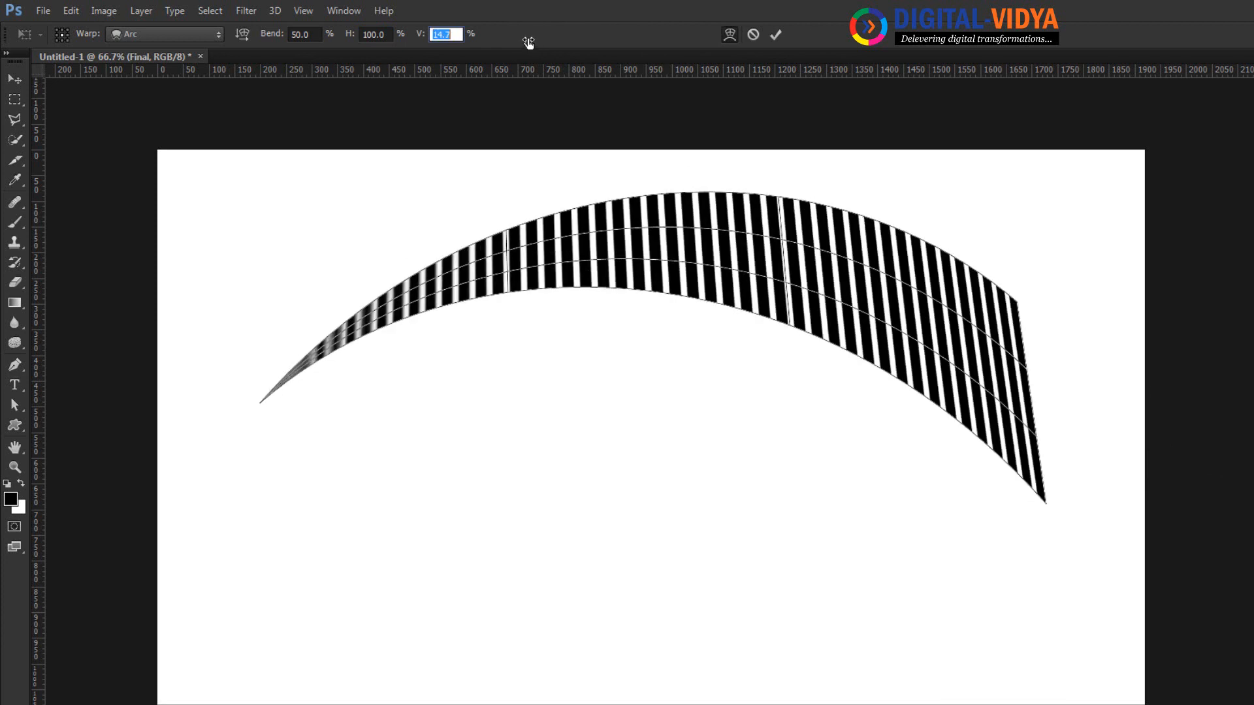
click(775, 35)
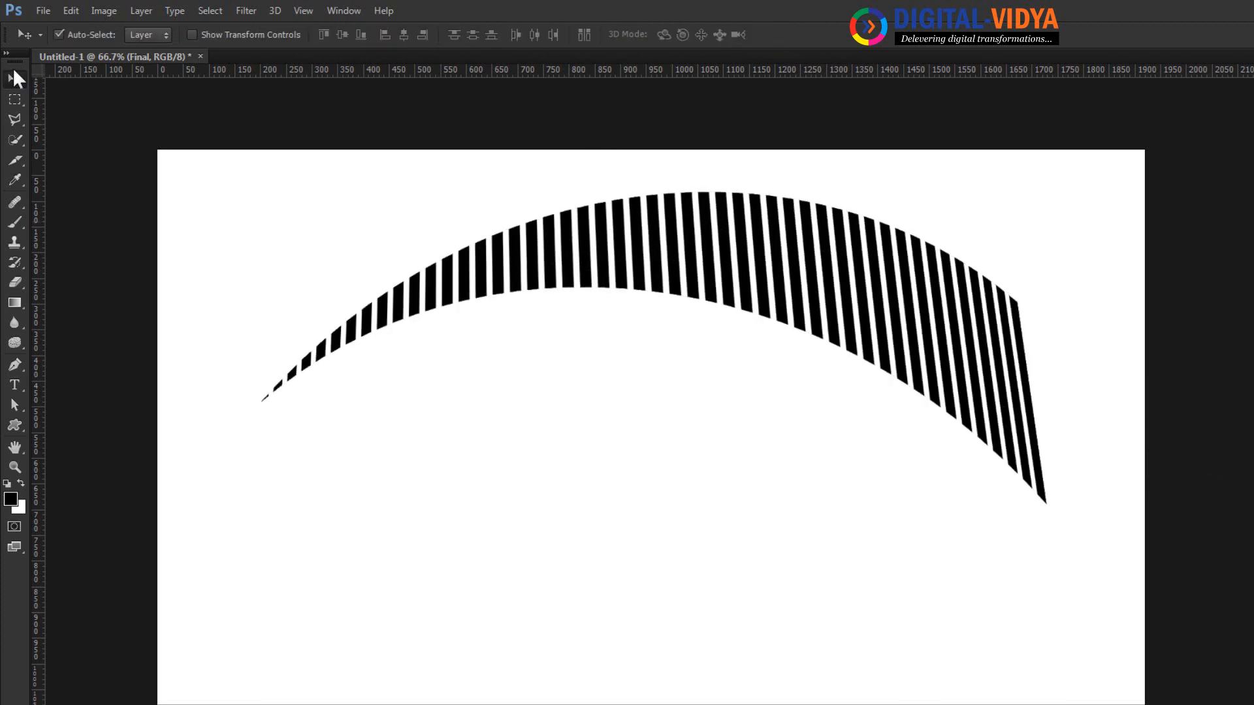
Step: Shift the warped stripes down and to the left on the canvas, and delete them
drag(936, 344, 877, 418)
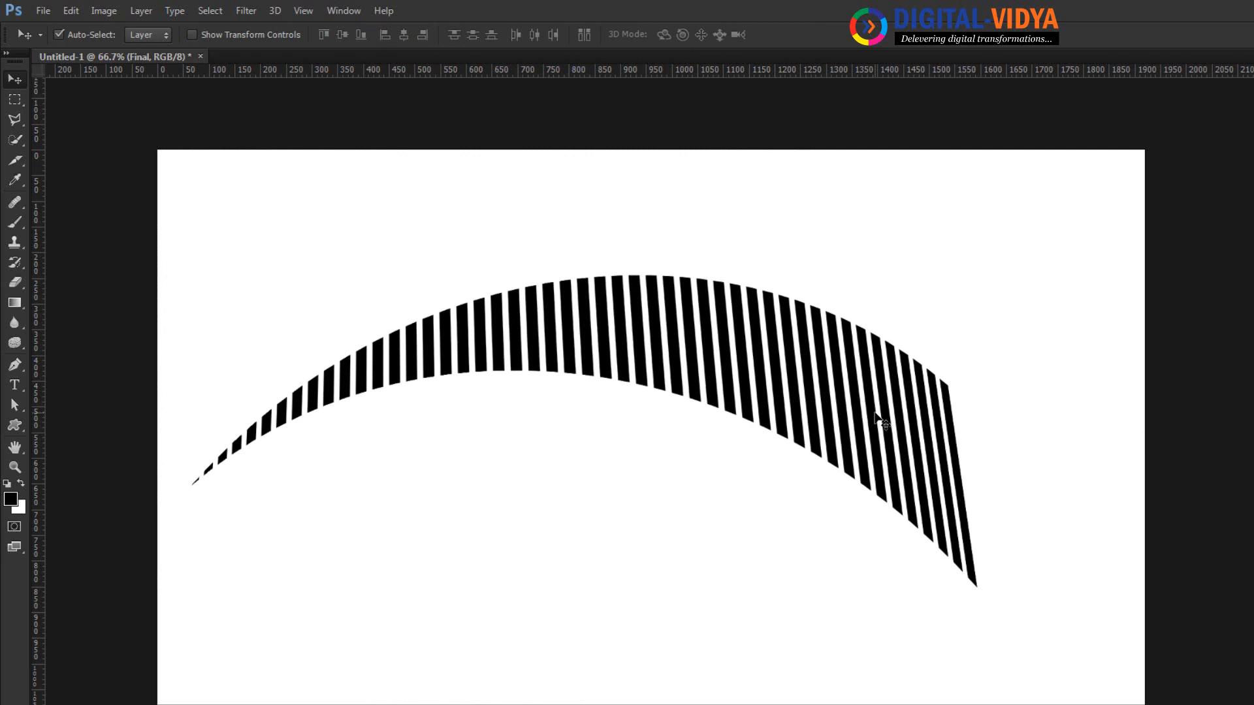
key(Delete)
click(855, 522)
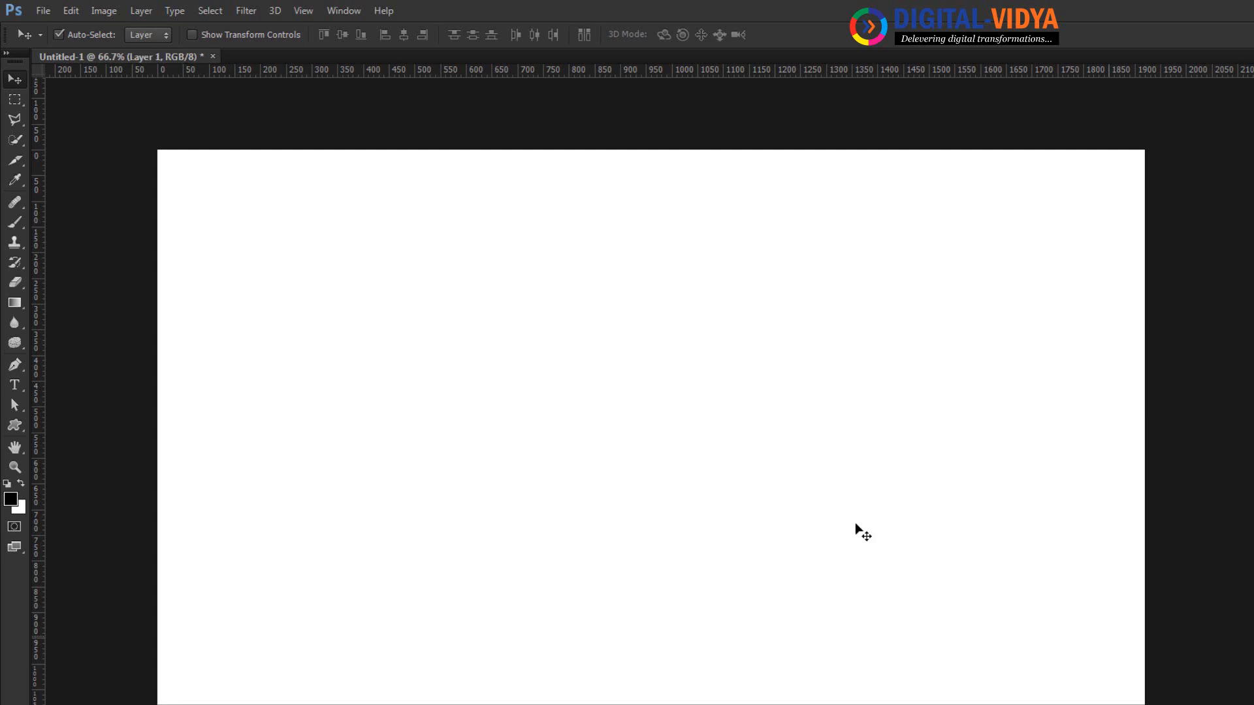
Step: Open Bottle.jpg from the Vectoors folder on the Personal (E:) drive and show the bottle's blank label
key(ctrl+o)
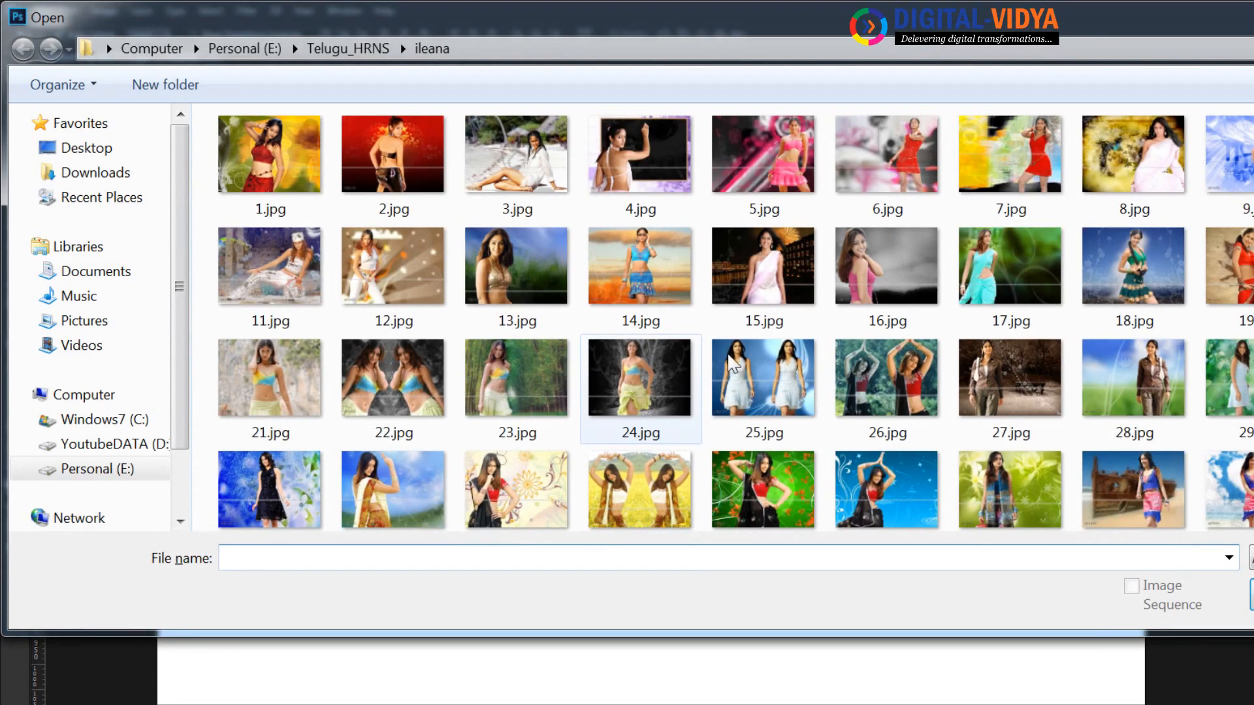
click(1201, 381)
key(BackSpace)
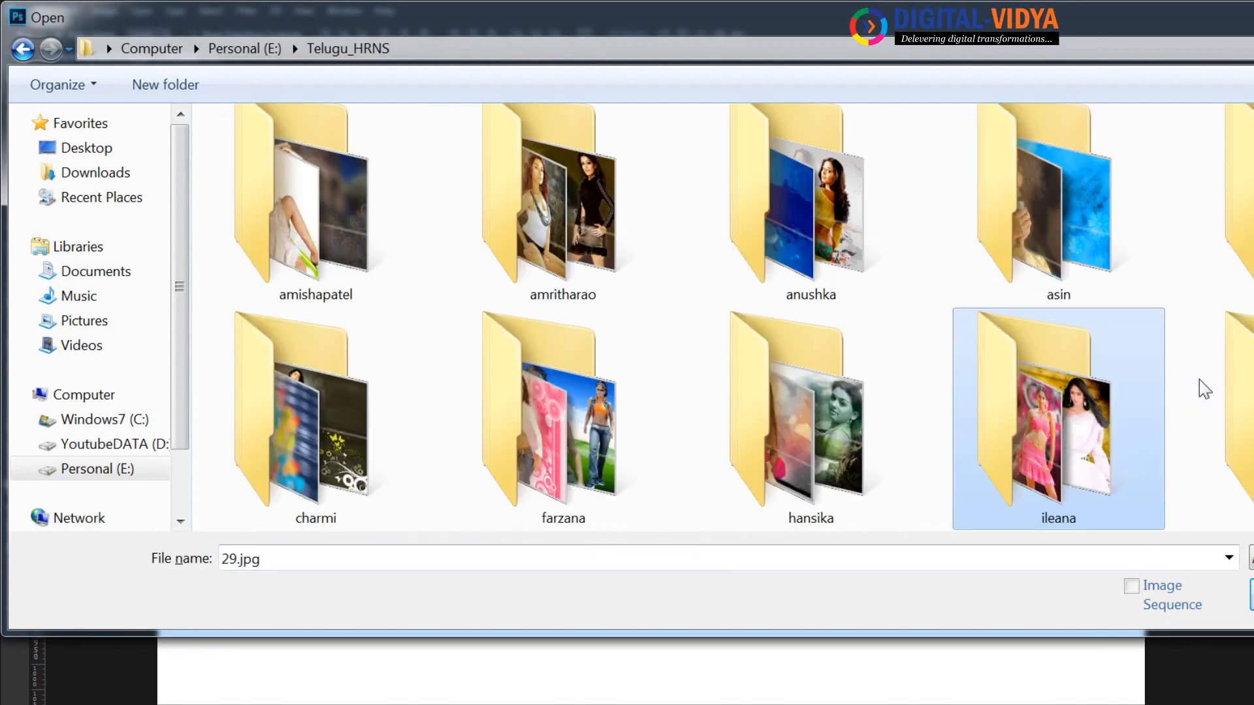
key(BackSpace)
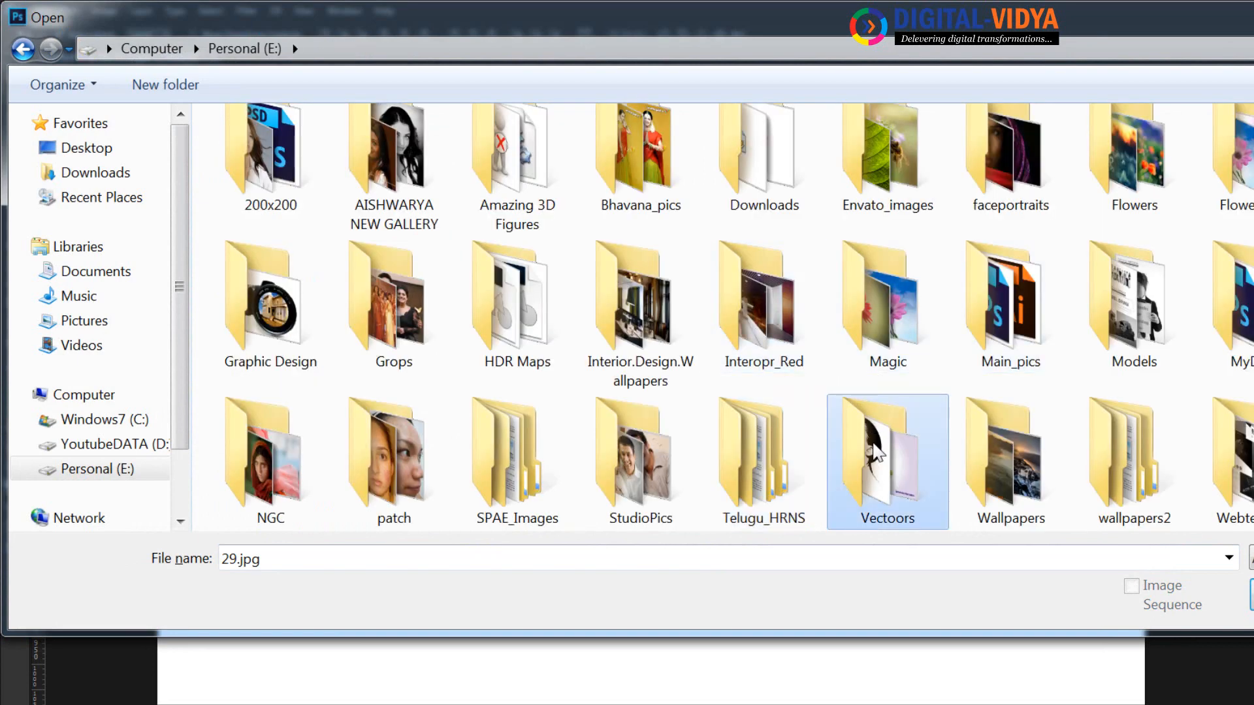
double_click(878, 451)
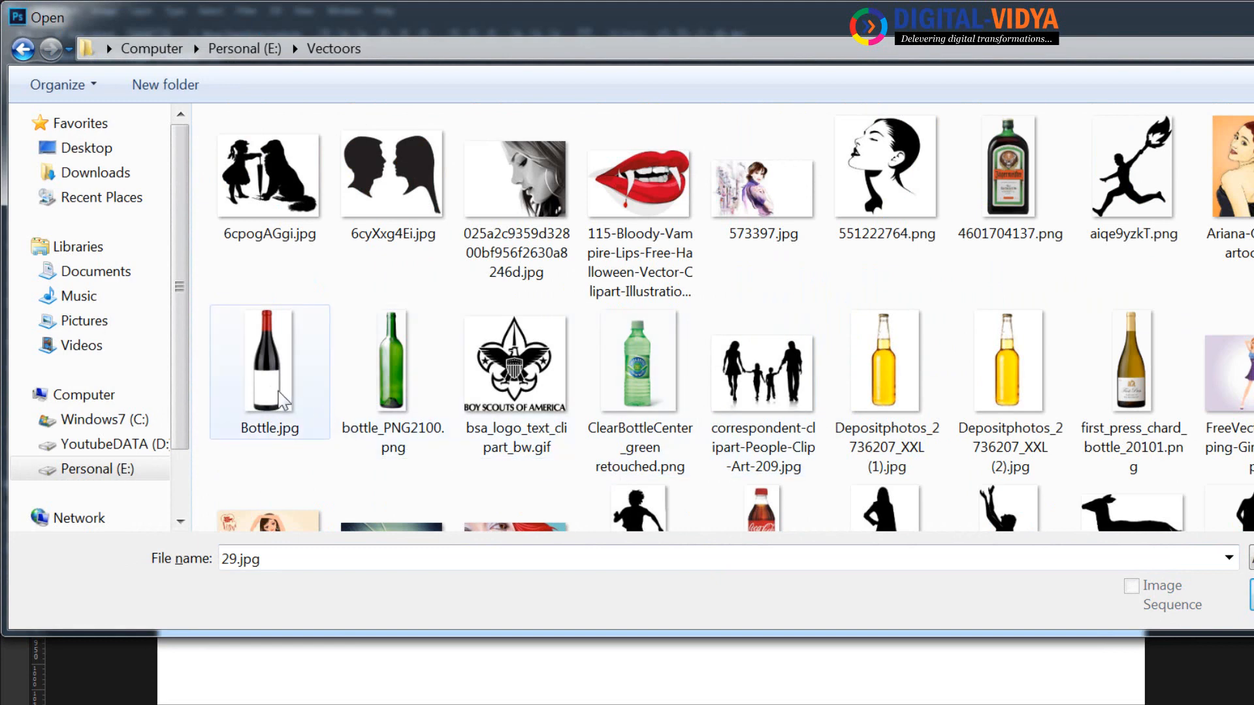
click(268, 392)
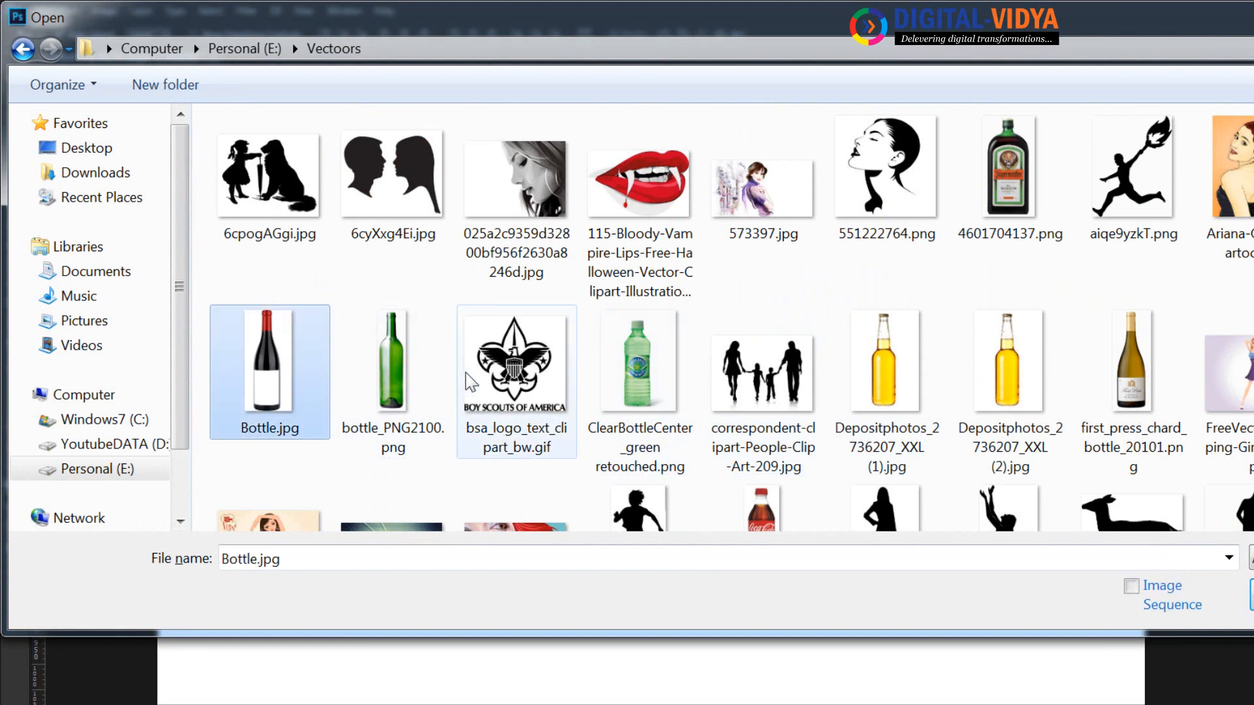
key(Return)
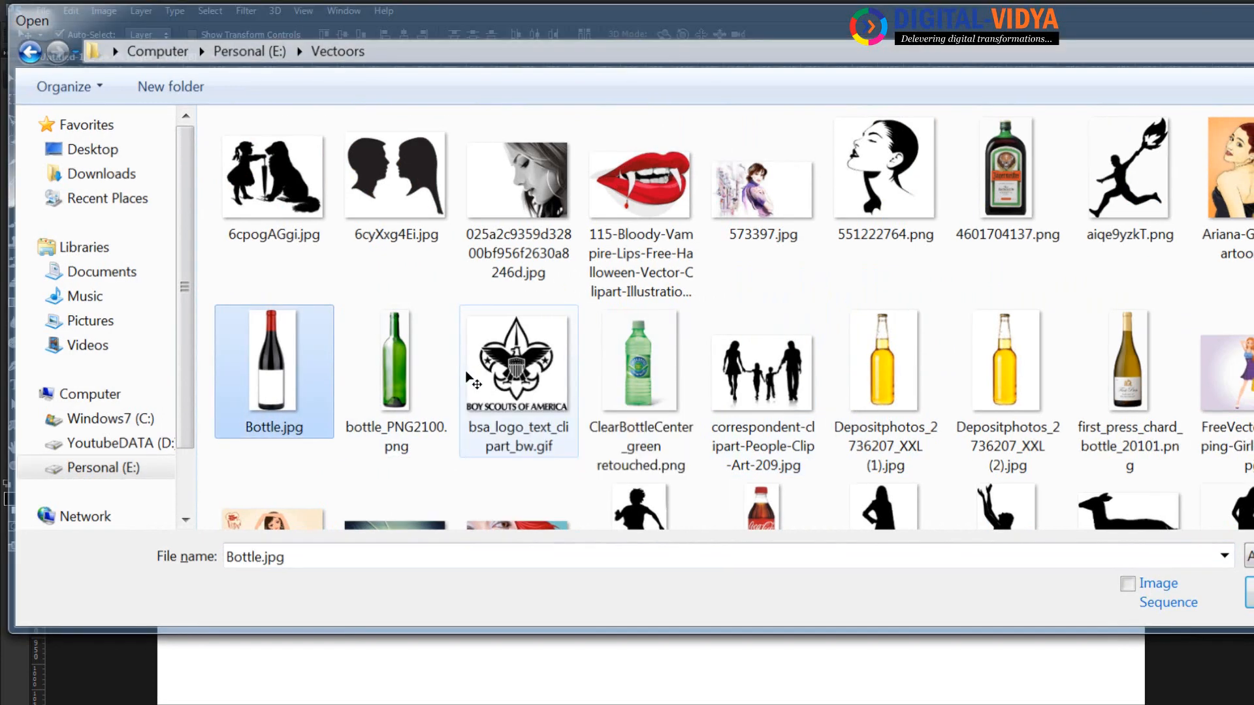
key(ctrl+plus)
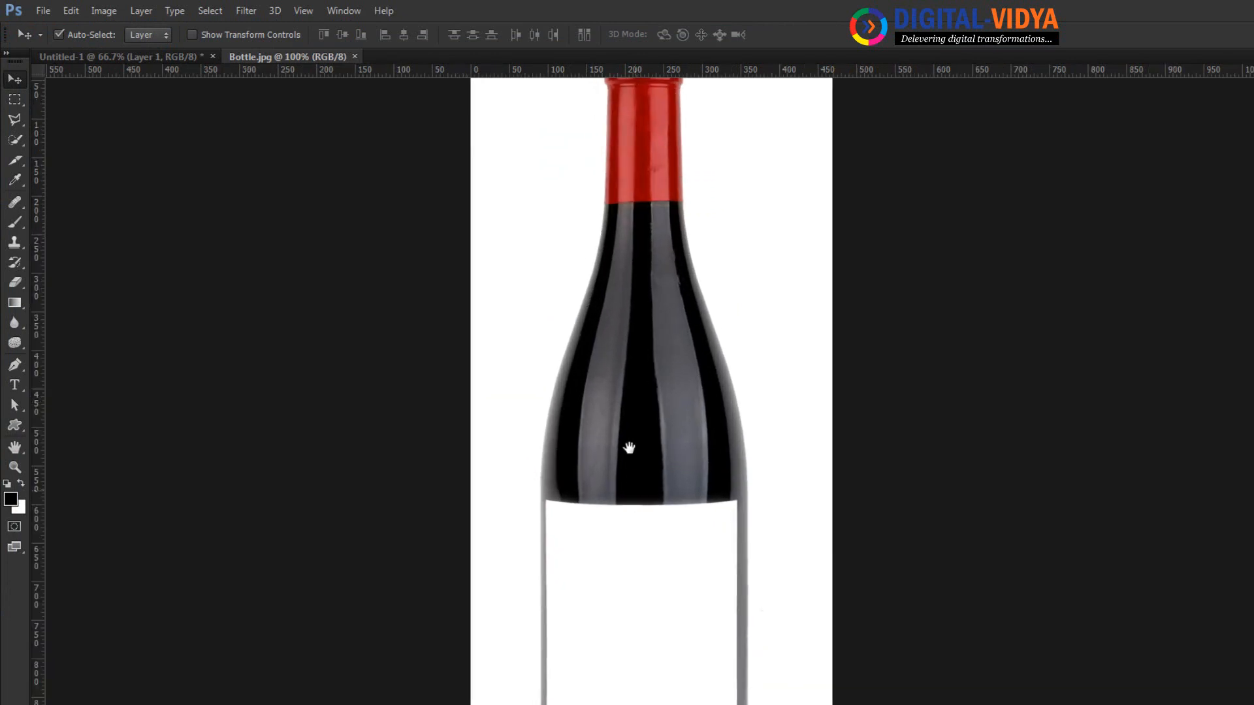
drag(629, 448, 625, 398)
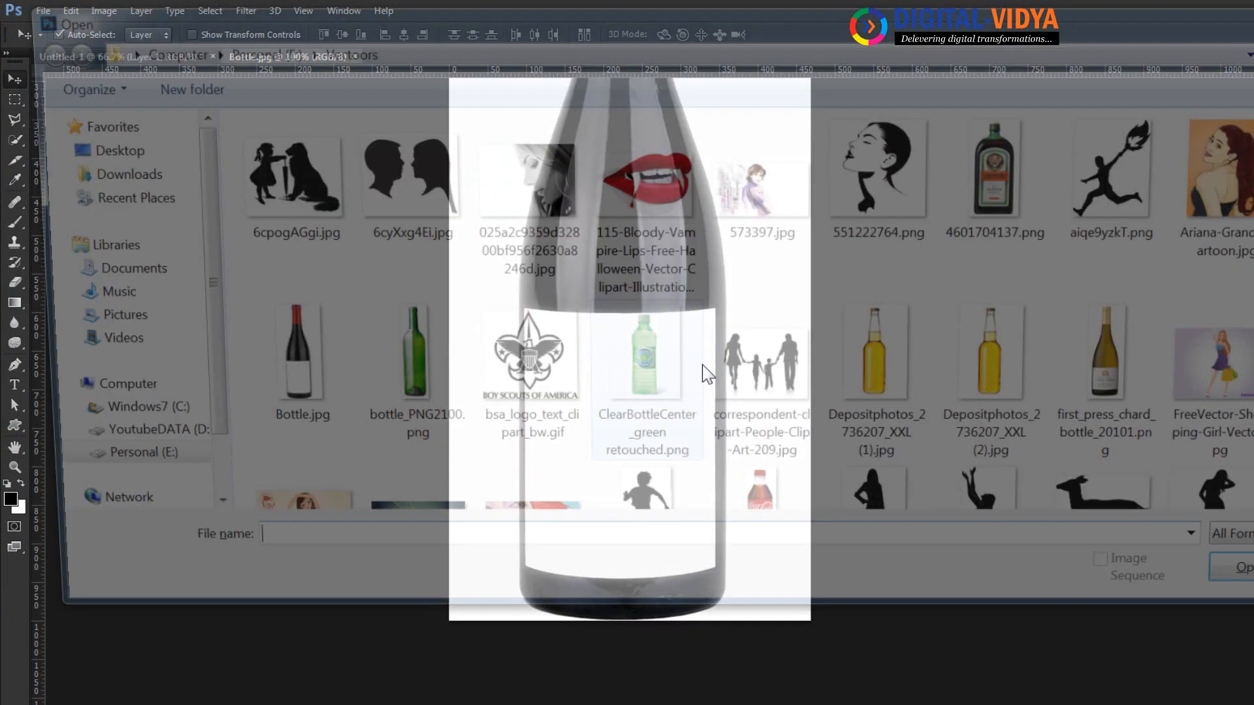
Step: Open shutterstock_3143348.jpg from the ShutterStock folder inside Graphic Design, copy the whole orange artwork, and close the file
click(898, 232)
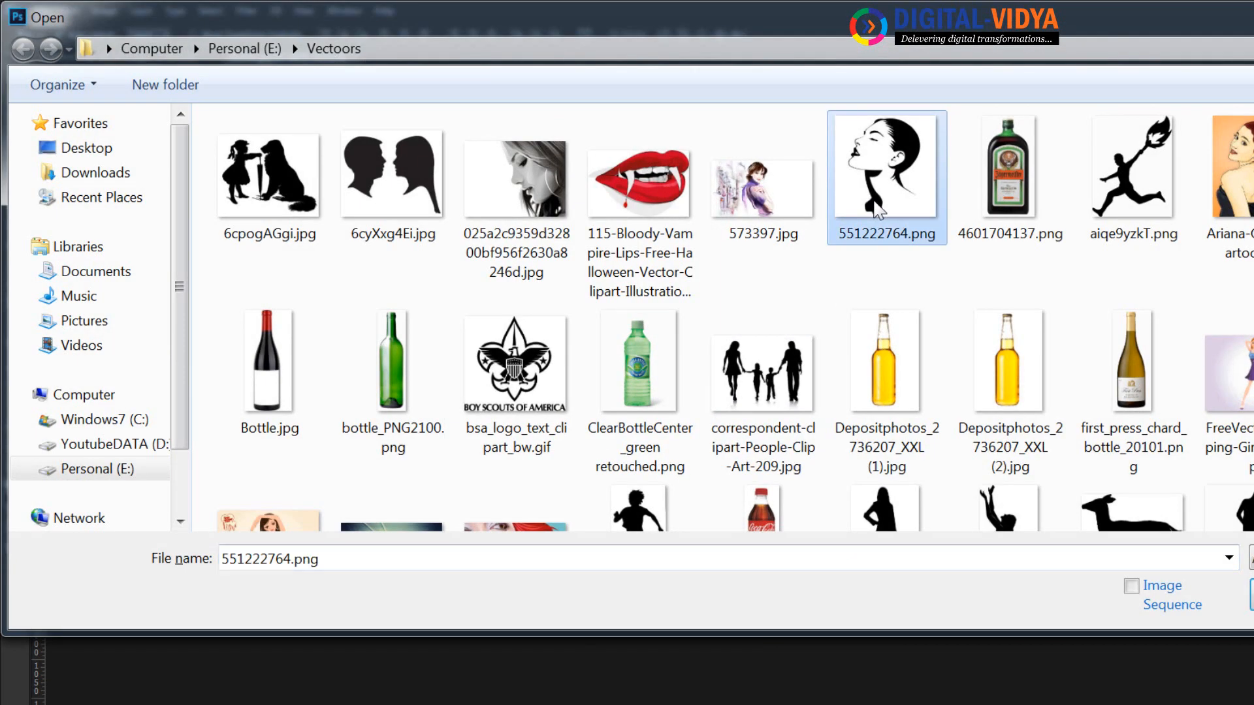
key(BackSpace)
click(633, 307)
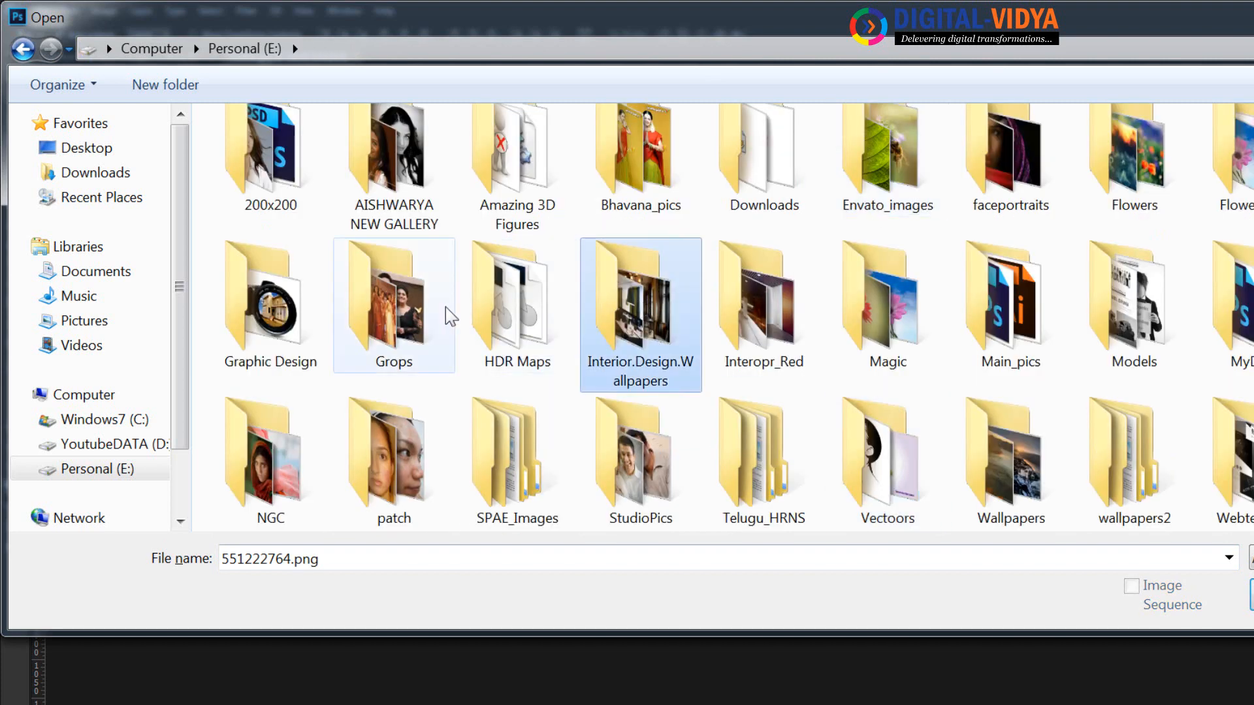
double_click(277, 307)
click(278, 228)
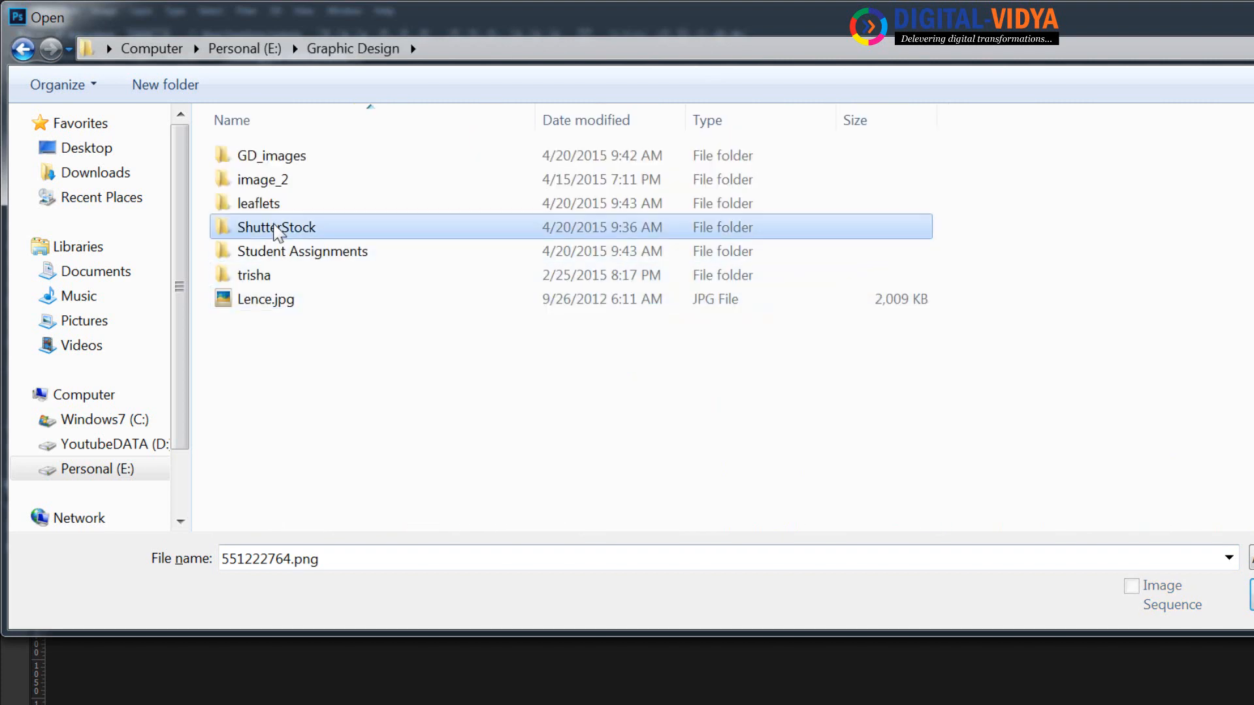
double_click(278, 228)
double_click(893, 489)
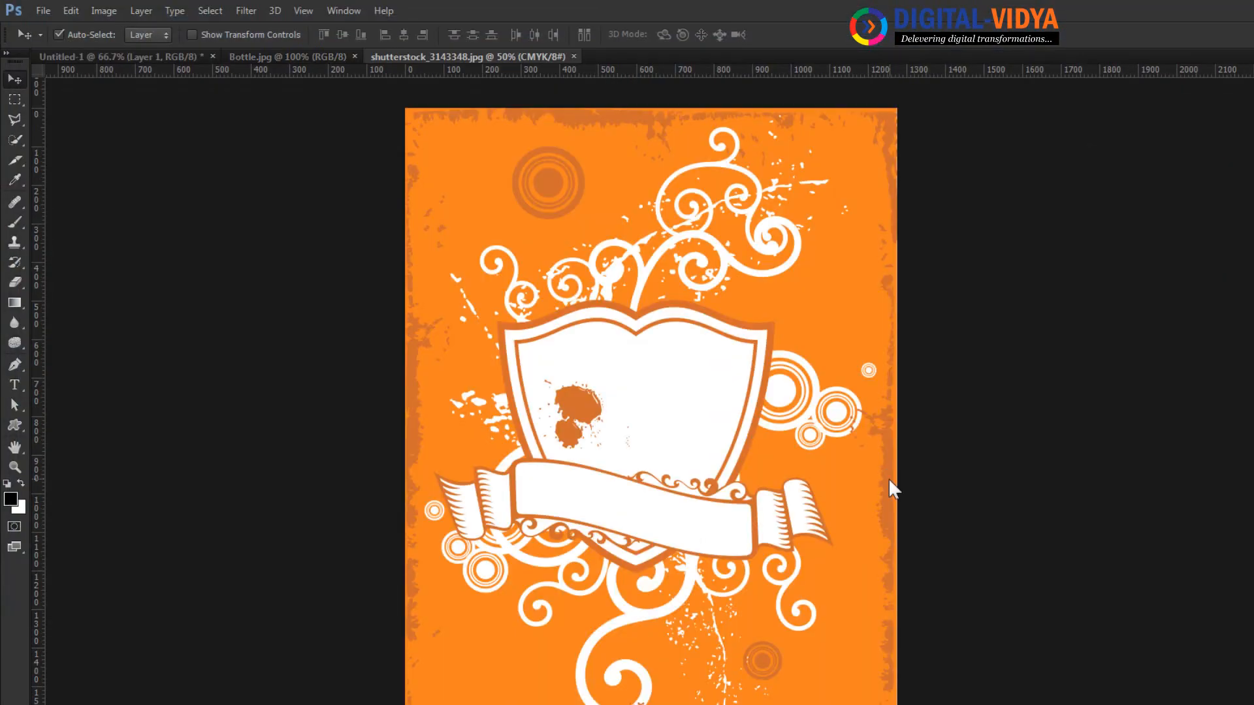
key(ctrl+w)
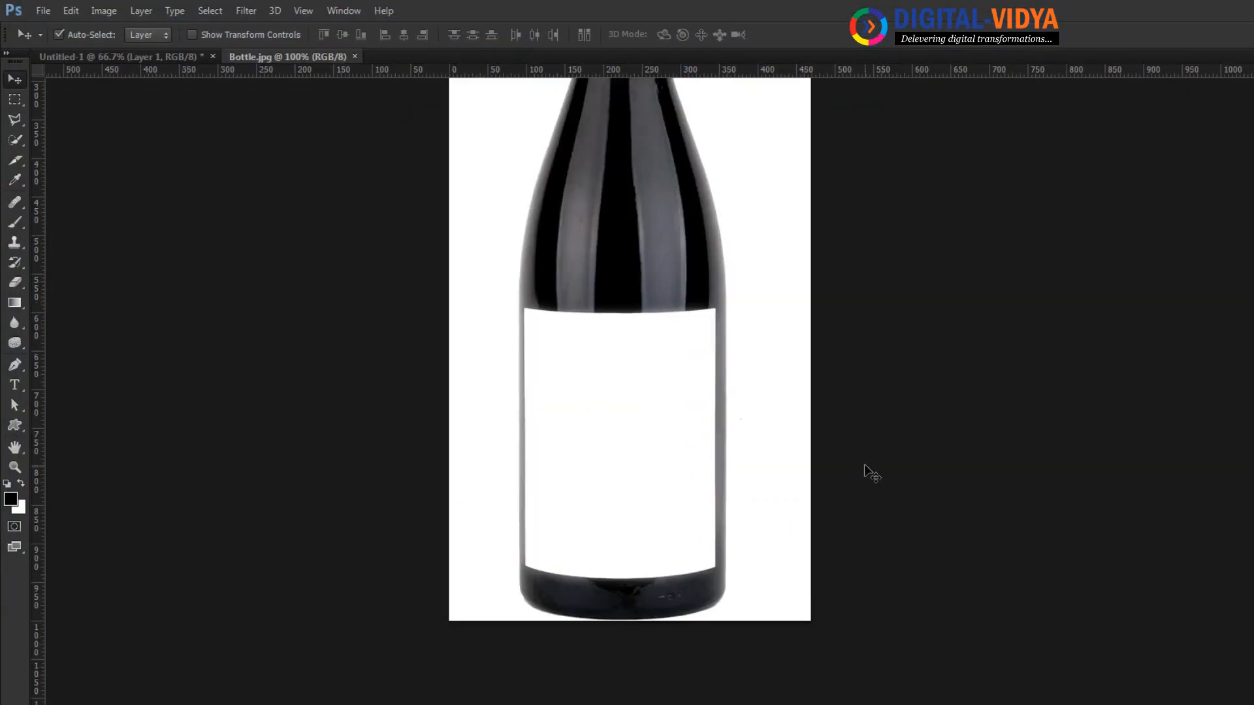
Step: Paste the orange artwork into Bottle.jpg, scale it to about 30.6%, and position it over the blank label
key(ctrl+v)
key(ctrl+t)
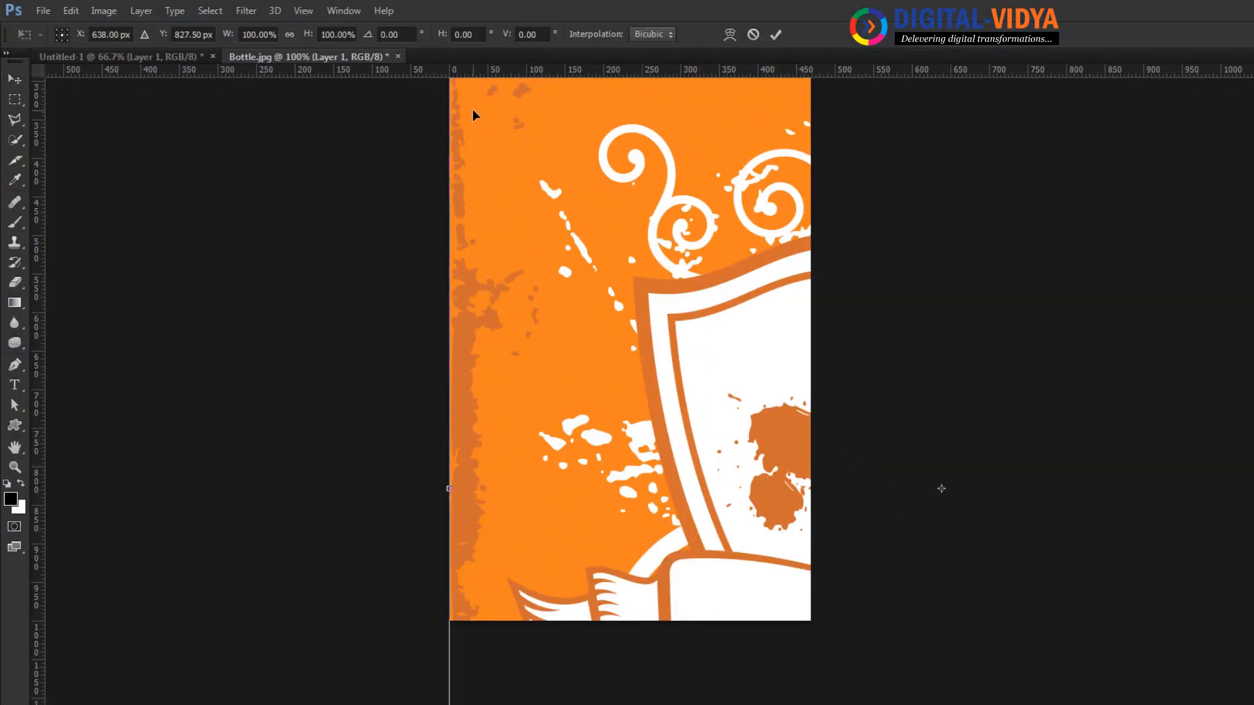
drag(507, 269, 535, 537)
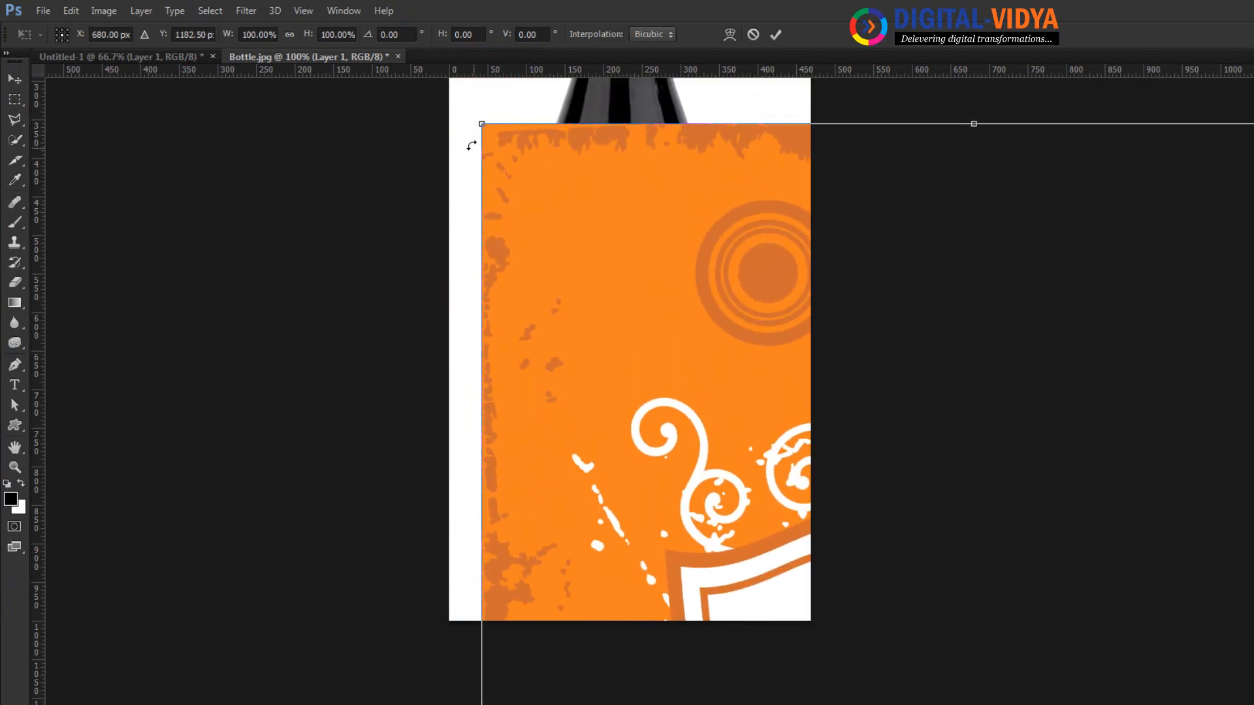
drag(482, 123, 904, 506)
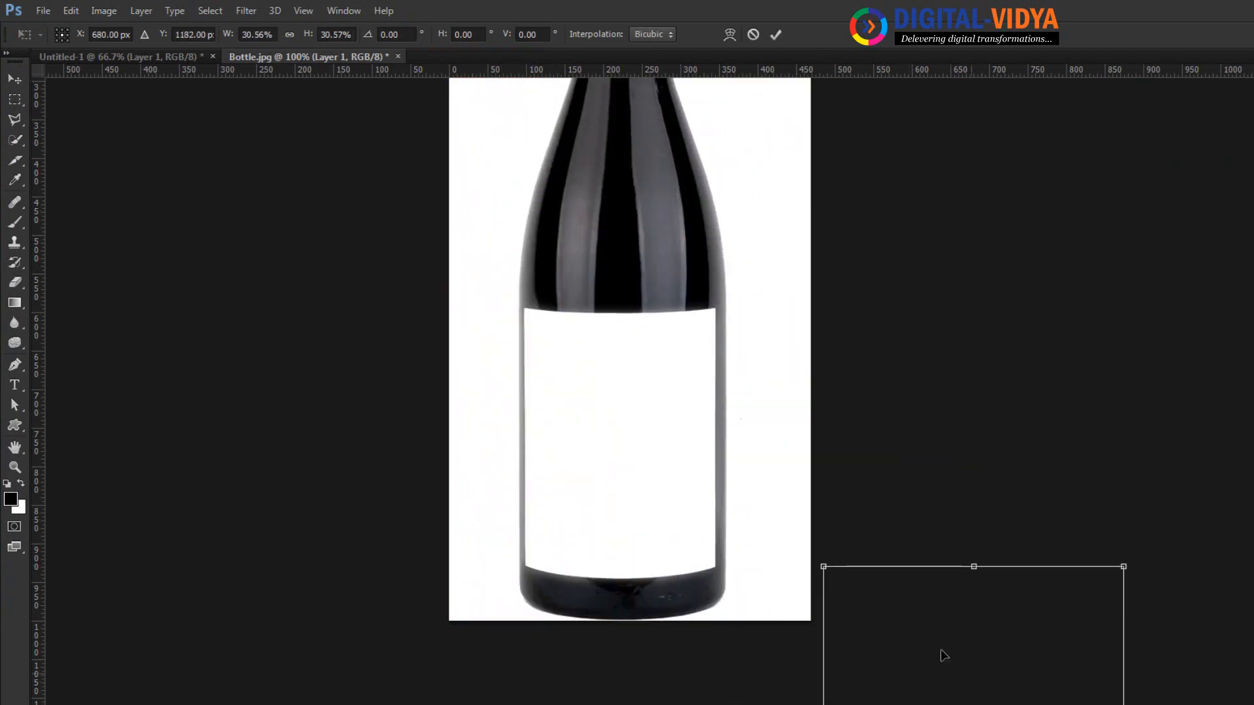
drag(944, 655, 622, 354)
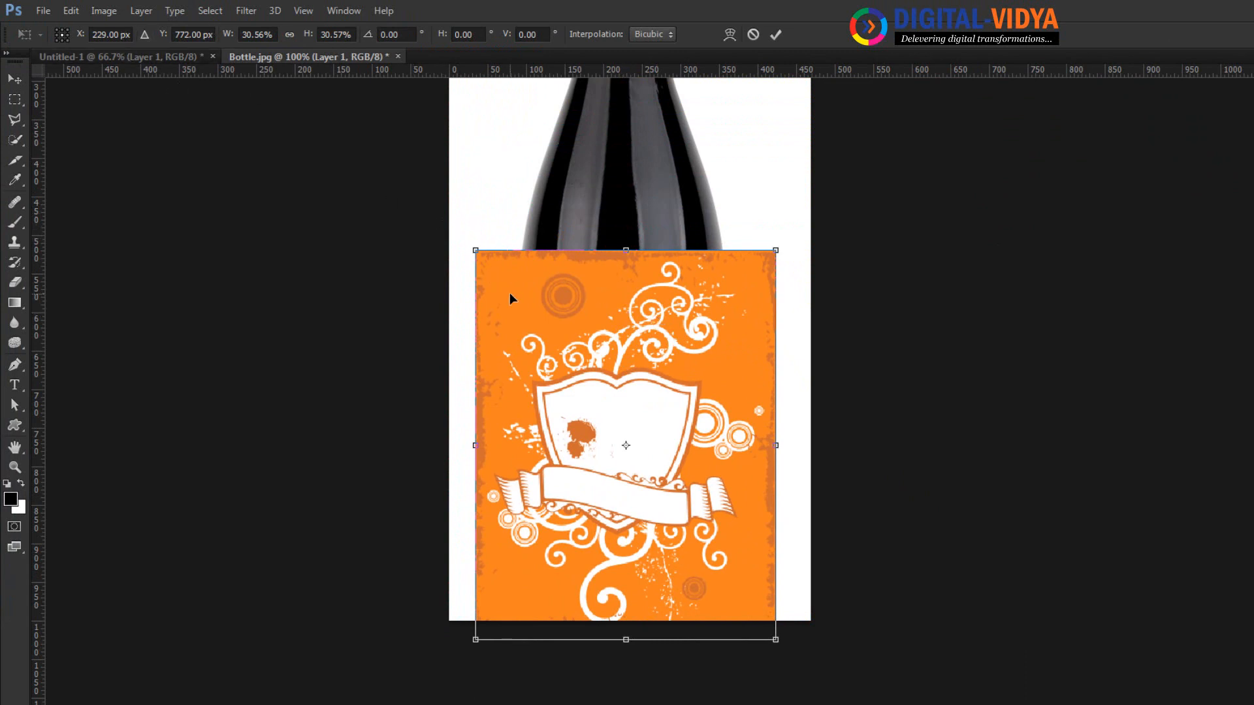
Step: Start a custom warp on the orange artwork, fitting its left side to the blank label and pulling its bottom edge upward
right_click(545, 287)
click(595, 430)
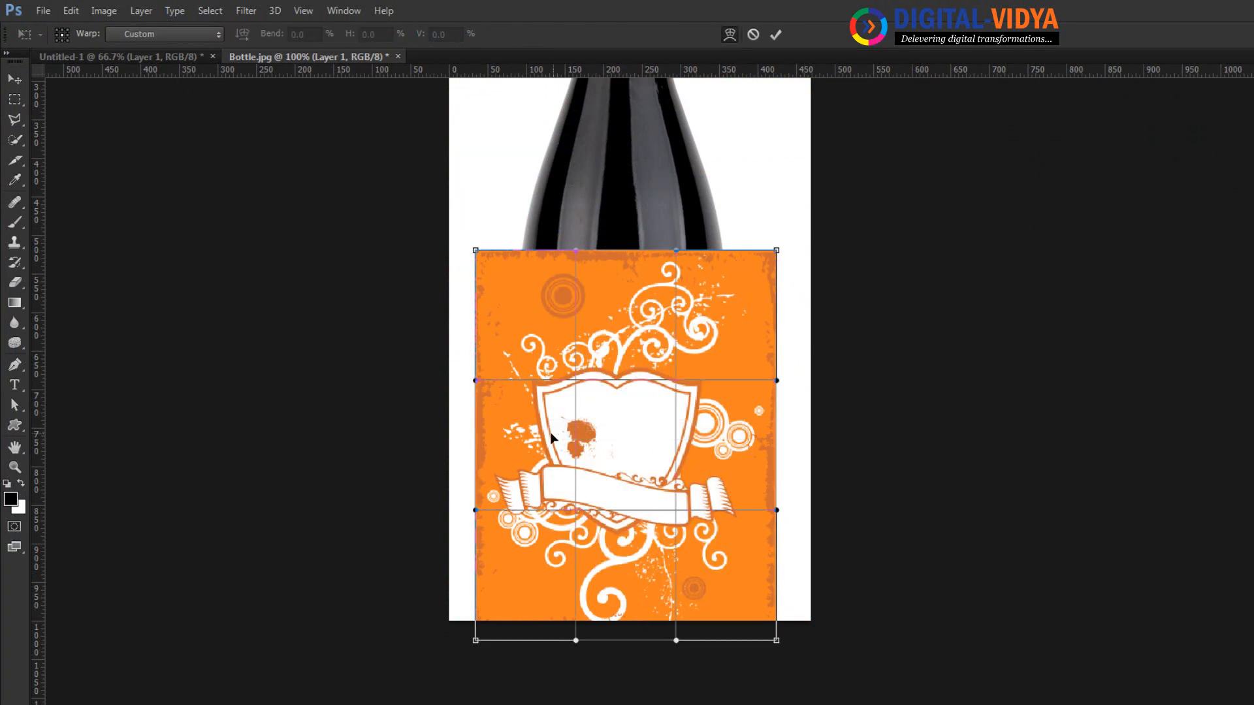
drag(476, 430, 524, 433)
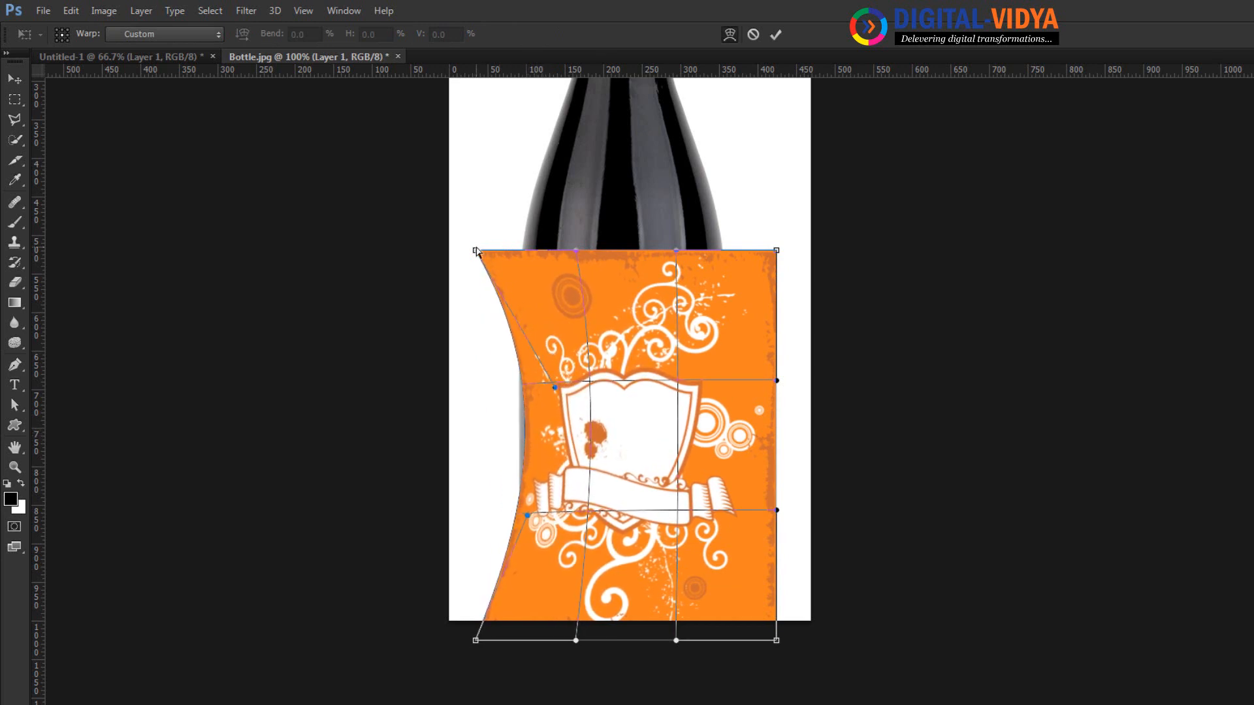
drag(476, 251, 526, 312)
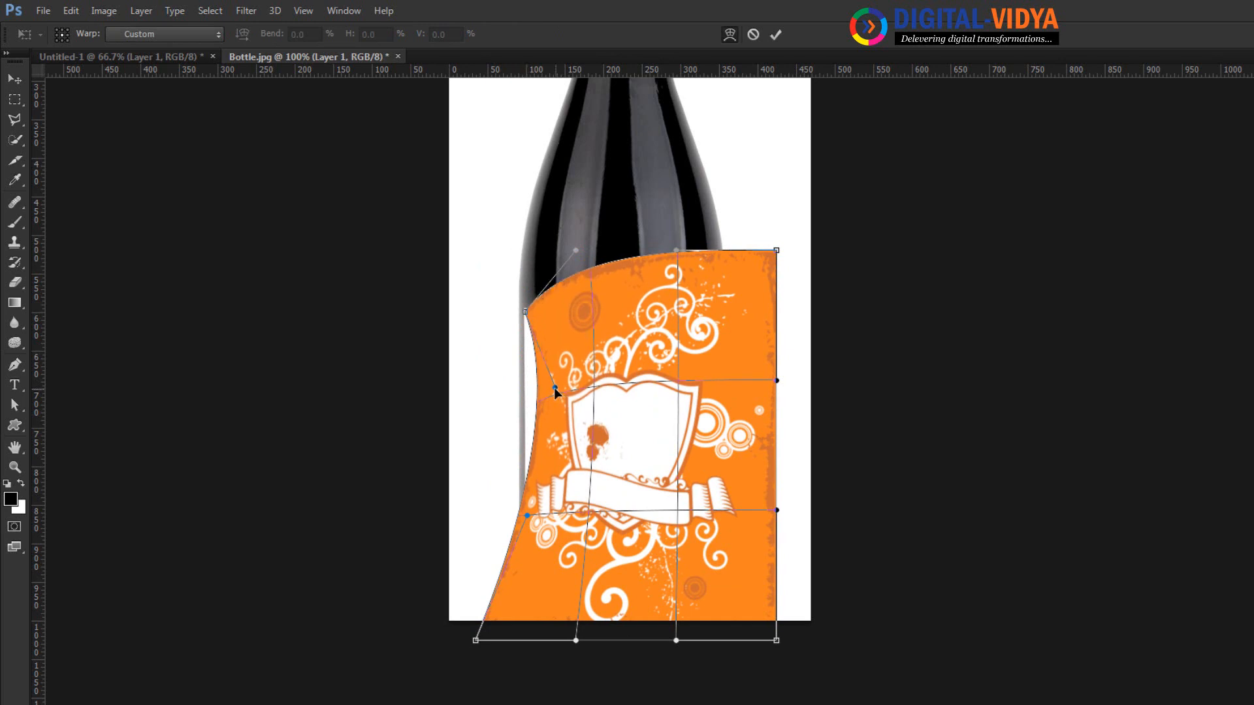
drag(554, 386, 527, 398)
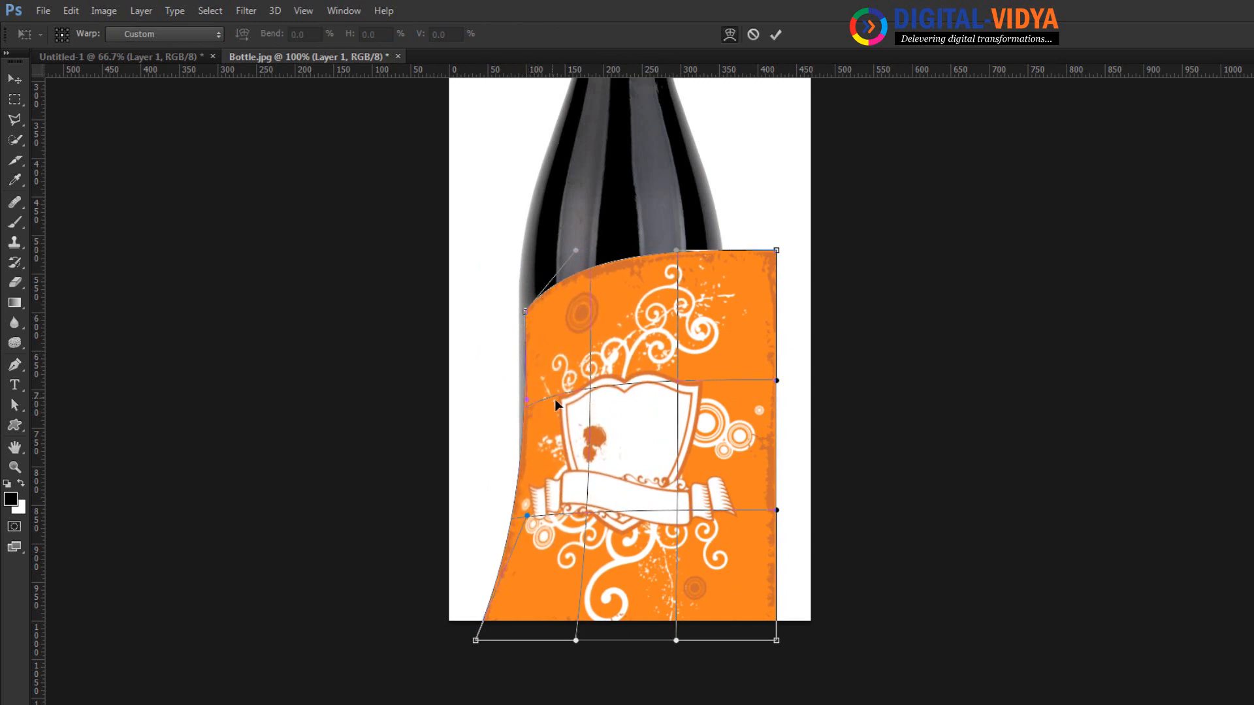
drag(475, 641, 526, 563)
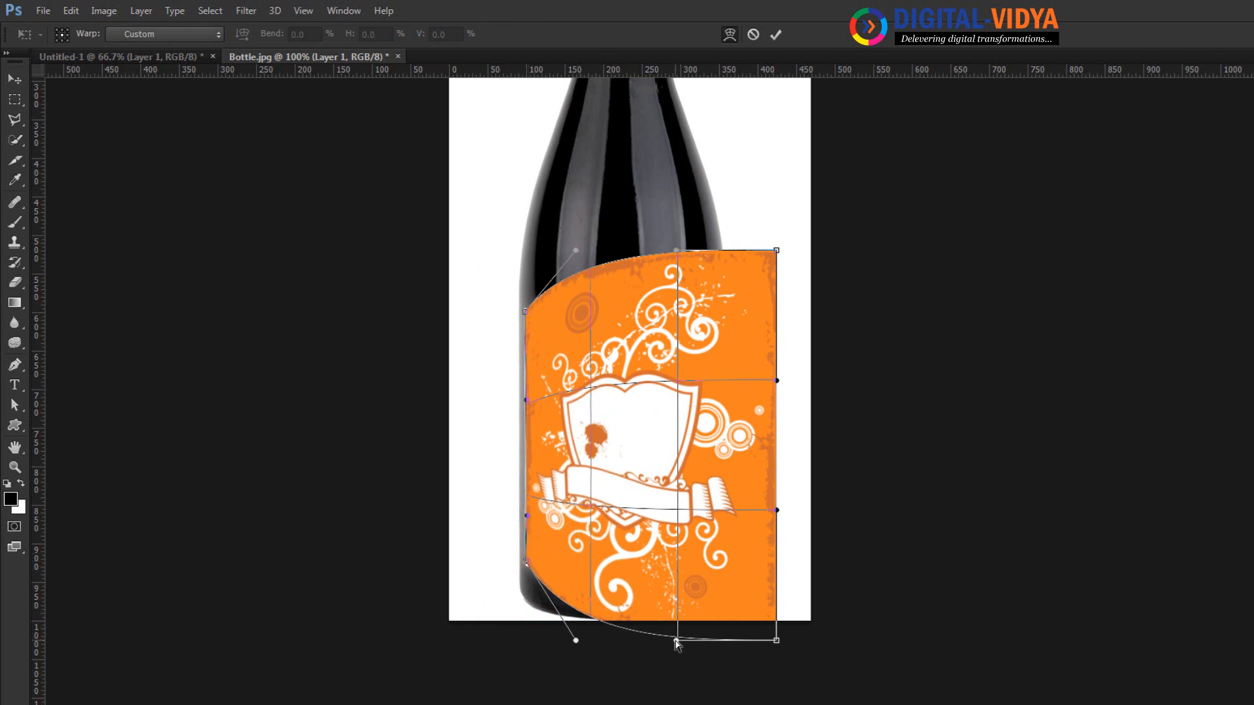
drag(676, 640, 683, 529)
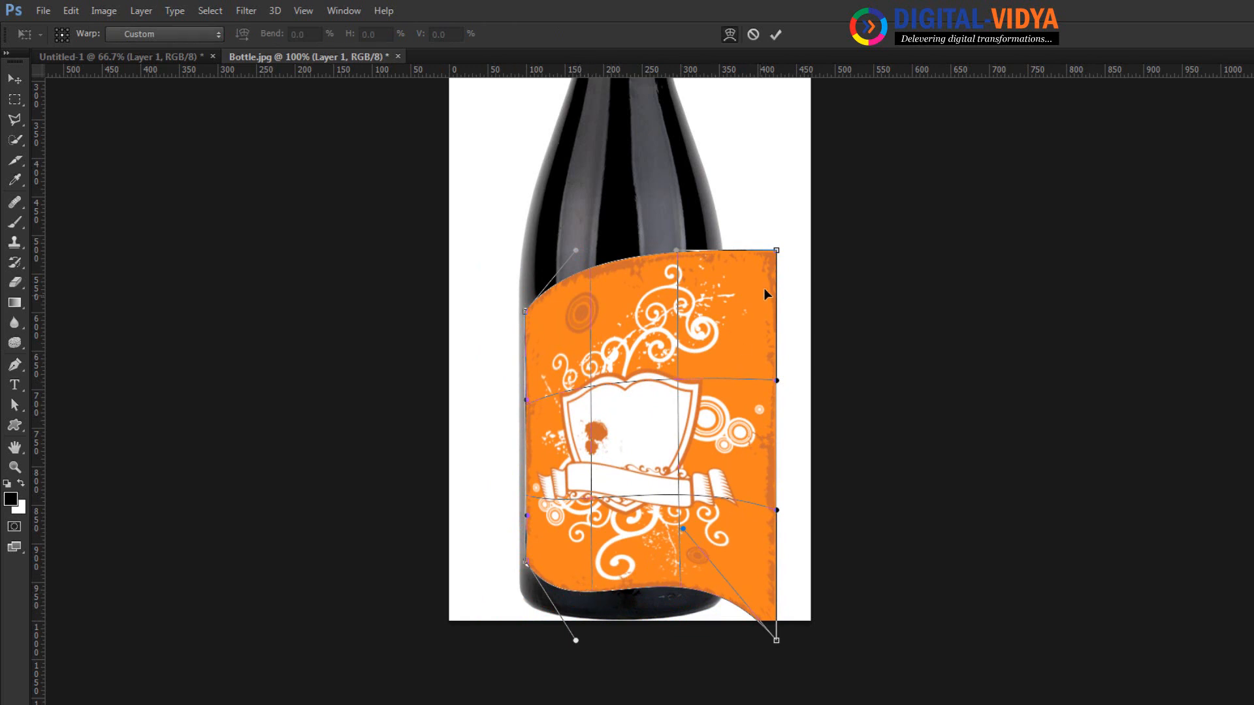
Step: Warp the artwork's top edge and upper corners to follow the top curve of the bottle's blank label
drag(776, 250, 715, 312)
drag(677, 251, 656, 322)
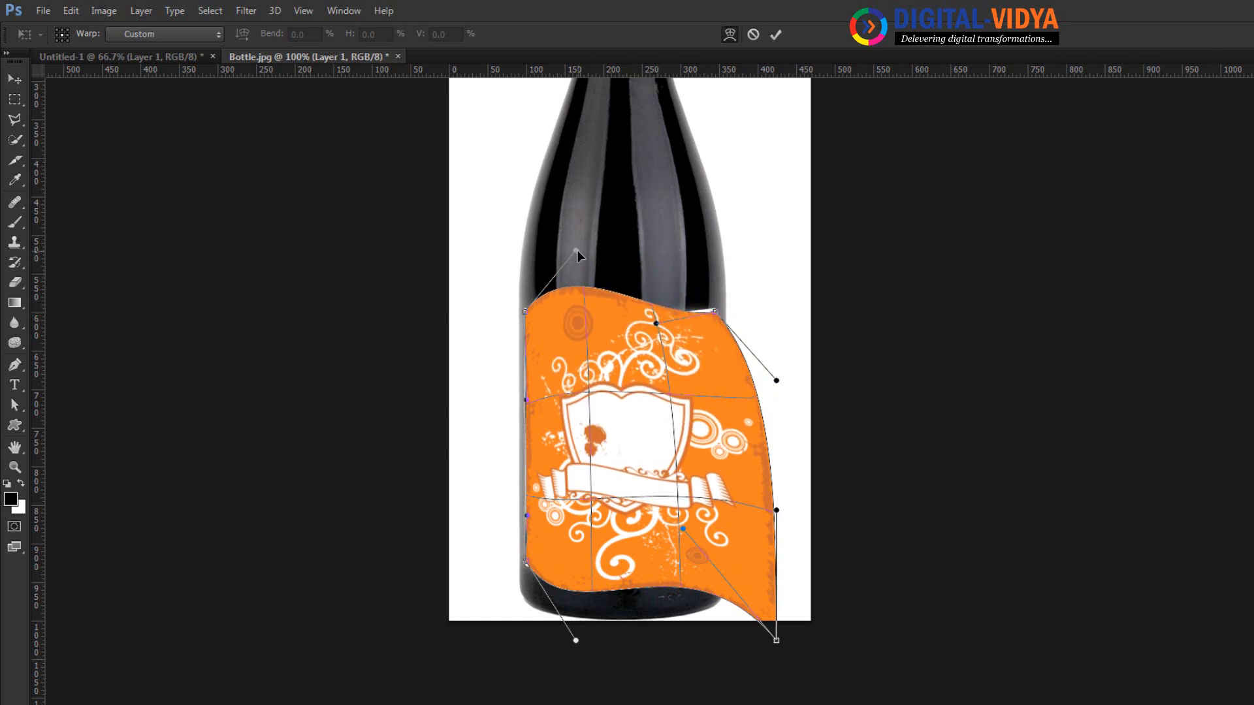
drag(576, 251, 521, 305)
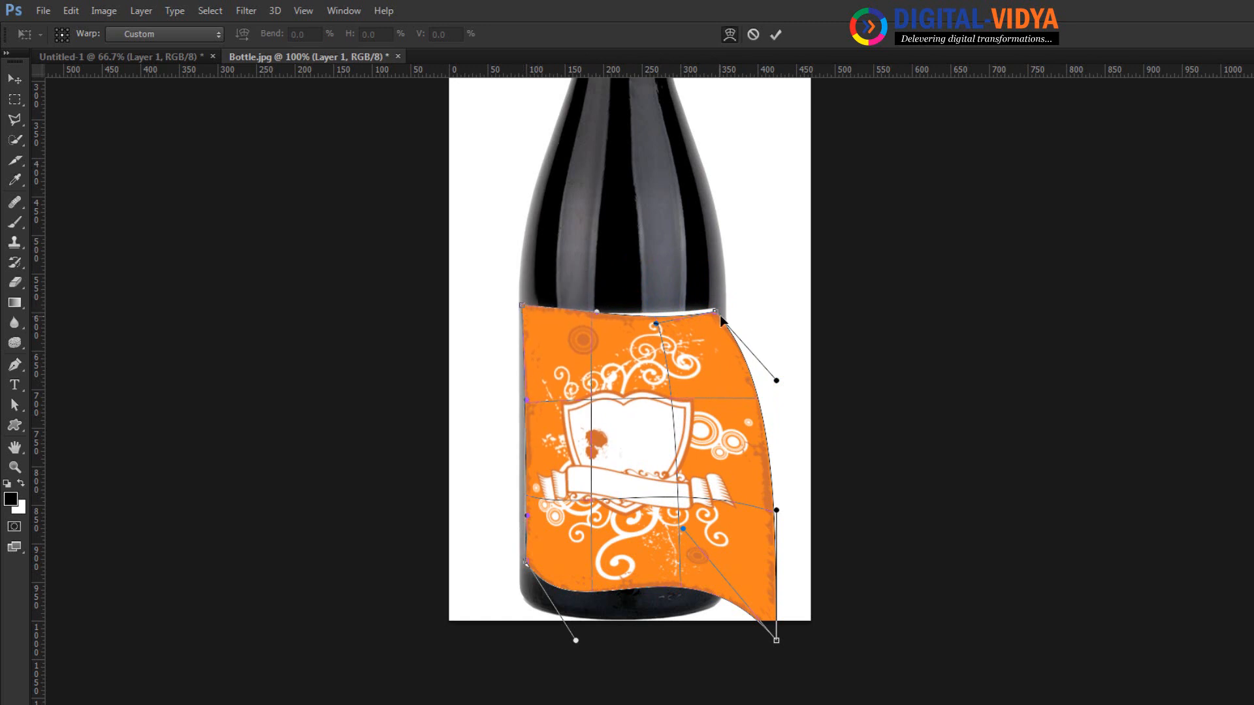
drag(715, 311, 653, 318)
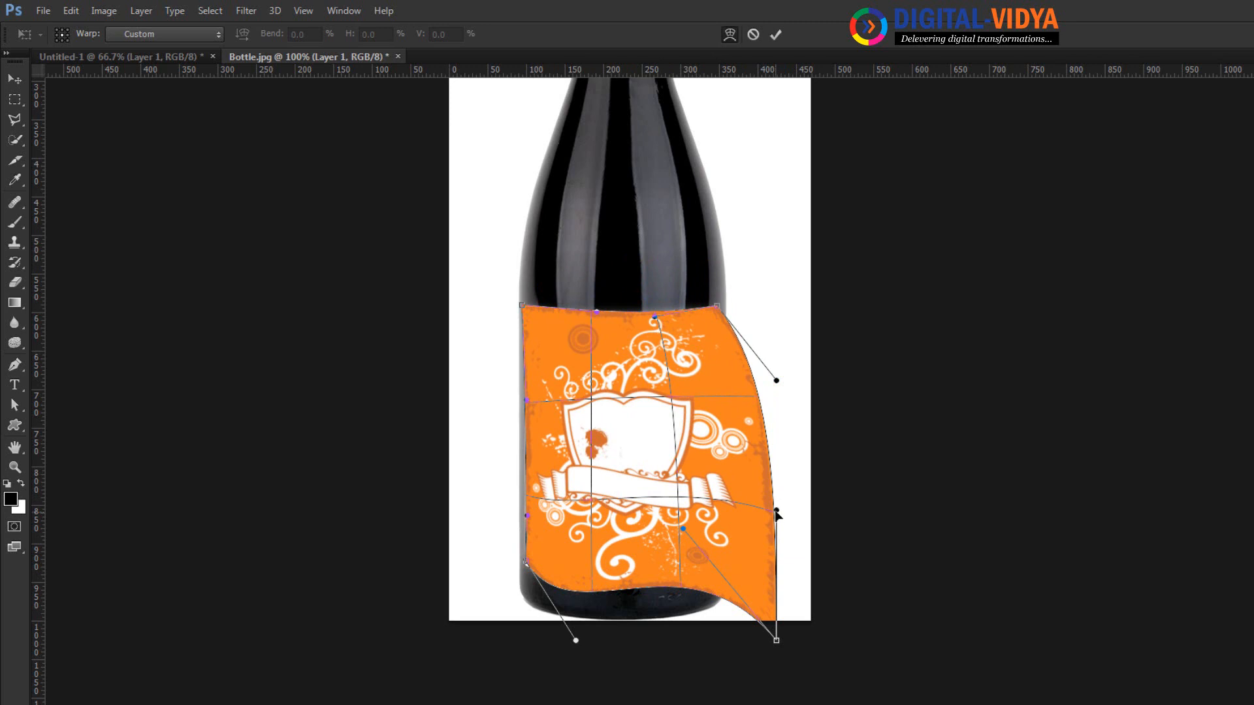
Step: Warp the artwork's right edge and lower-right corner to fit the right side of the bottle's label
drag(778, 511, 671, 510)
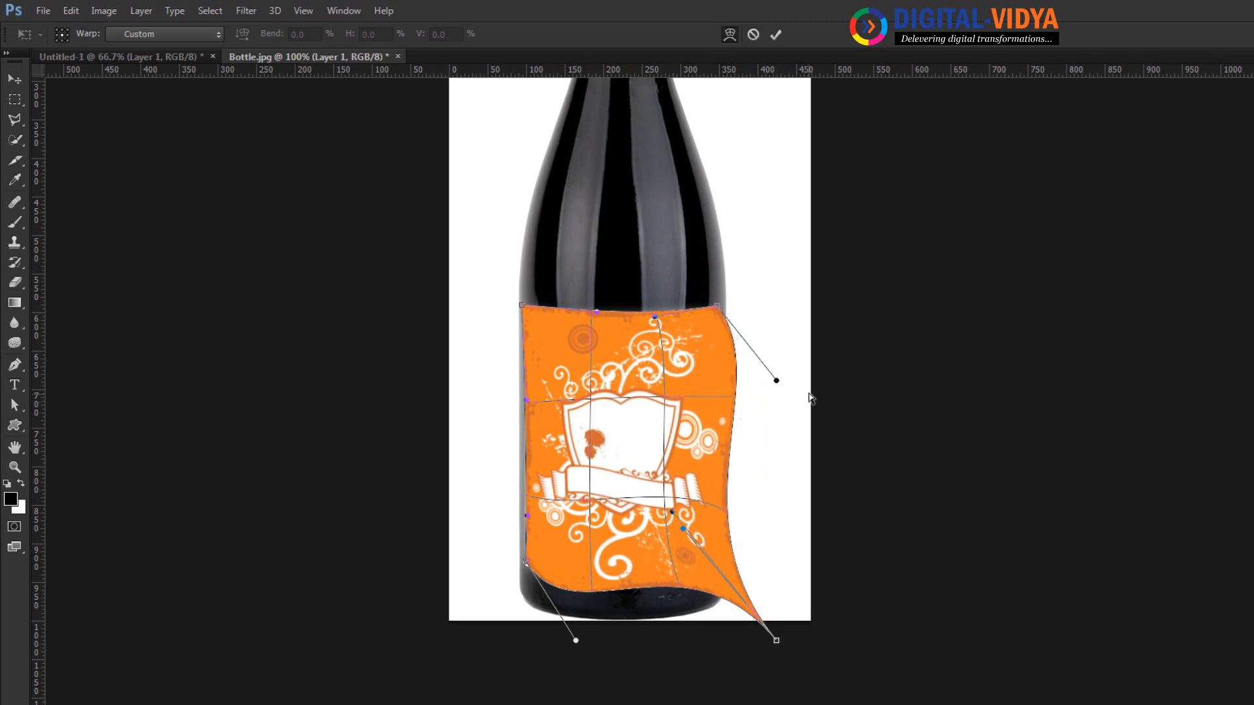
drag(776, 382, 727, 400)
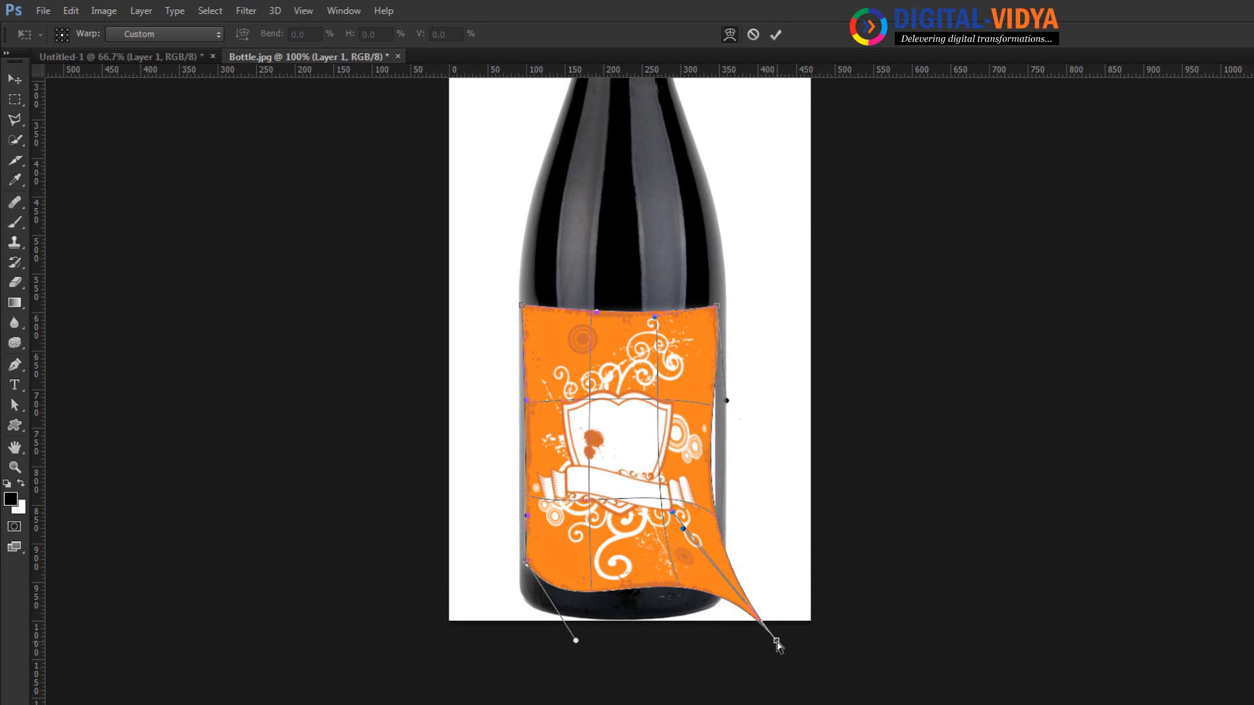
drag(776, 641, 716, 566)
drag(672, 511, 710, 499)
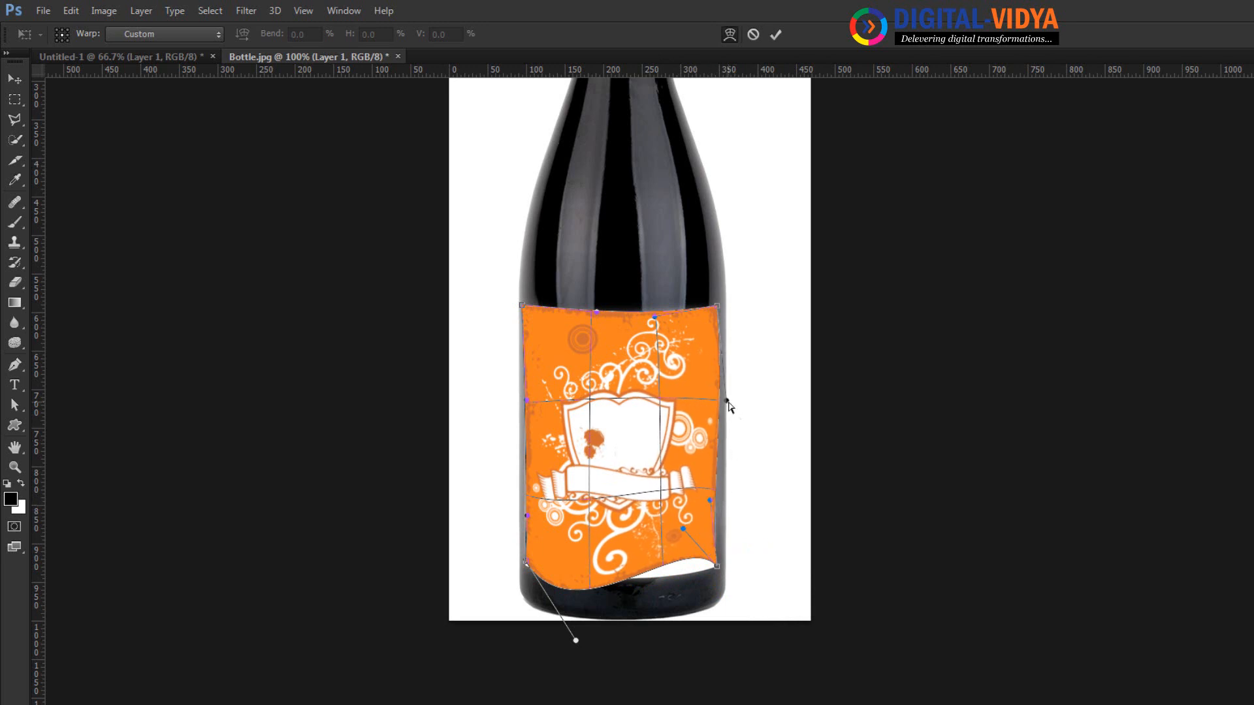
drag(727, 403, 717, 409)
drag(684, 523, 686, 529)
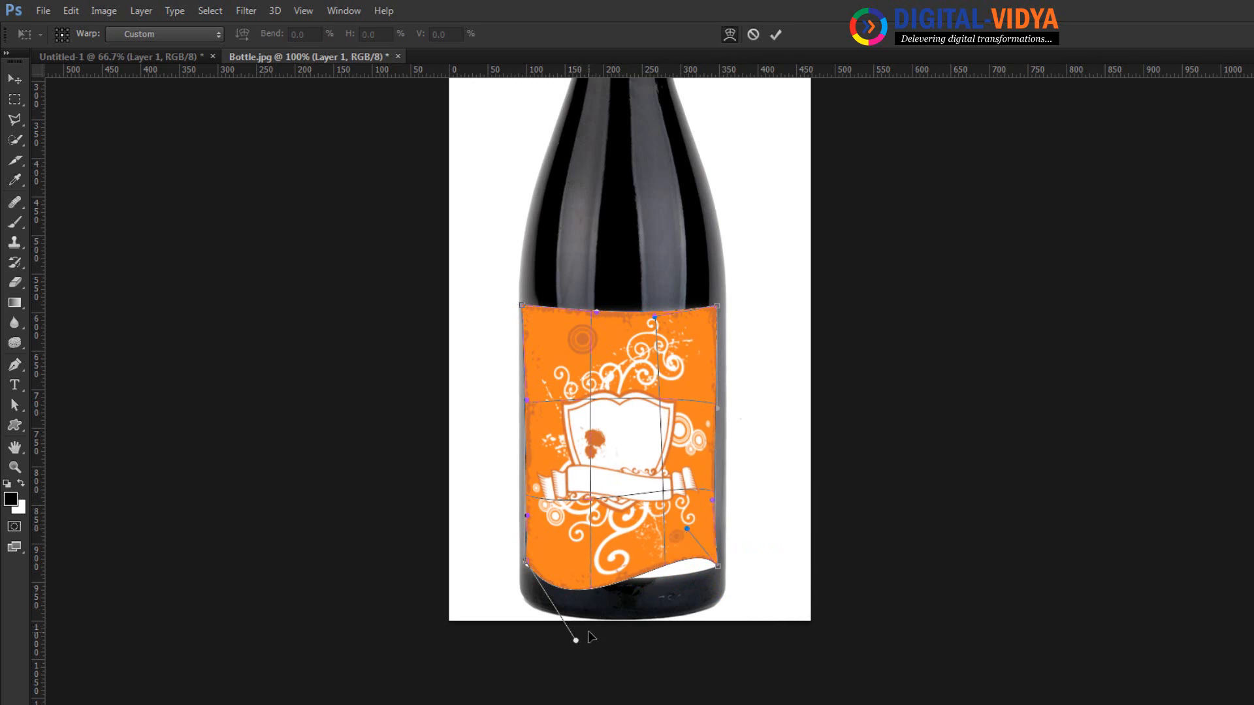
Step: Align the artwork's lower-left corner with the label, extend its bottom edge over the remaining white gap, and apply the warp
drag(529, 568, 523, 562)
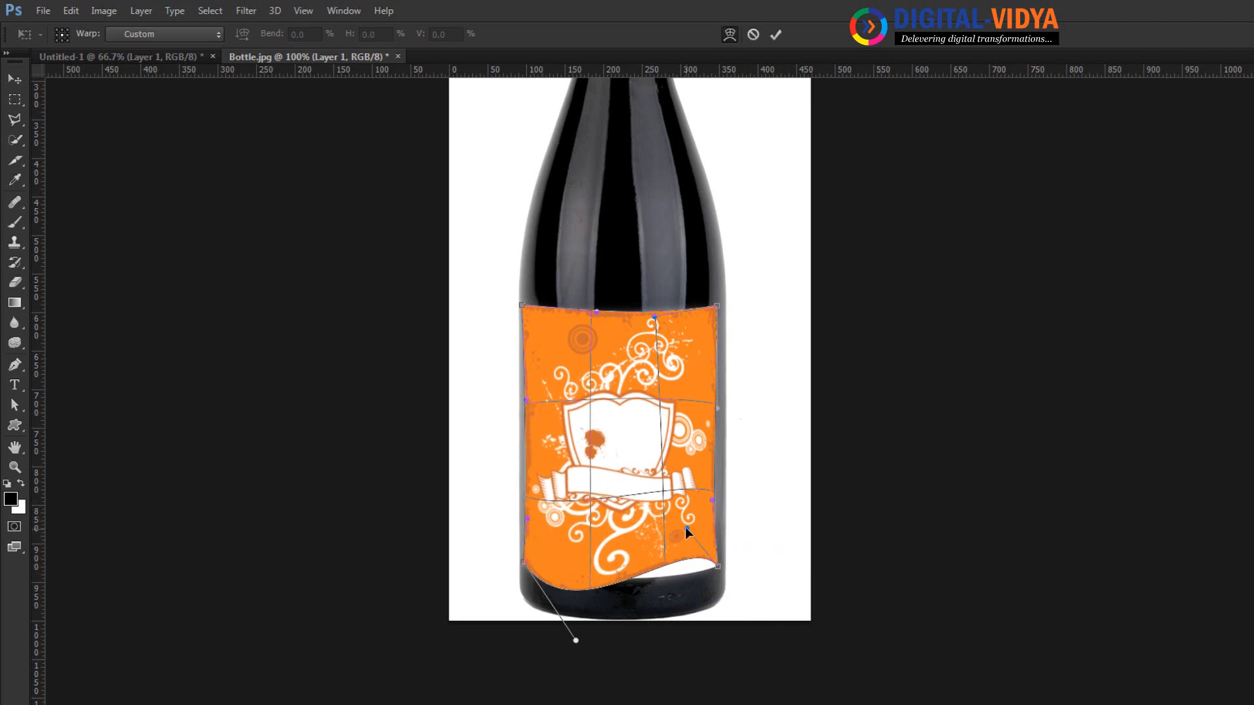
drag(686, 529, 712, 559)
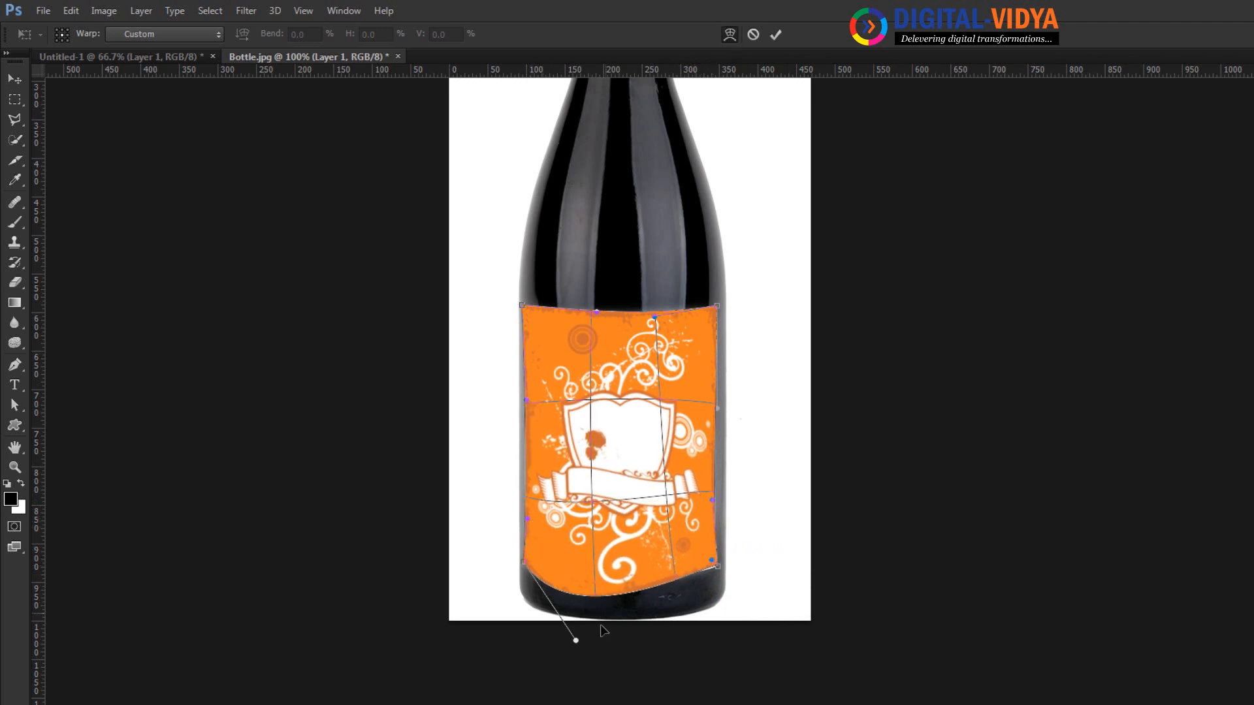
key(Return)
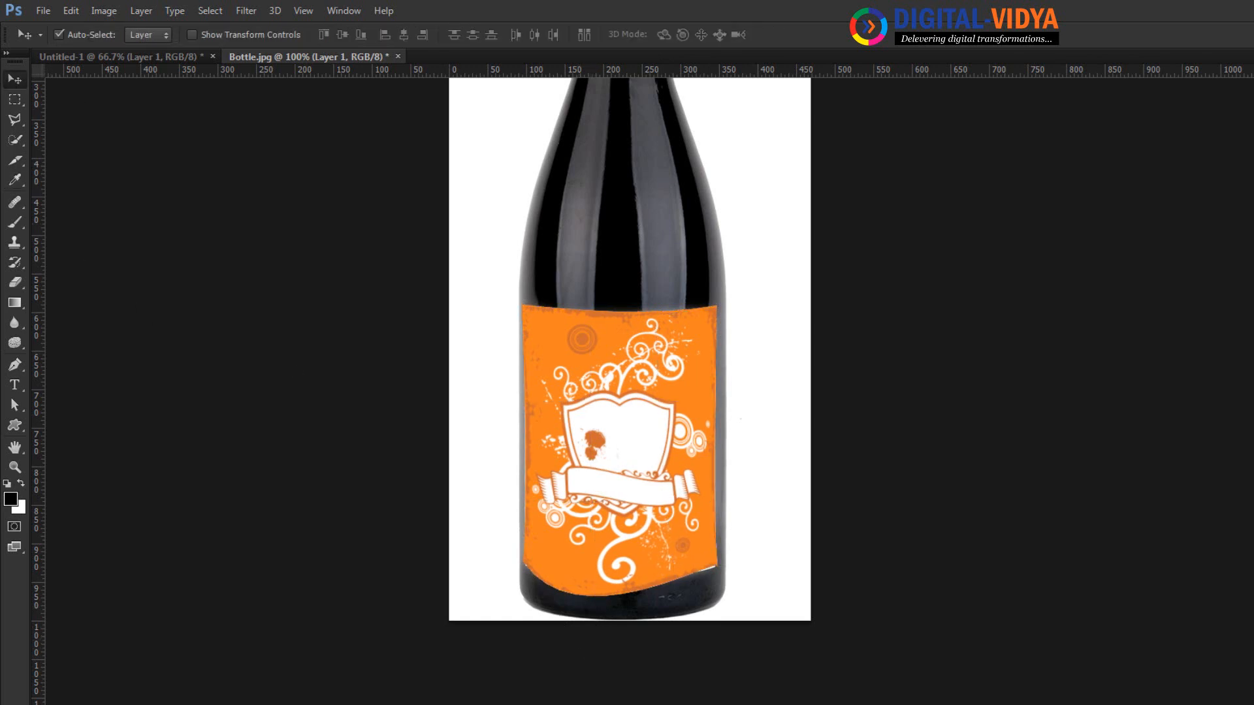
Step: Set the artwork layer's opacity to 50% and select the excess below the label using a closed, curved Pen path
key(5)
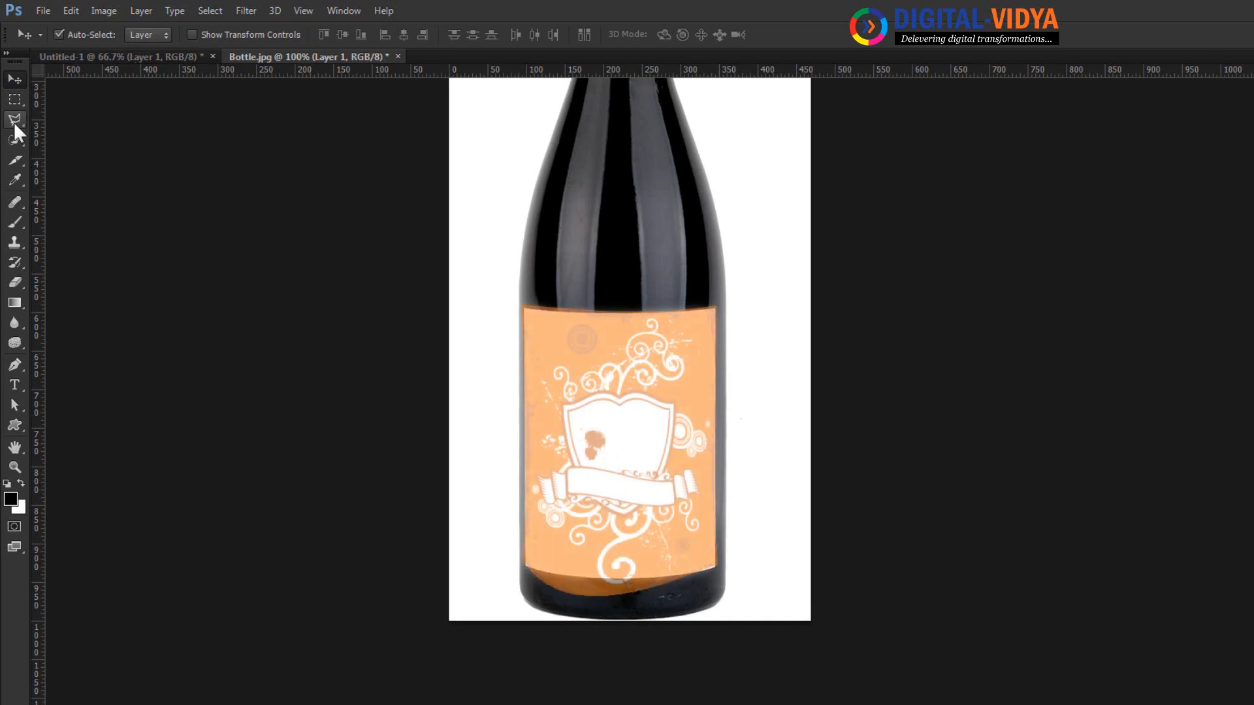
click(14, 364)
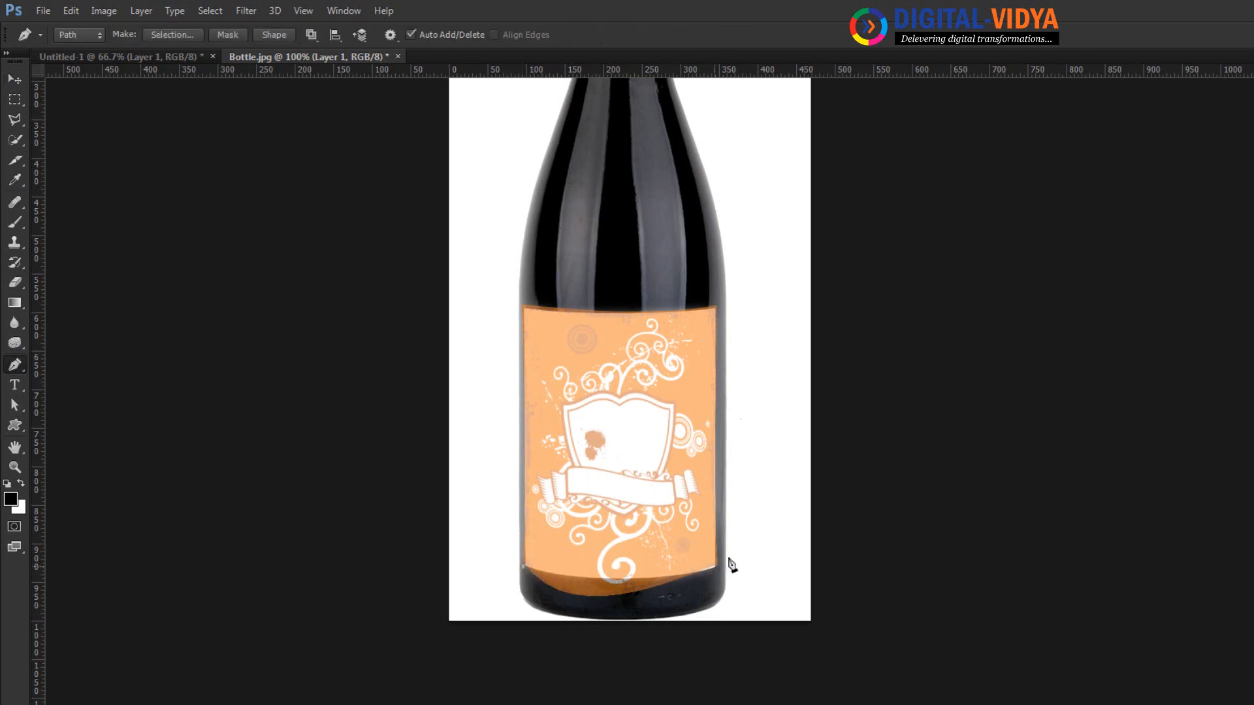
drag(715, 566, 775, 537)
drag(722, 654, 711, 657)
click(526, 673)
click(524, 567)
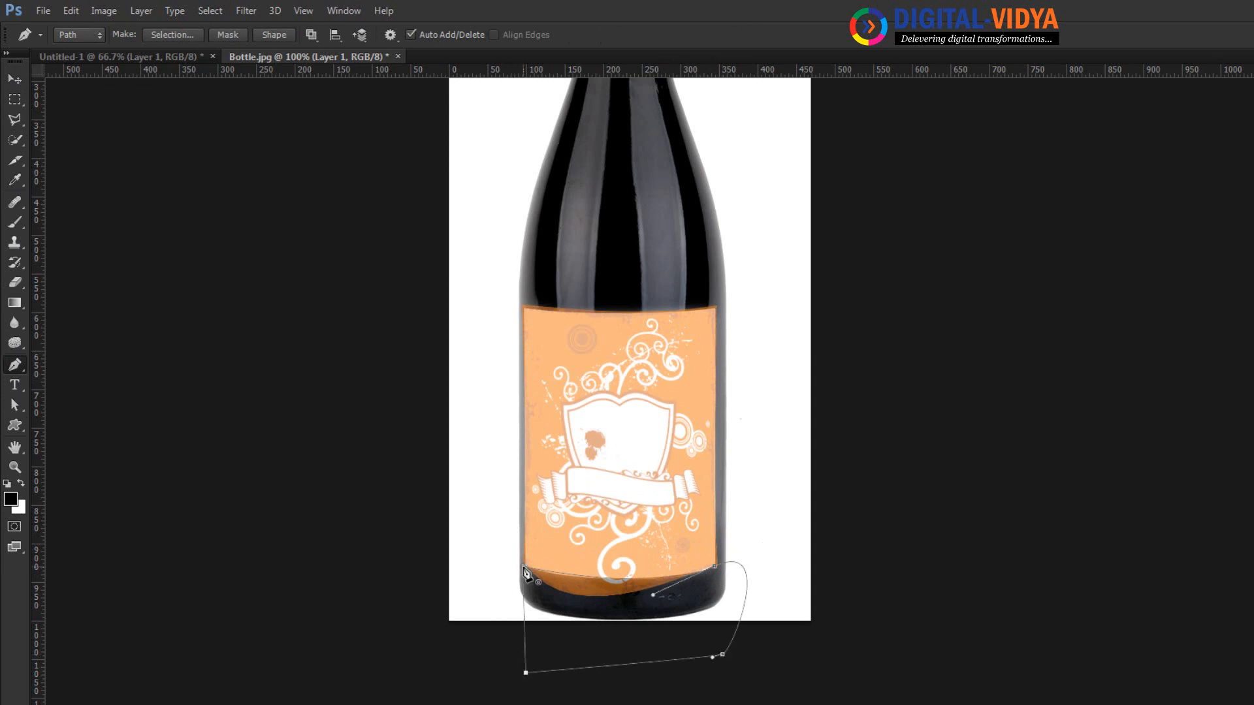
key(ctrl+Return)
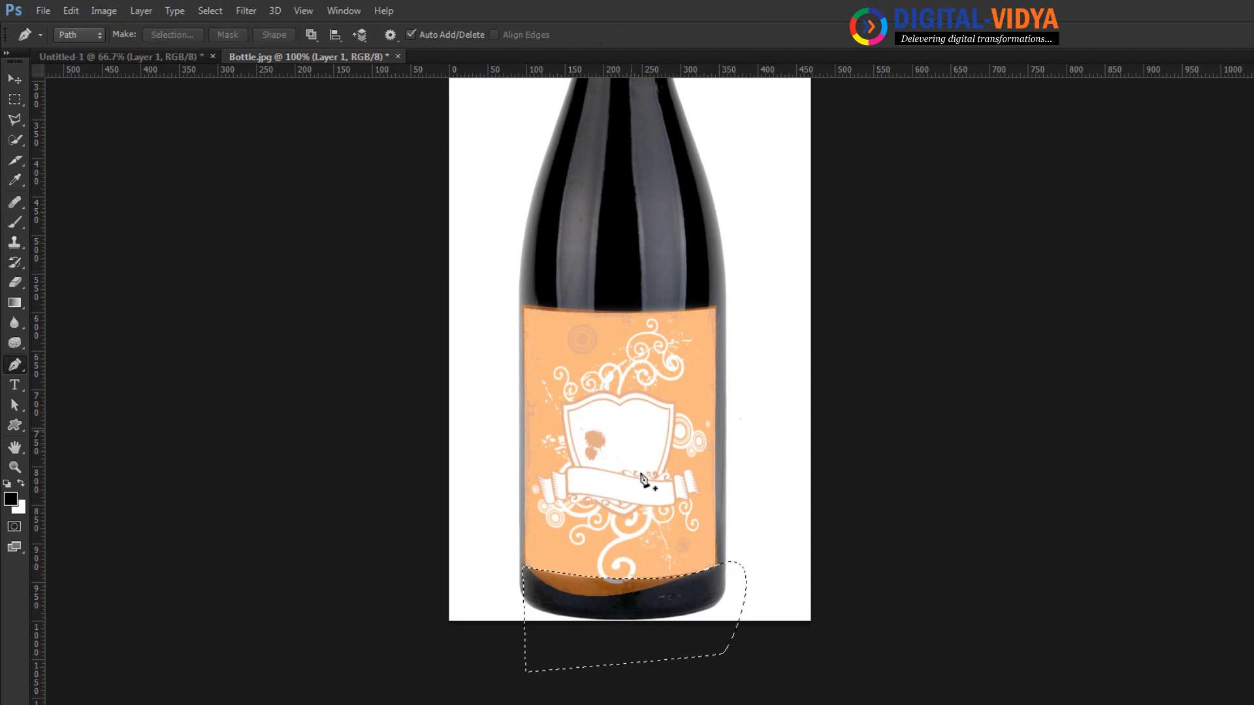
Step: Feather the selection and delete the excess artwork below the label's bottom edge, clearing the selection
click(15, 100)
right_click(637, 600)
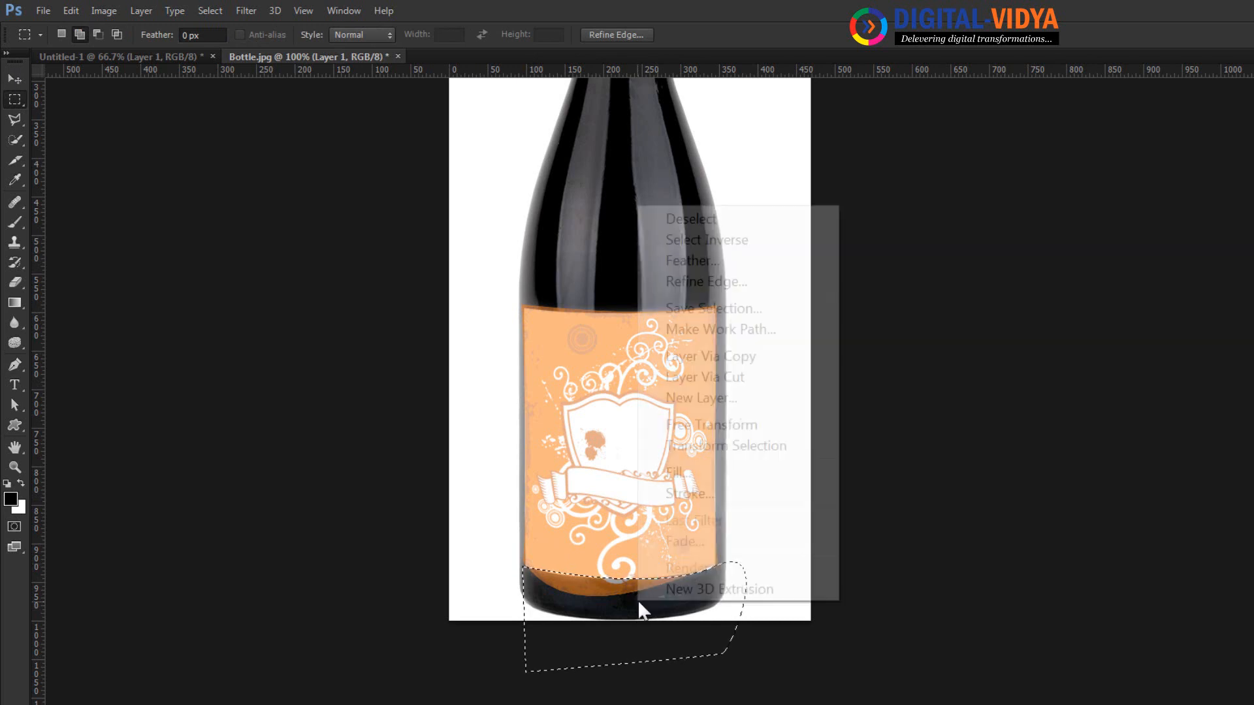
click(690, 263)
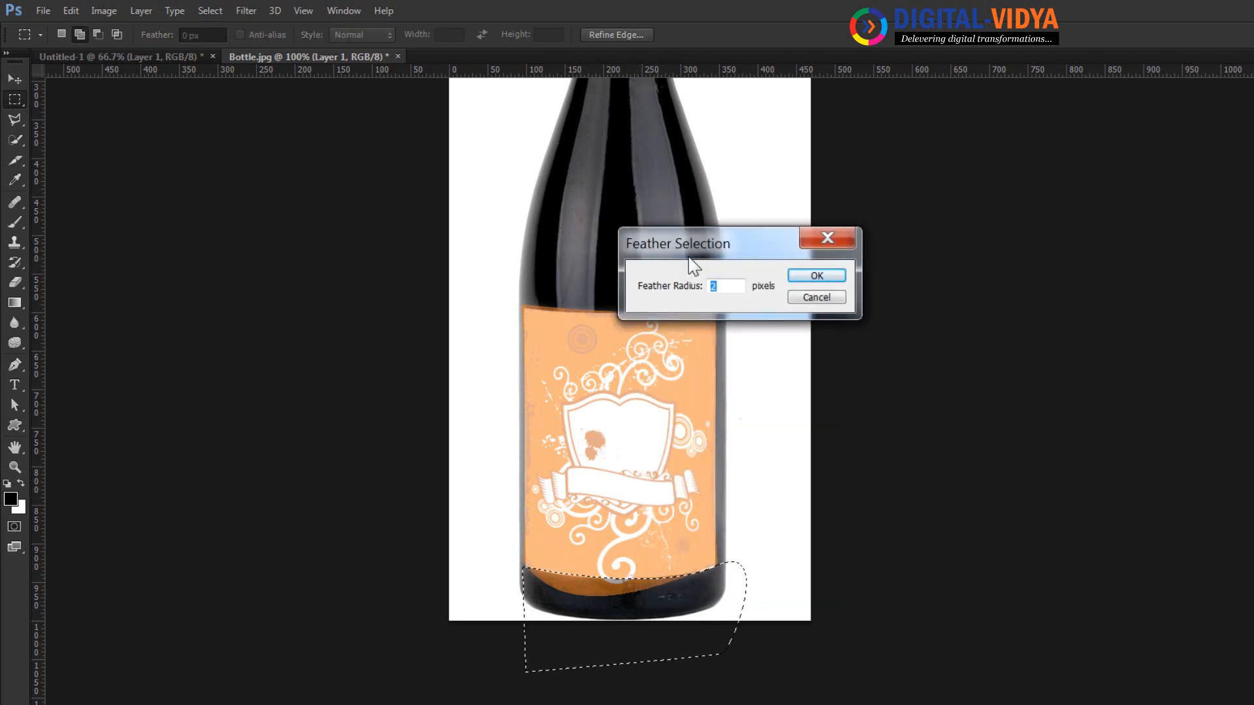
text(30)
key(Return)
click(691, 259)
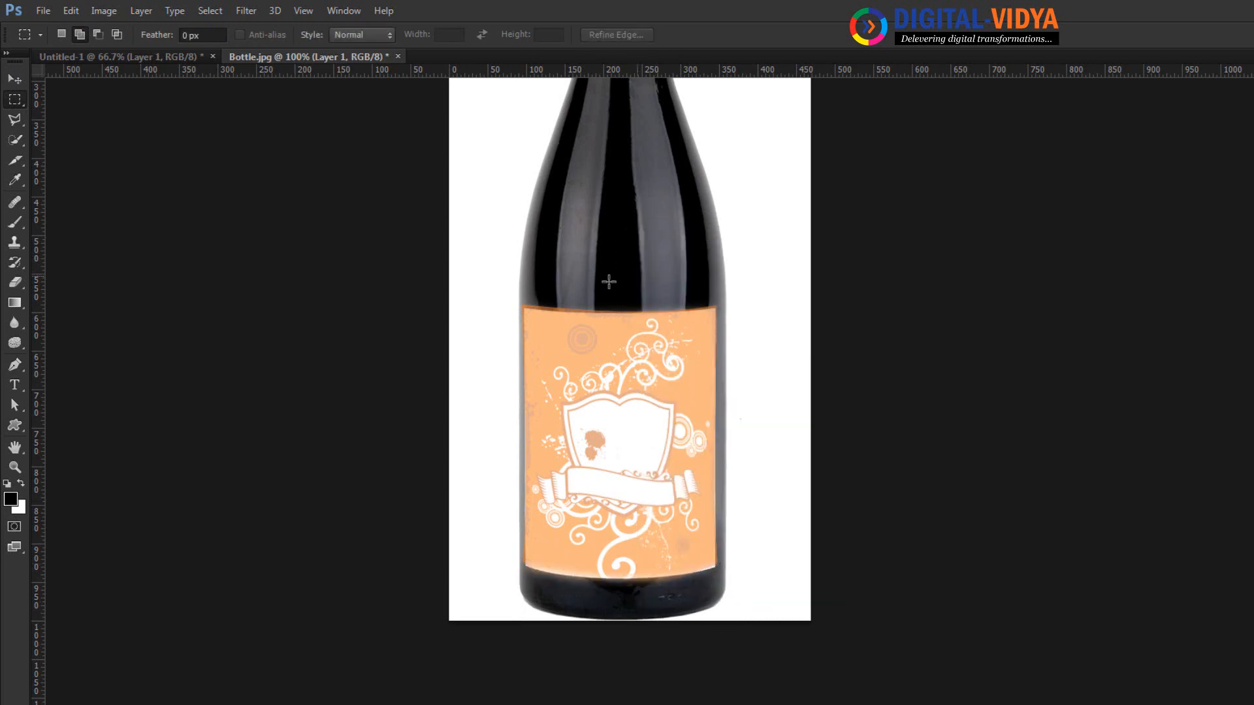
Step: Switch to the Move tool and close Bottle.jpg without saving the changes
click(14, 79)
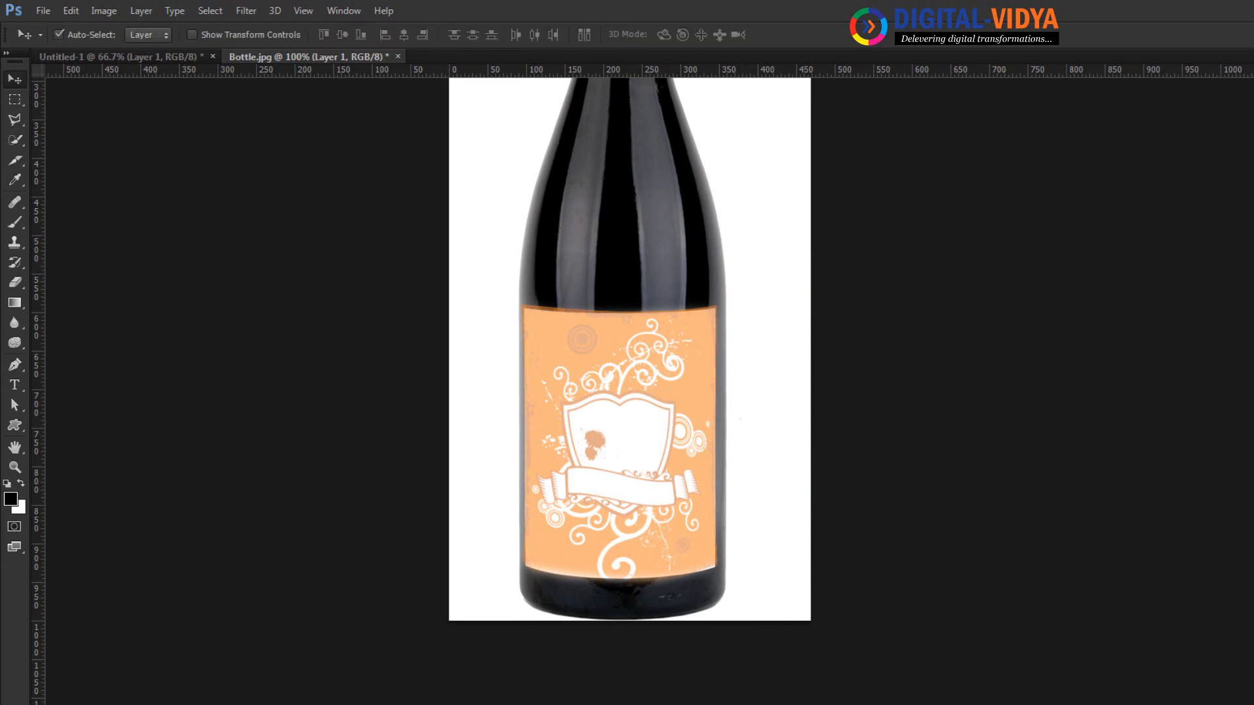
key(ctrl+w)
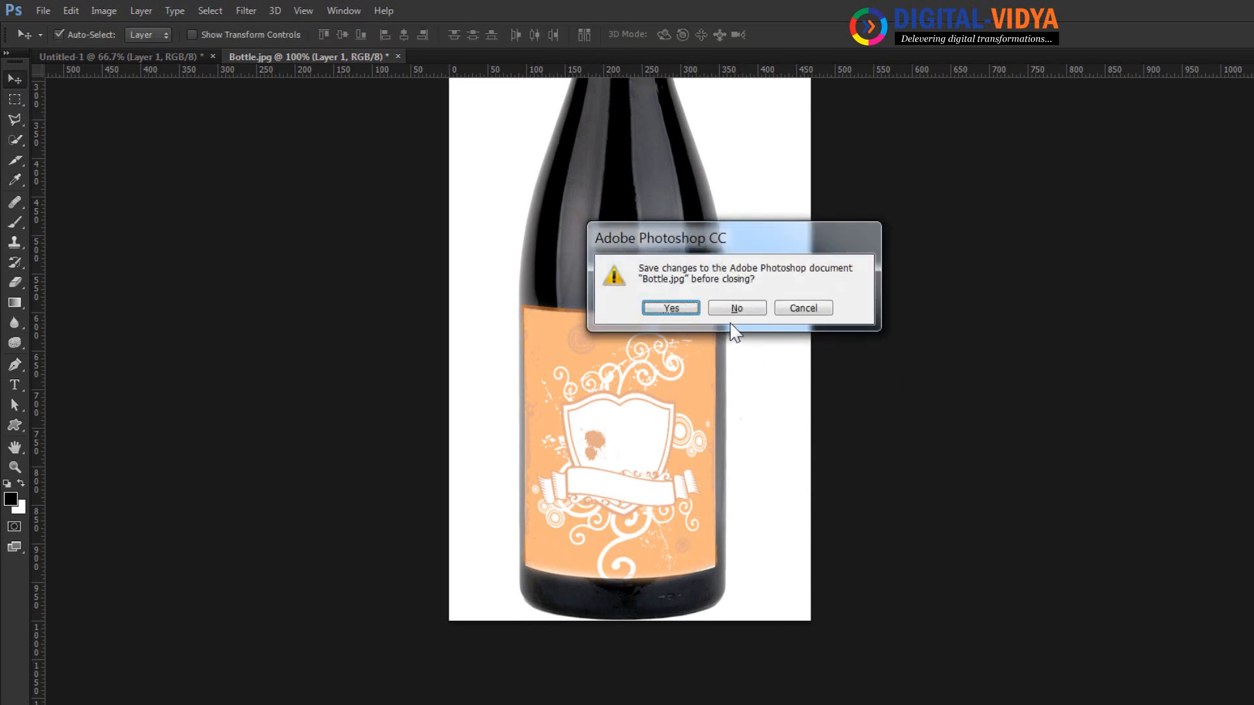
click(734, 308)
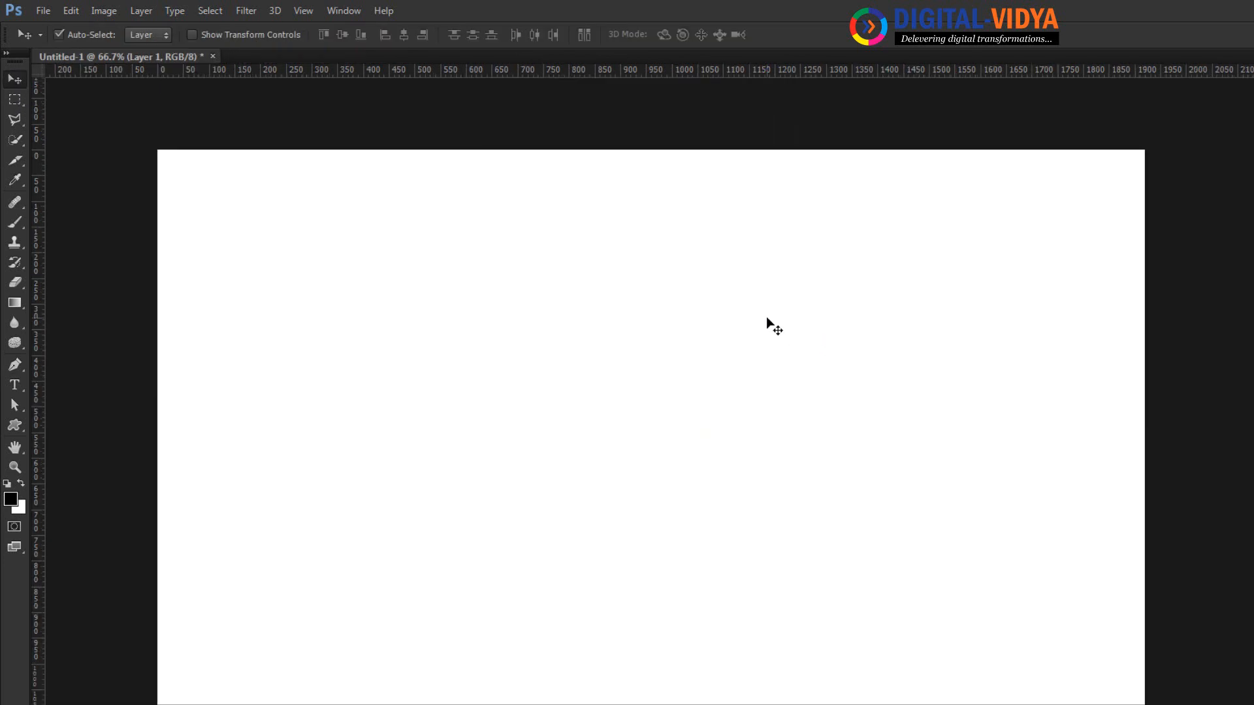